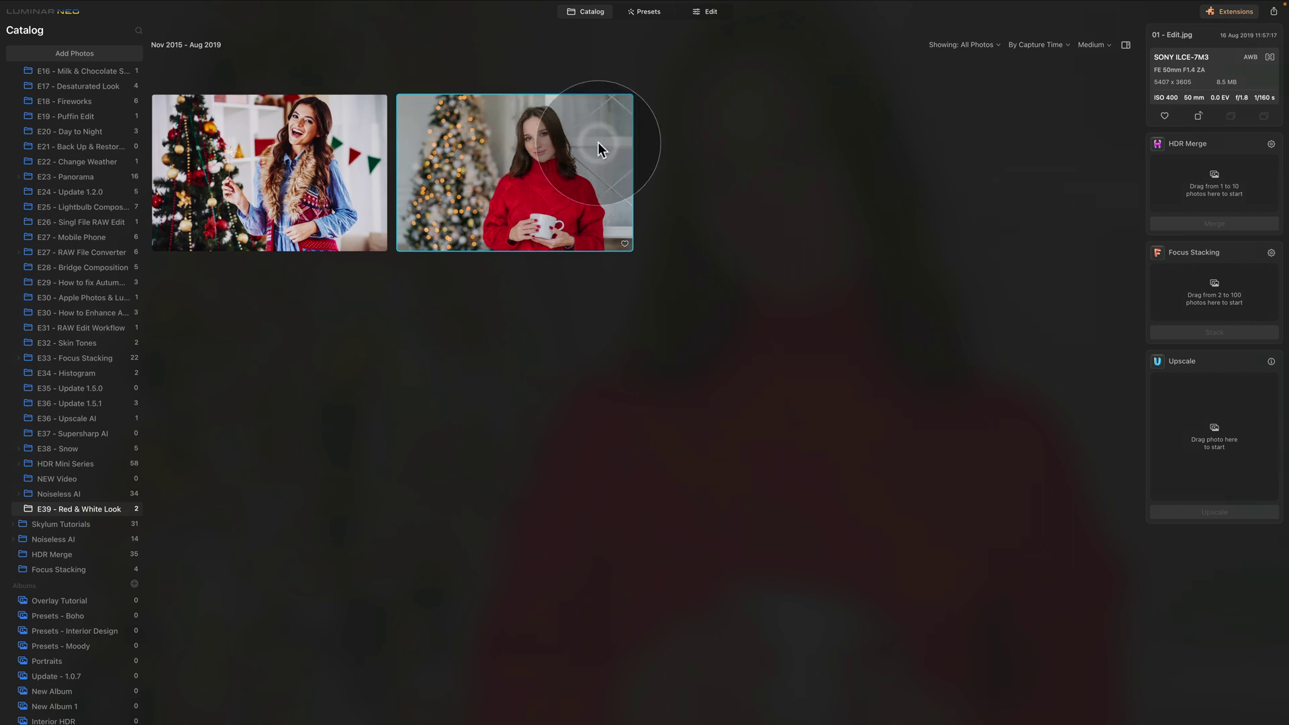
- Open the photo of the woman in the red sweater for editing and enable Auto Defringe in the Develop optics settings
{"action": "left_click", "coordinate": [711, 14]}
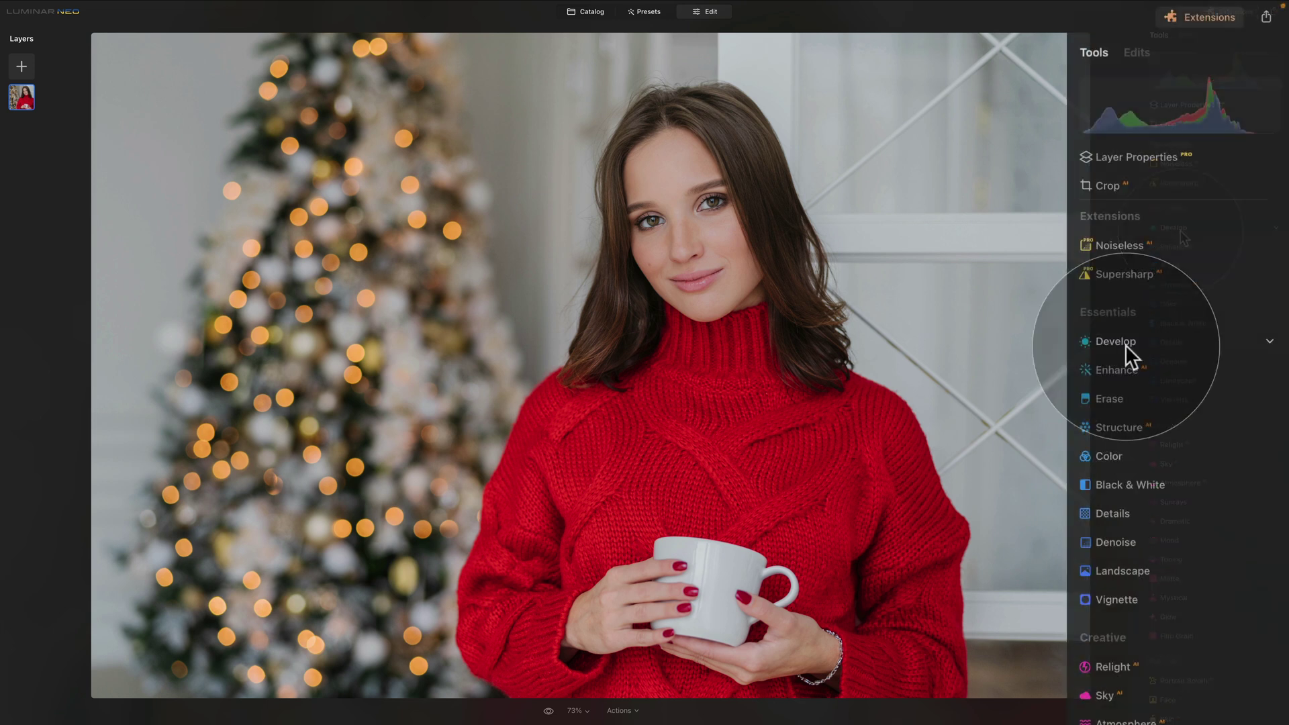
{"action": "left_click", "coordinate": [1185, 226]}
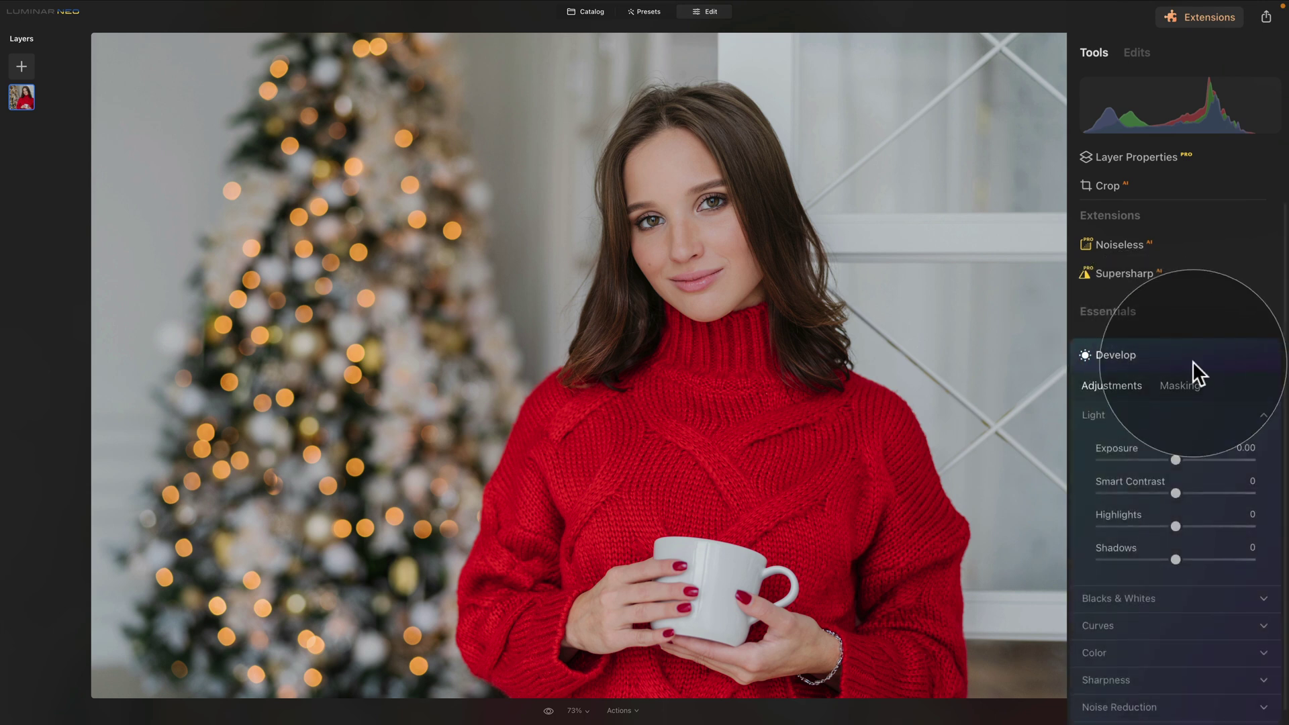
{"action": "scroll", "coordinate": [1191, 361], "scroll_direction": "down", "scroll_amount": 2}
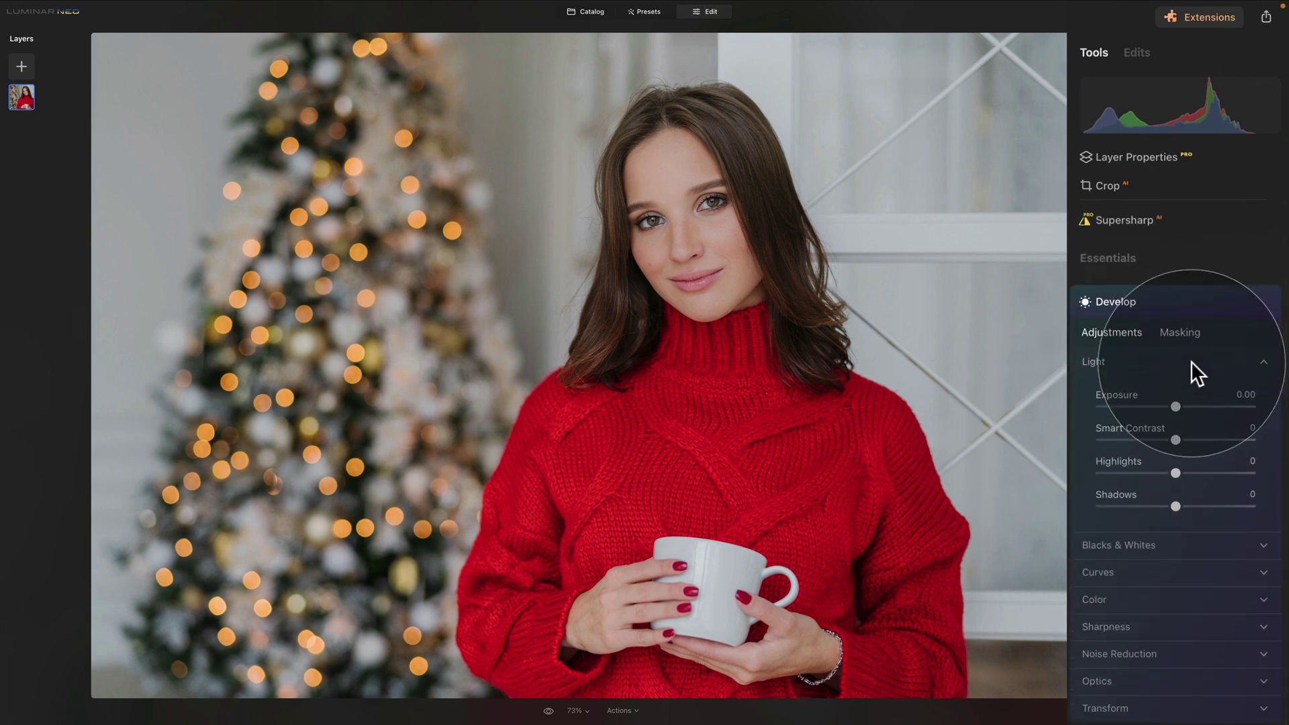
{"action": "scroll", "coordinate": [1192, 362], "scroll_direction": "down", "scroll_amount": 5}
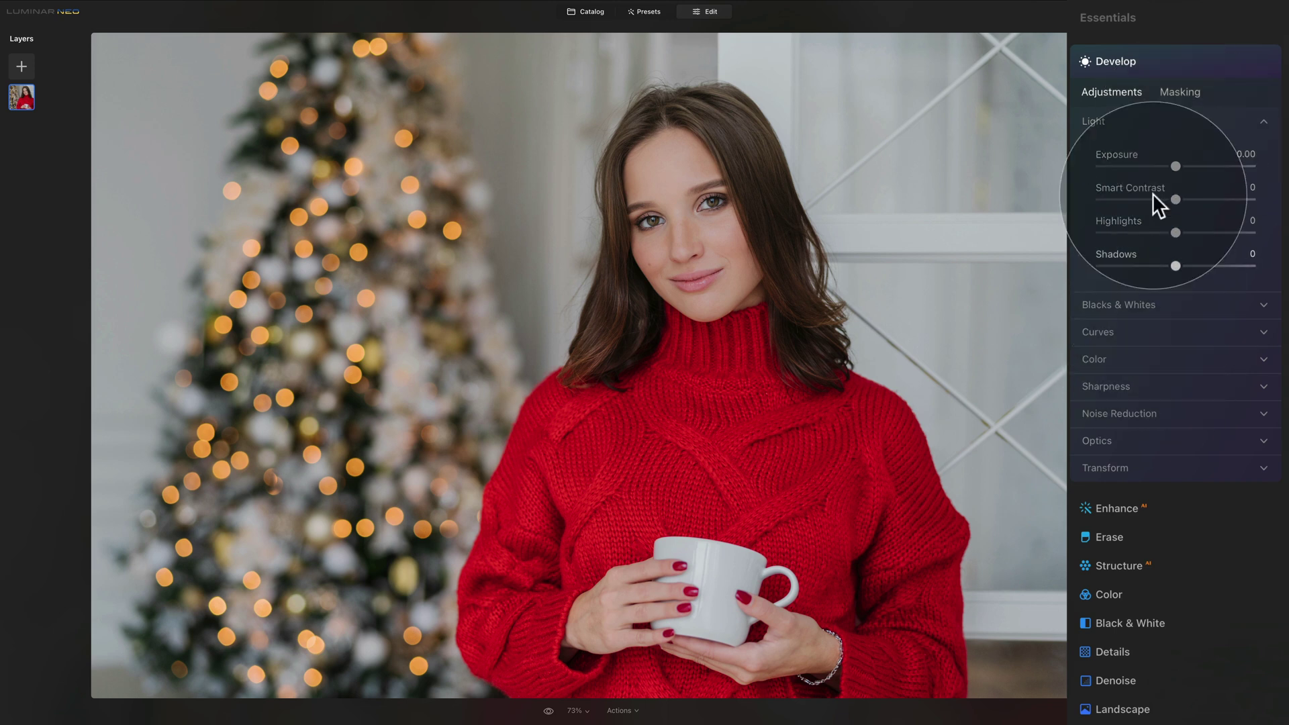
{"action": "left_click", "coordinate": [1121, 119]}
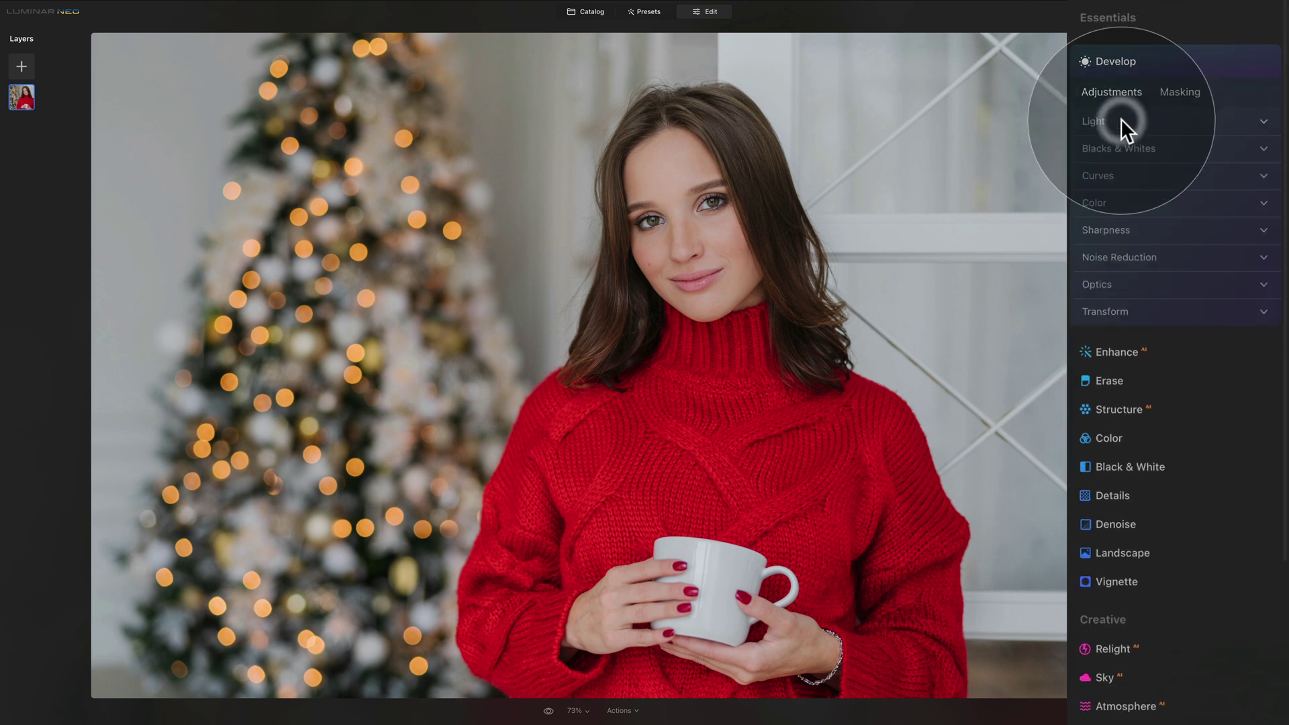
{"action": "left_click", "coordinate": [1127, 284]}
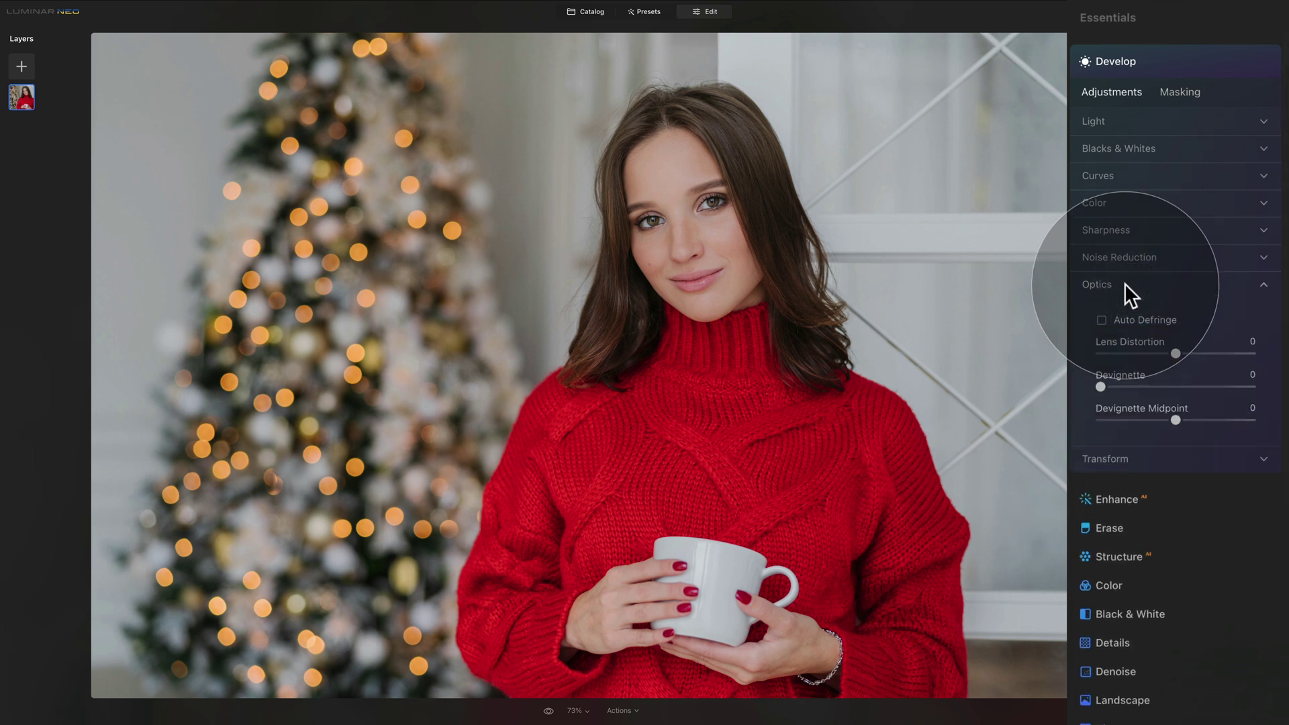
{"action": "left_click", "coordinate": [1130, 319]}
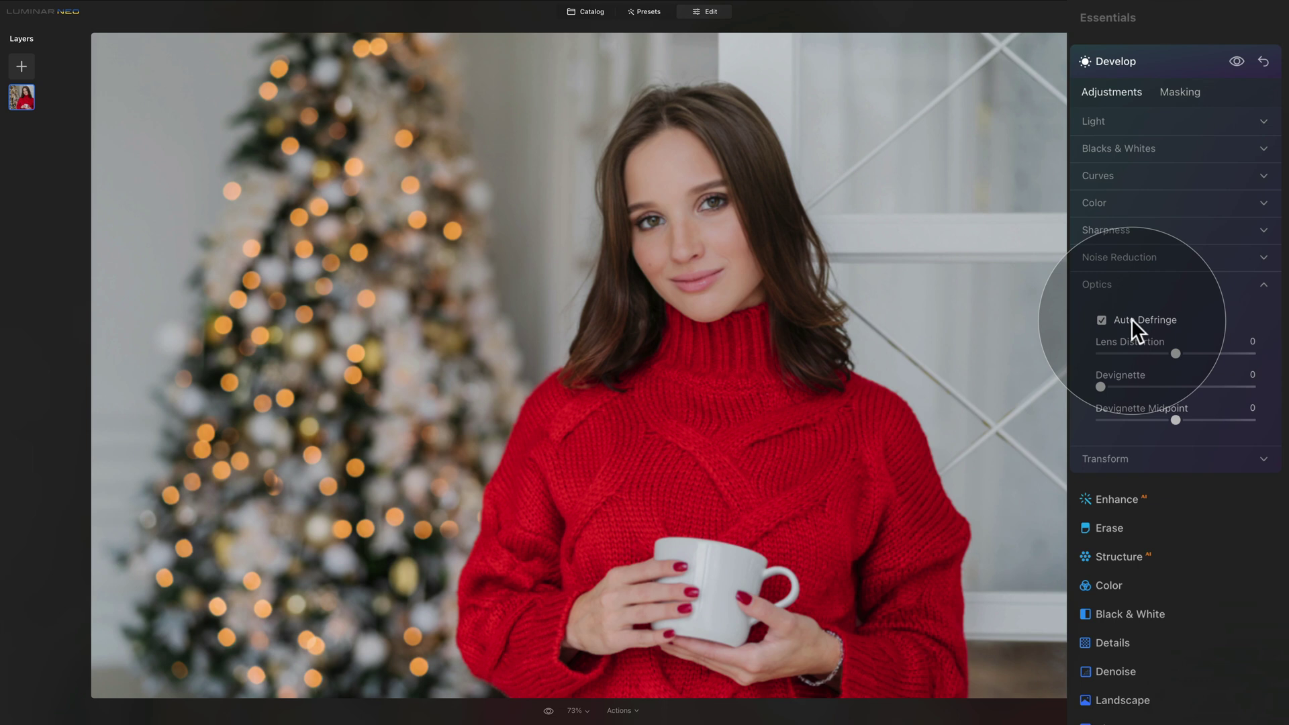
{"action": "left_click", "coordinate": [1129, 282]}
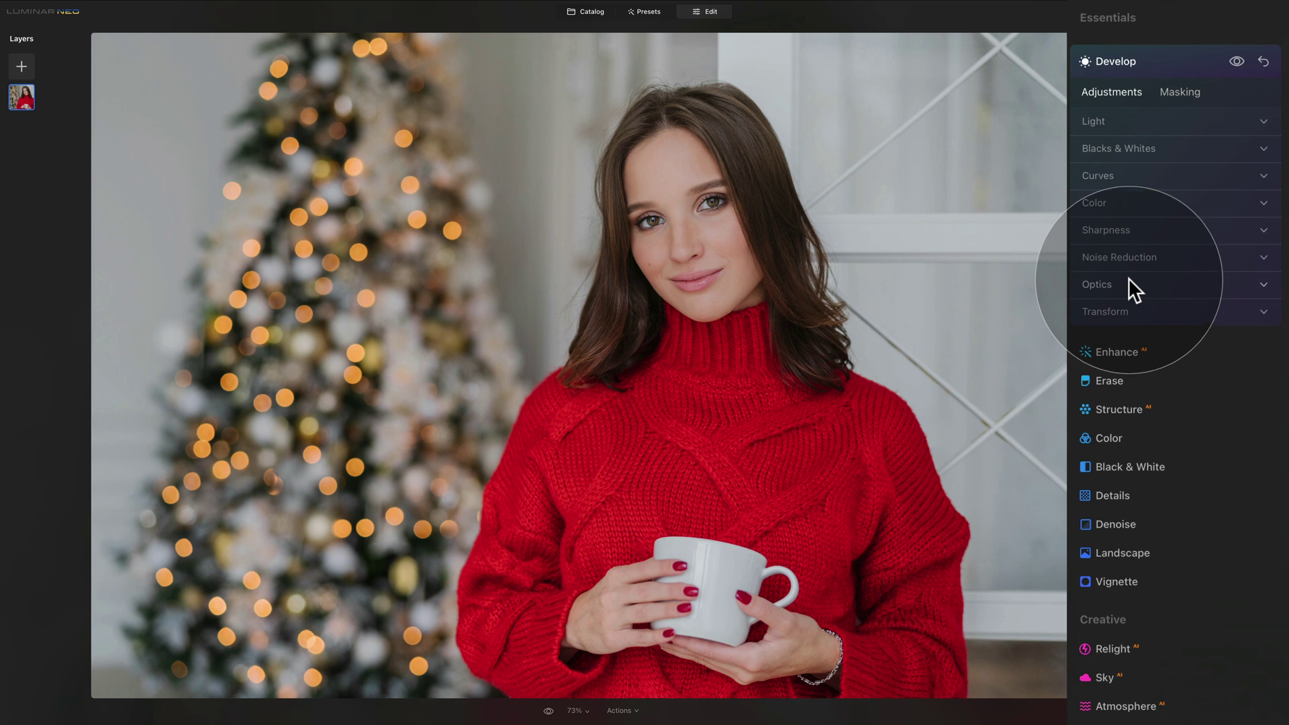
- Set the Develop noise reduction Luminosity to 20
{"action": "left_click", "coordinate": [1129, 262]}
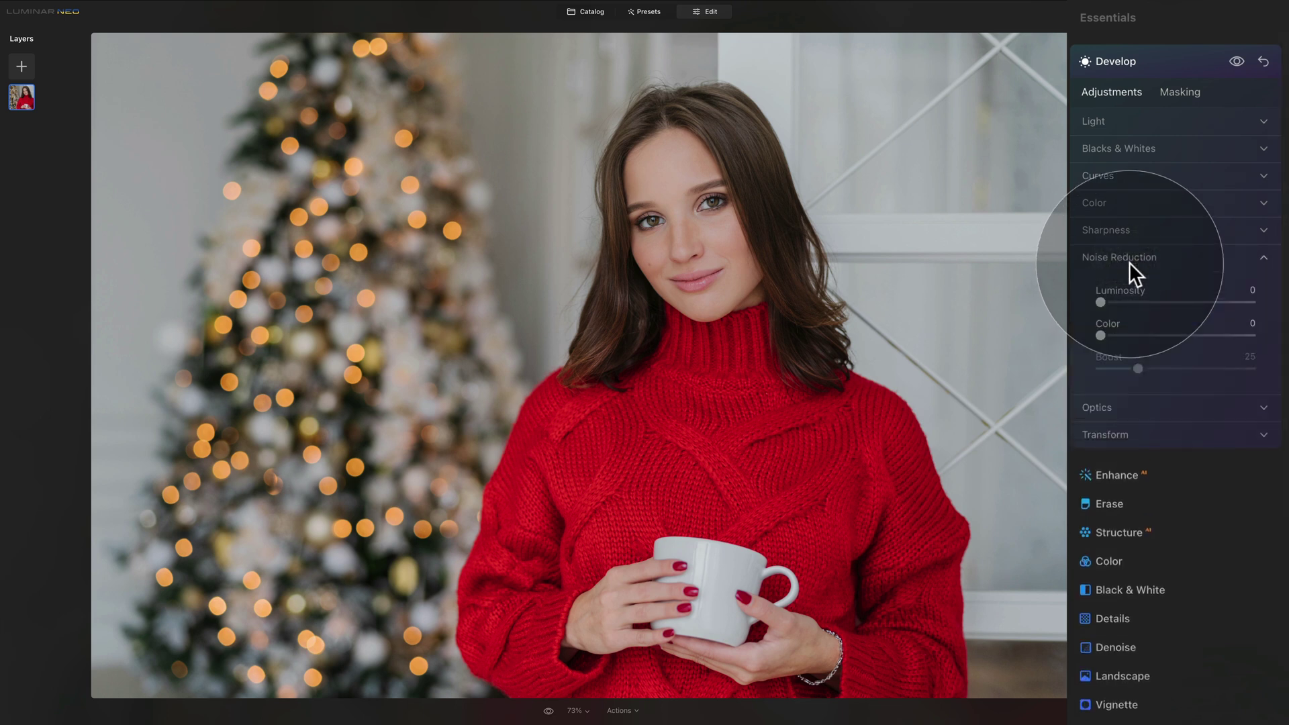
{"action": "left_click", "coordinate": [1126, 301]}
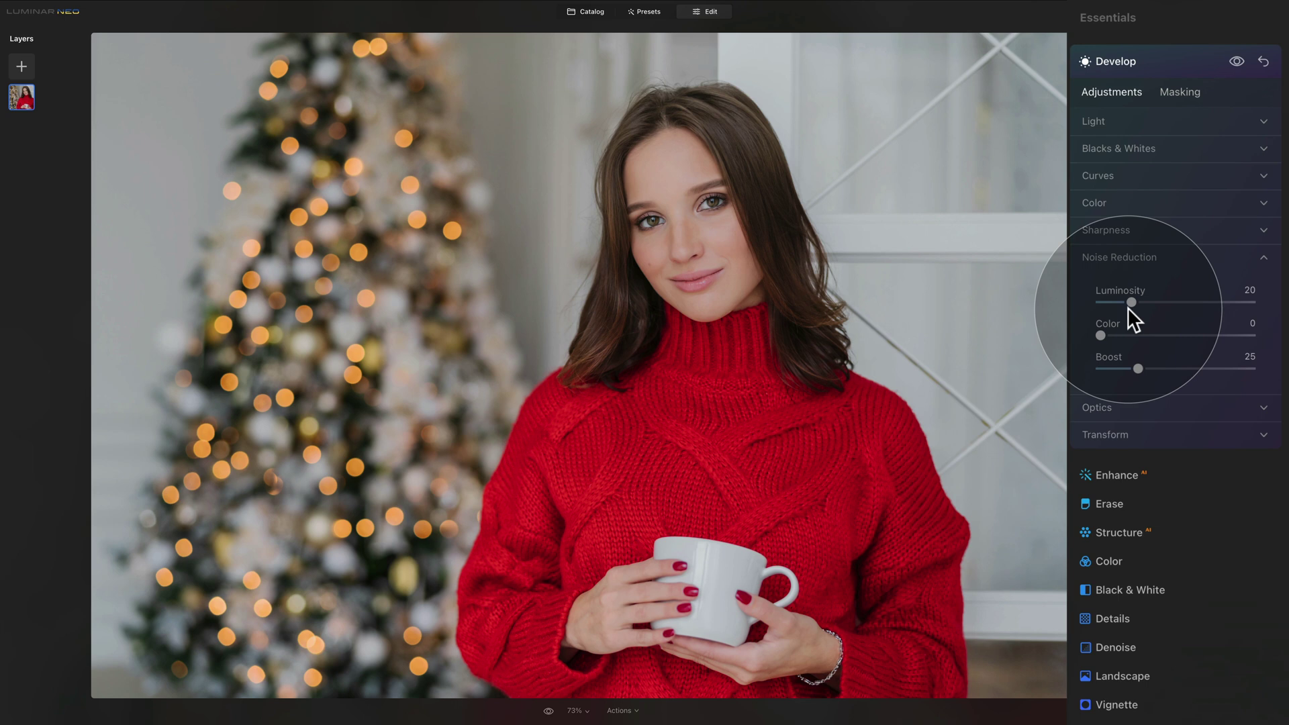
{"action": "left_click", "coordinate": [1136, 257]}
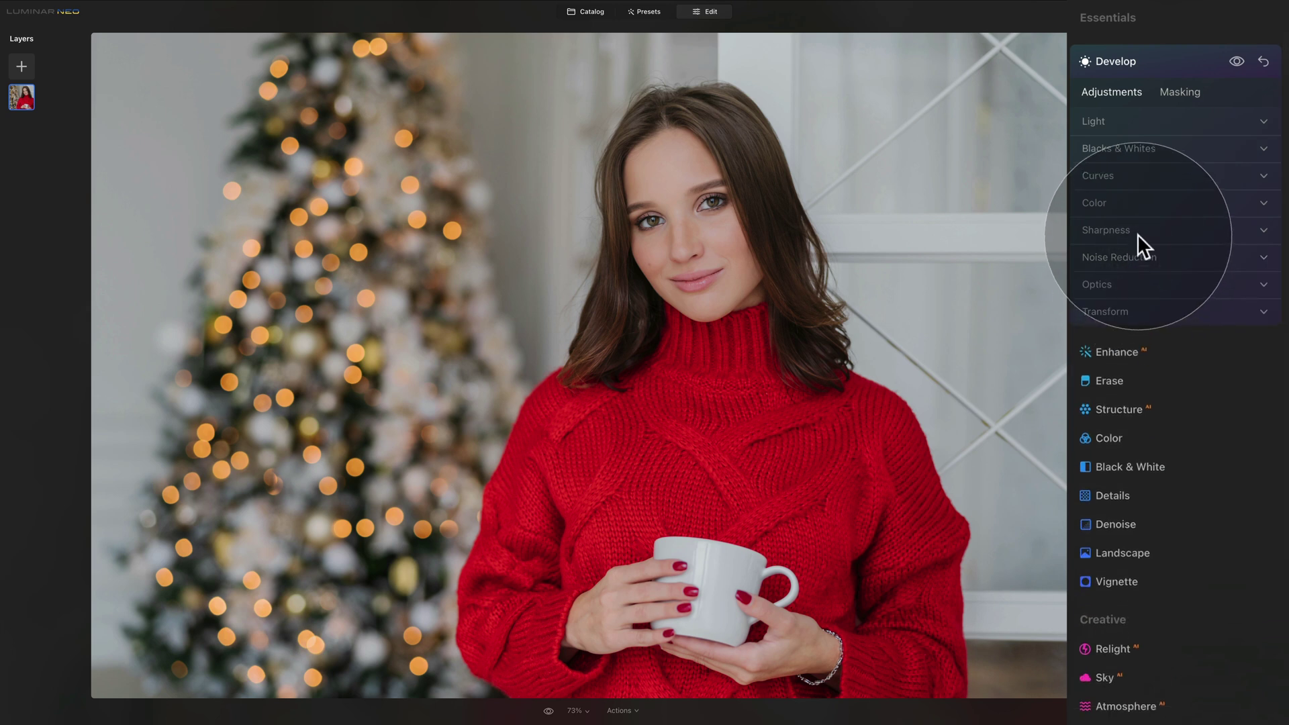
- Set the Develop sharpness to Sharpen 40 with Masking at 65
{"action": "left_click", "coordinate": [1137, 233]}
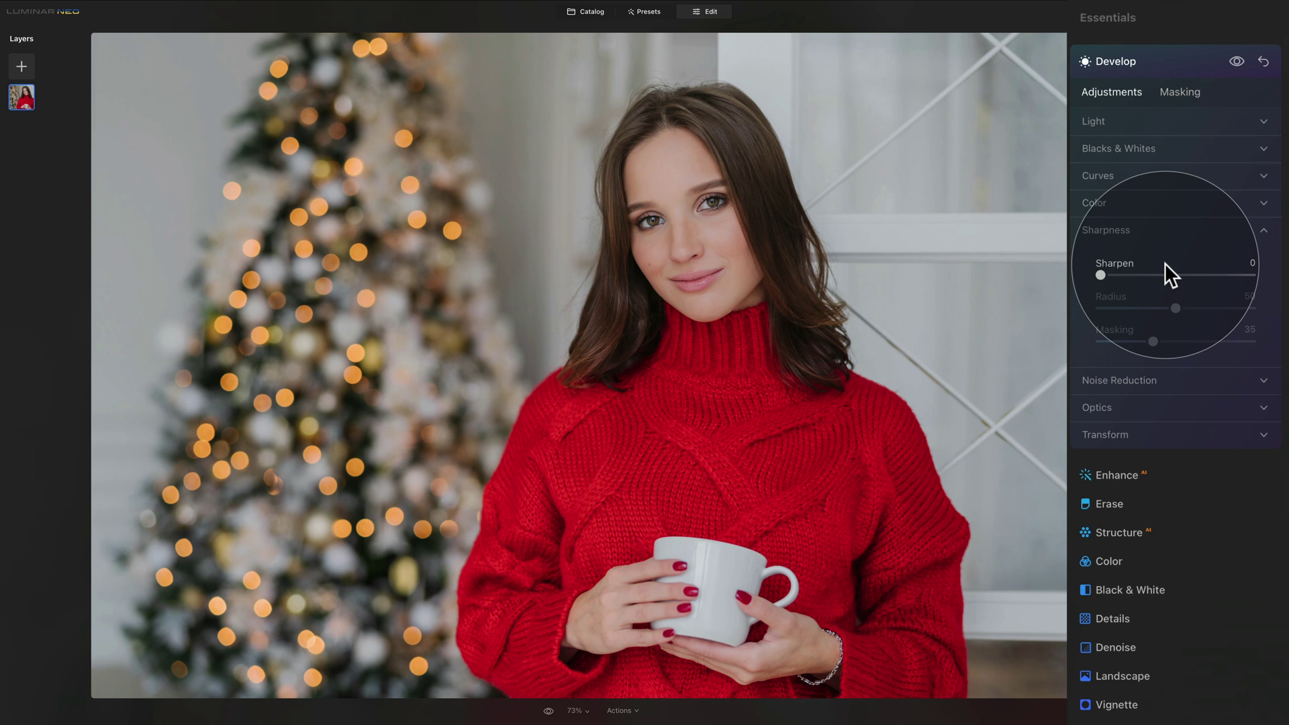
{"action": "left_click", "coordinate": [1142, 275]}
{"action": "mouse_move", "coordinate": [1144, 275]}
{"action": "left_mouse_down"}
{"action": "mouse_move", "coordinate": [1176, 274]}
{"action": "mouse_move", "coordinate": [1159, 275]}
{"action": "left_mouse_up"}
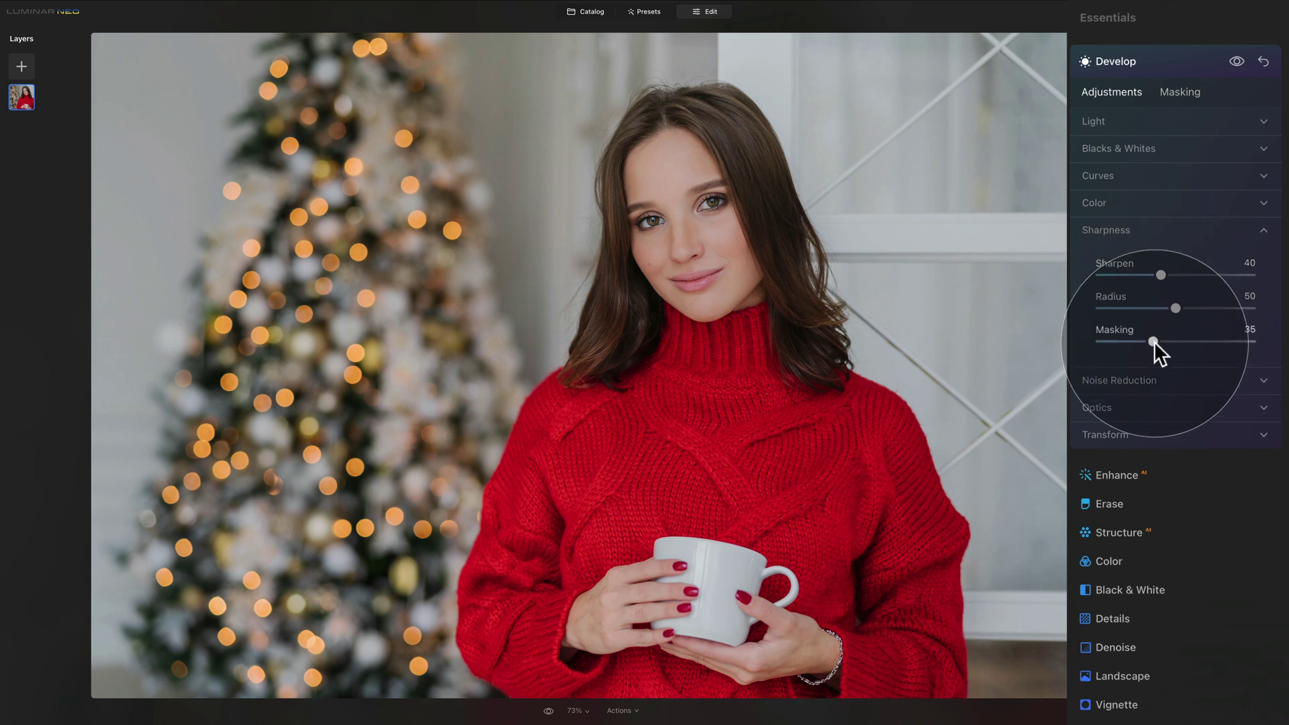
{"action": "left_click_drag", "start_coordinate": [1152, 341], "coordinate": [1200, 341]}
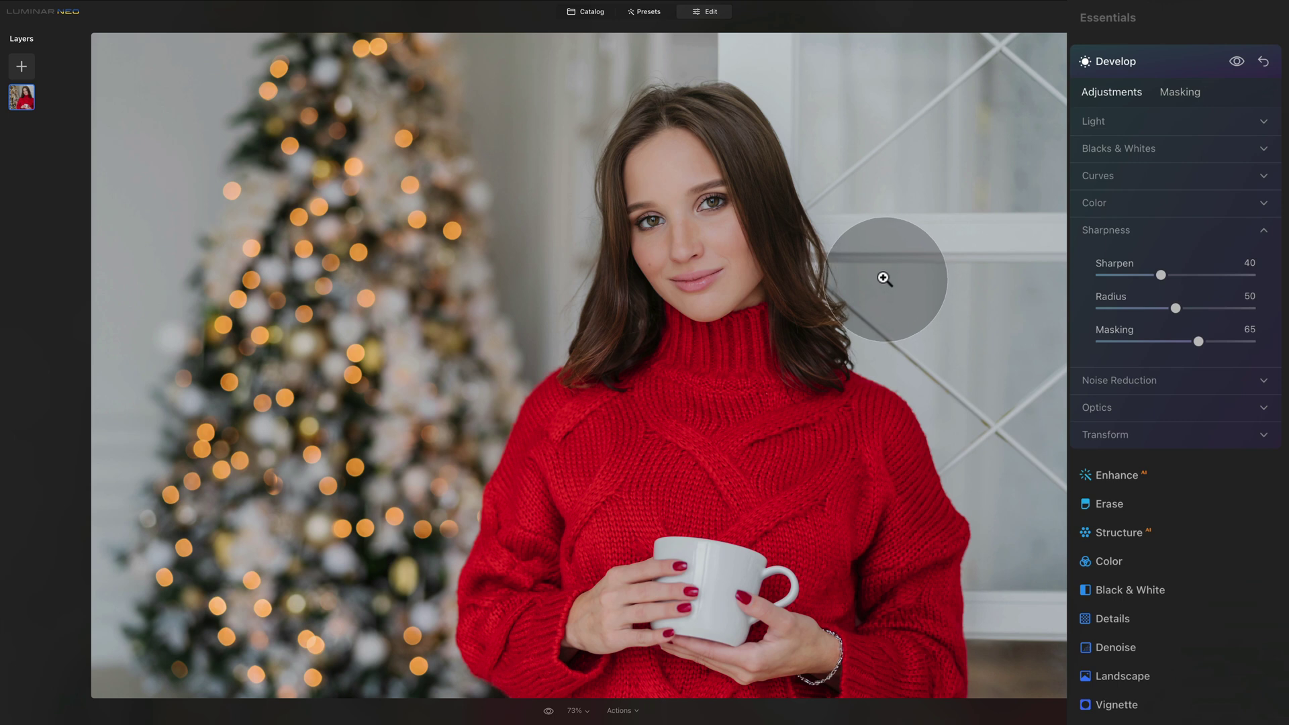
{"action": "left_click", "coordinate": [1124, 235]}
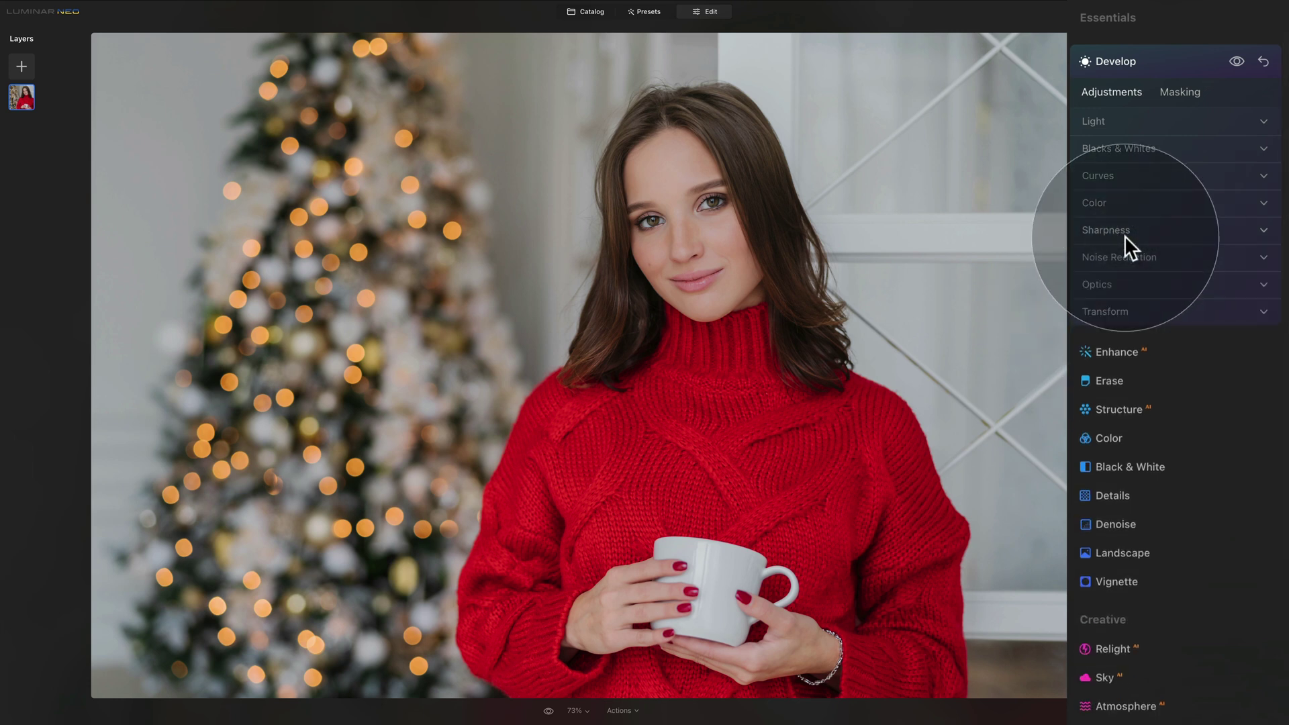
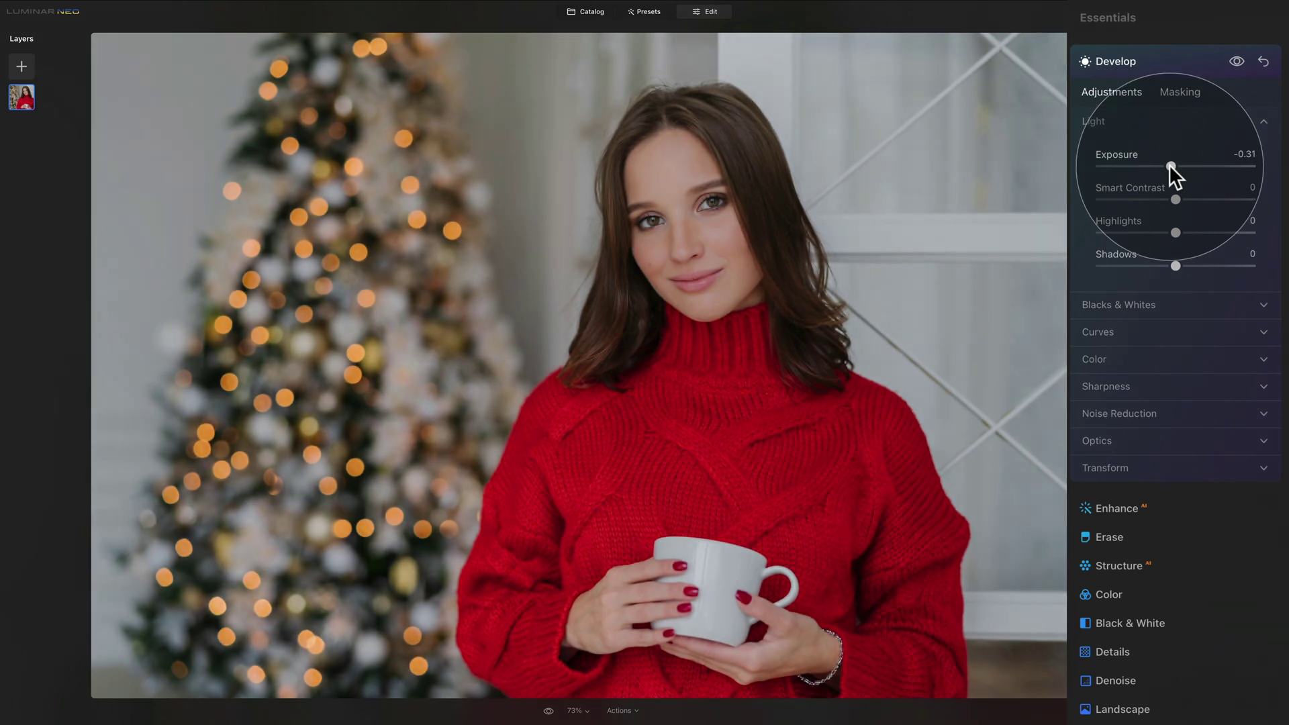
- Set Exposure to -0.45, Smart Contrast to 10, Highlights to -25 and Shadows to 25, and reveal the Blacks & Whites settings
{"action": "left_click_drag", "start_coordinate": [1169, 165], "coordinate": [1166, 165]}
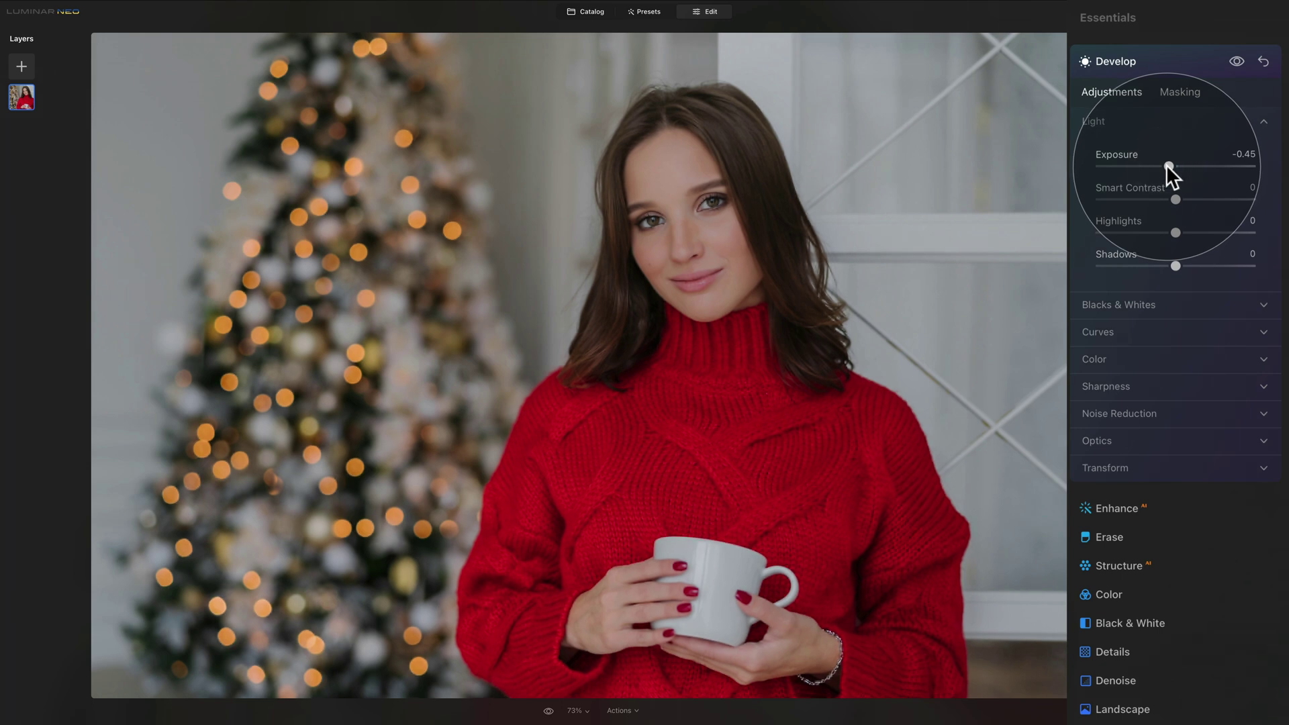
{"action": "left_click_drag", "start_coordinate": [1175, 198], "coordinate": [1186, 199]}
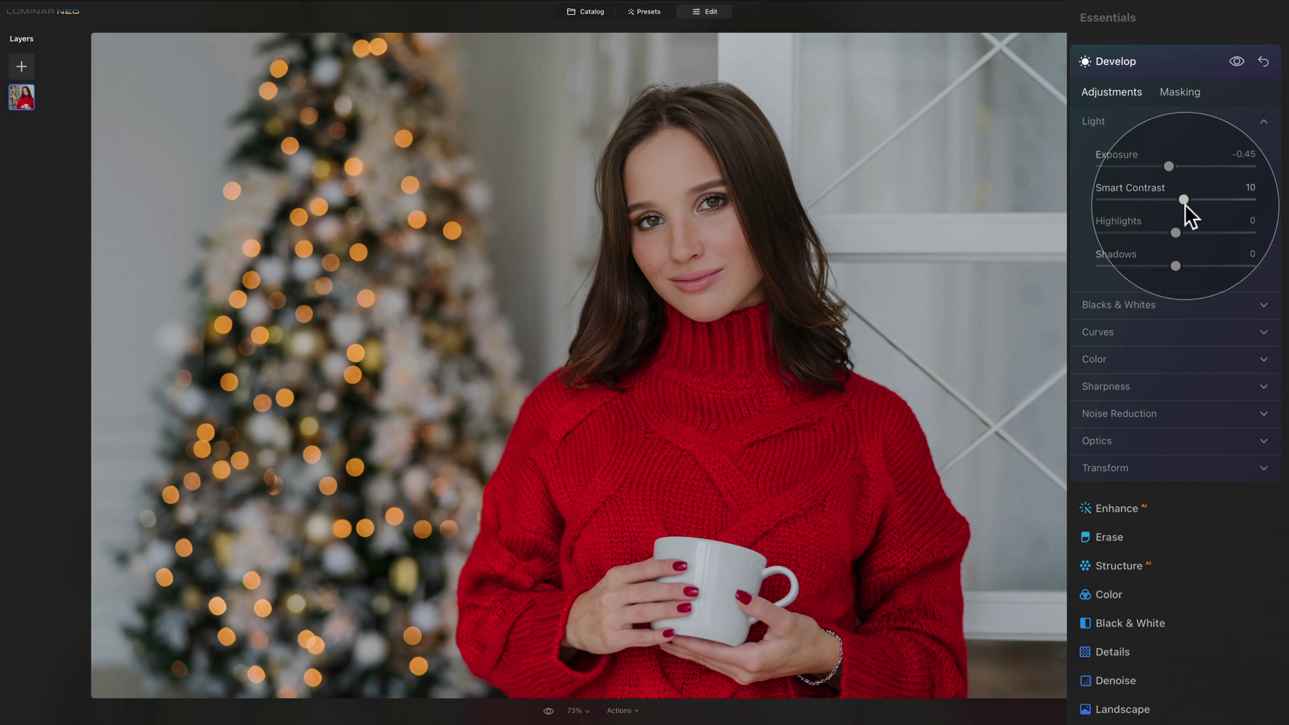
{"action": "left_click_drag", "start_coordinate": [1174, 232], "coordinate": [1195, 264]}
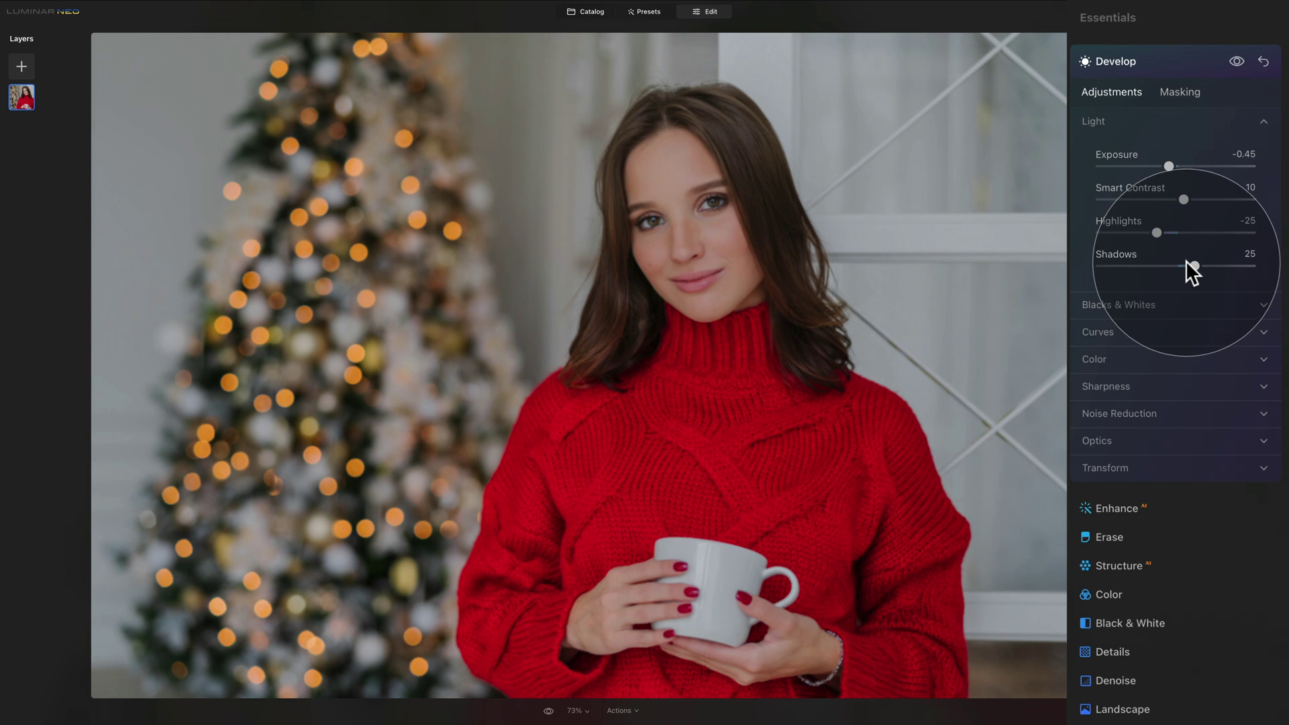
{"action": "left_click", "coordinate": [1102, 118]}
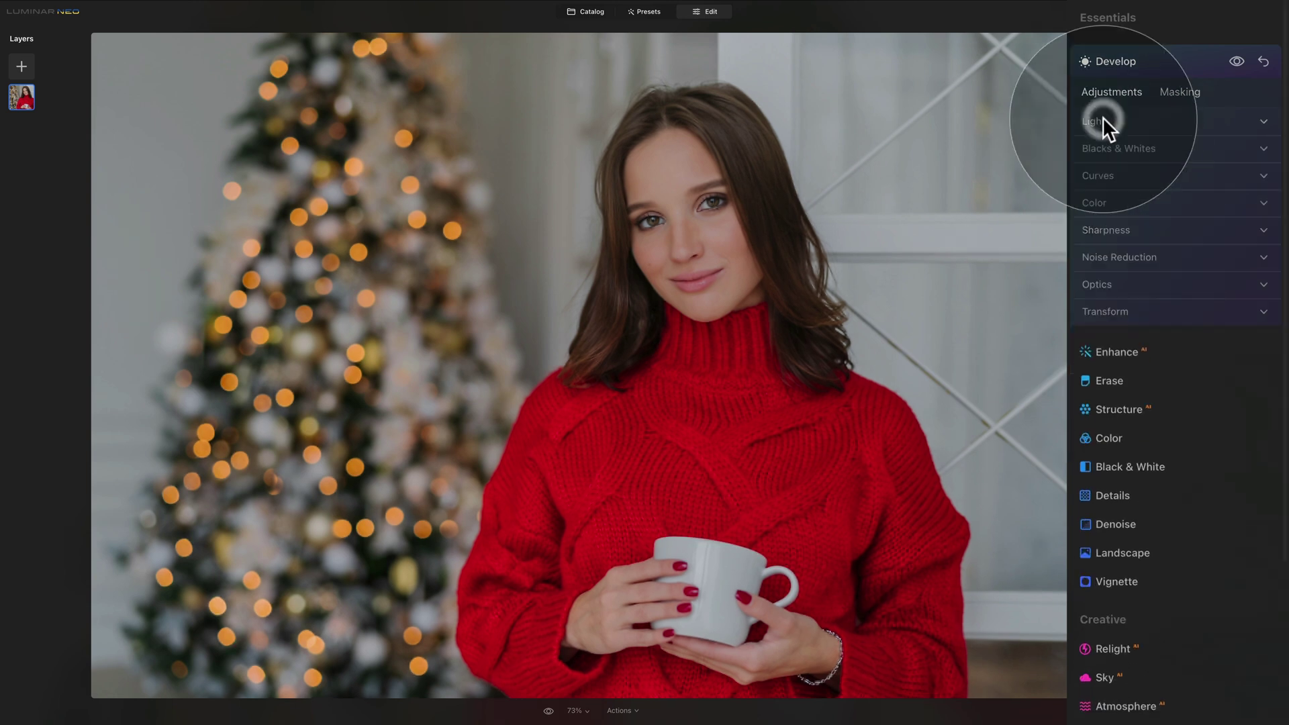
{"action": "left_click", "coordinate": [1125, 147]}
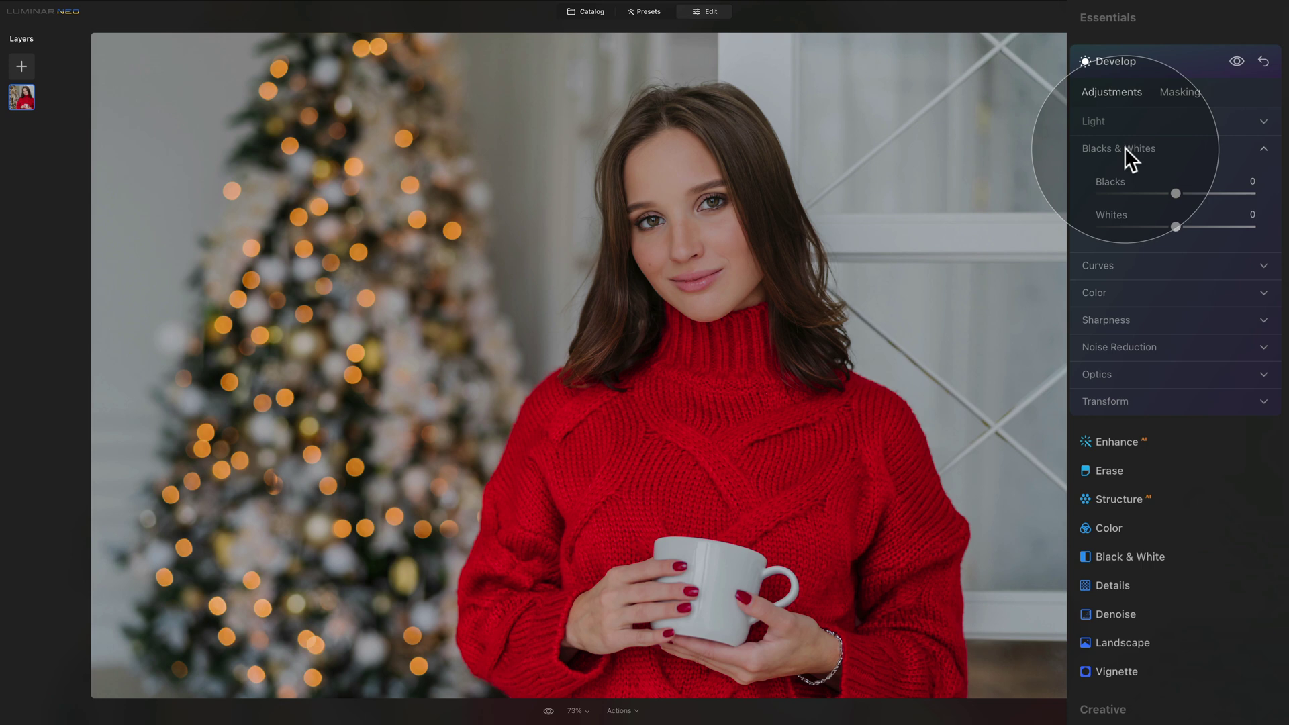
{"action": "left_click_drag", "start_coordinate": [1175, 194], "coordinate": [1163, 194]}
{"action": "left_click_drag", "start_coordinate": [1175, 227], "coordinate": [1188, 227]}
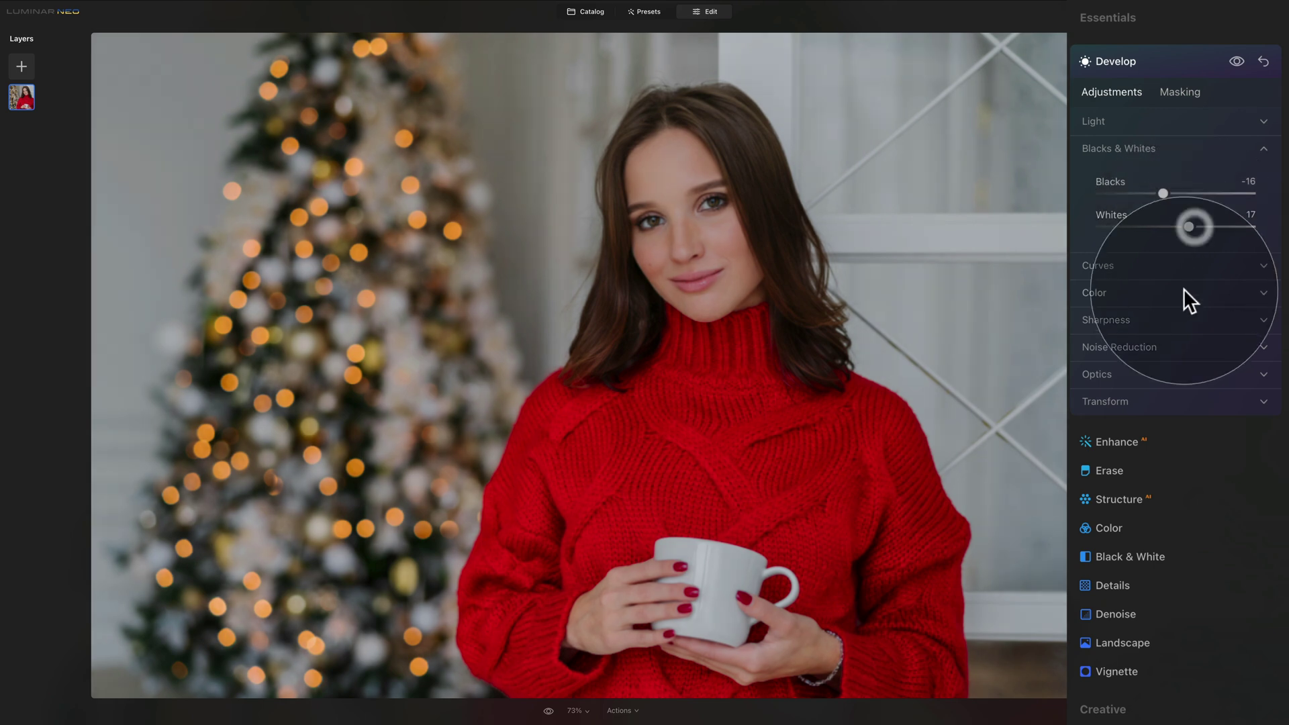
{"action": "double_click", "coordinate": [1106, 215]}
{"action": "double_click", "coordinate": [1108, 188]}
- Set Blacks to 15 and Whites to -25, compare them with the Light settings, and collapse both sections
{"action": "left_click_drag", "start_coordinate": [1176, 193], "coordinate": [1187, 194]}
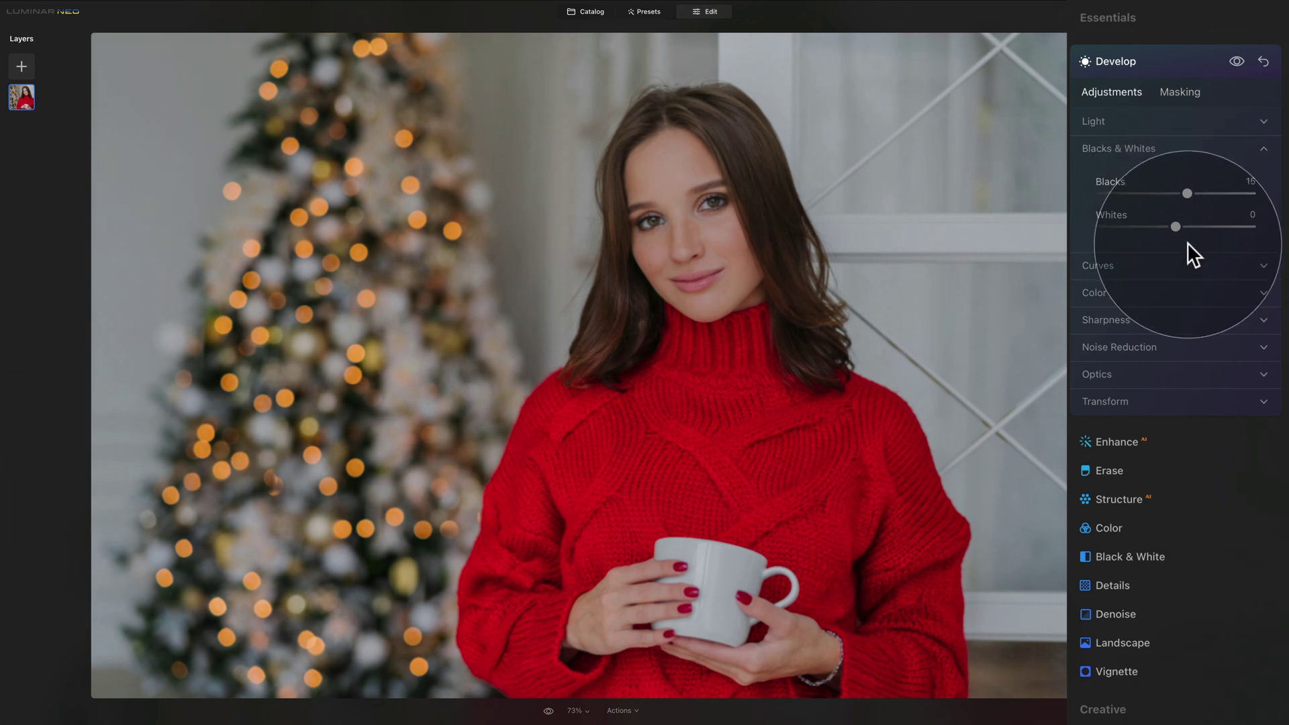
{"action": "left_click_drag", "start_coordinate": [1176, 227], "coordinate": [1156, 221]}
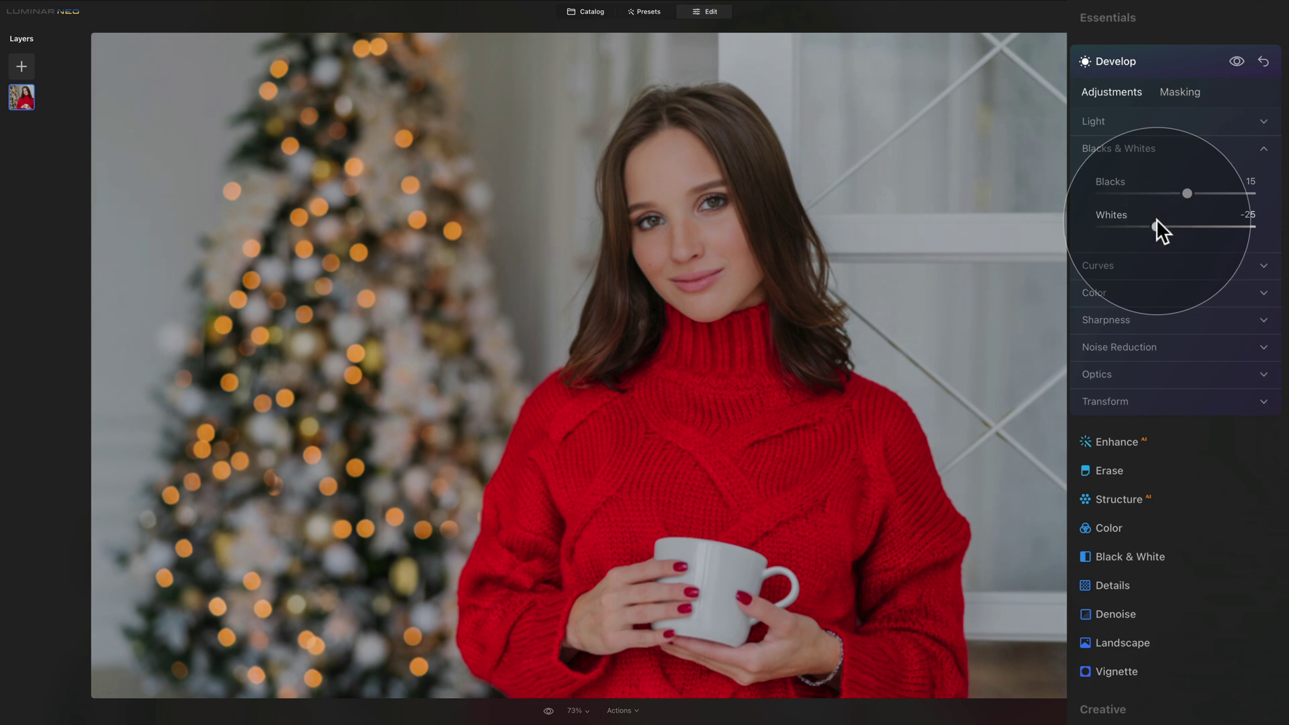
{"action": "left_click", "coordinate": [1127, 125]}
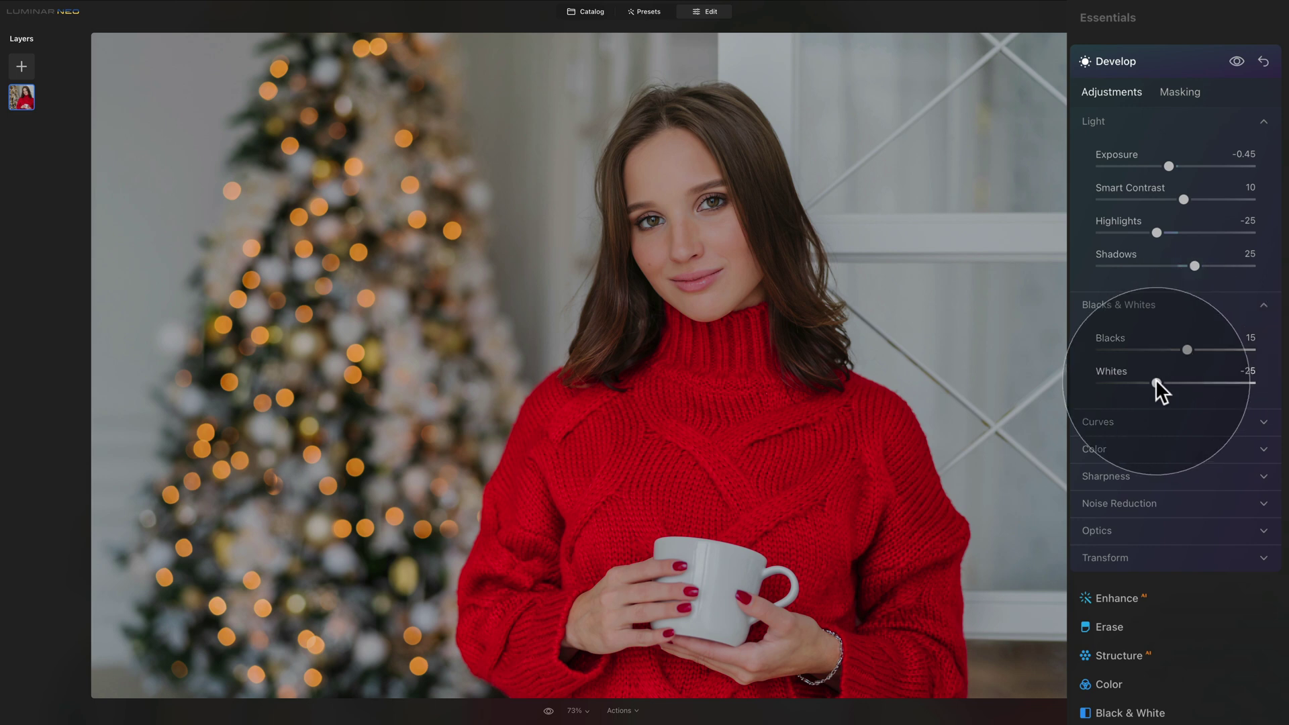
{"action": "left_click", "coordinate": [1130, 302]}
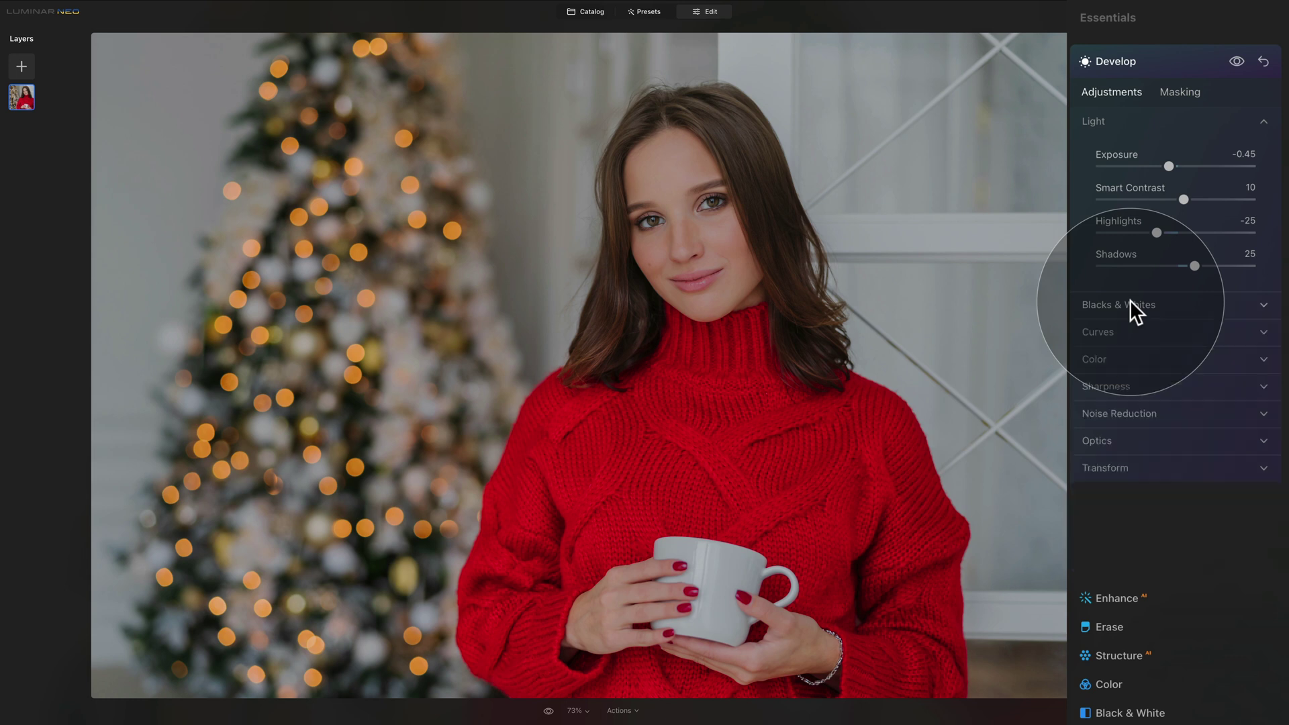
{"action": "left_click", "coordinate": [1117, 122]}
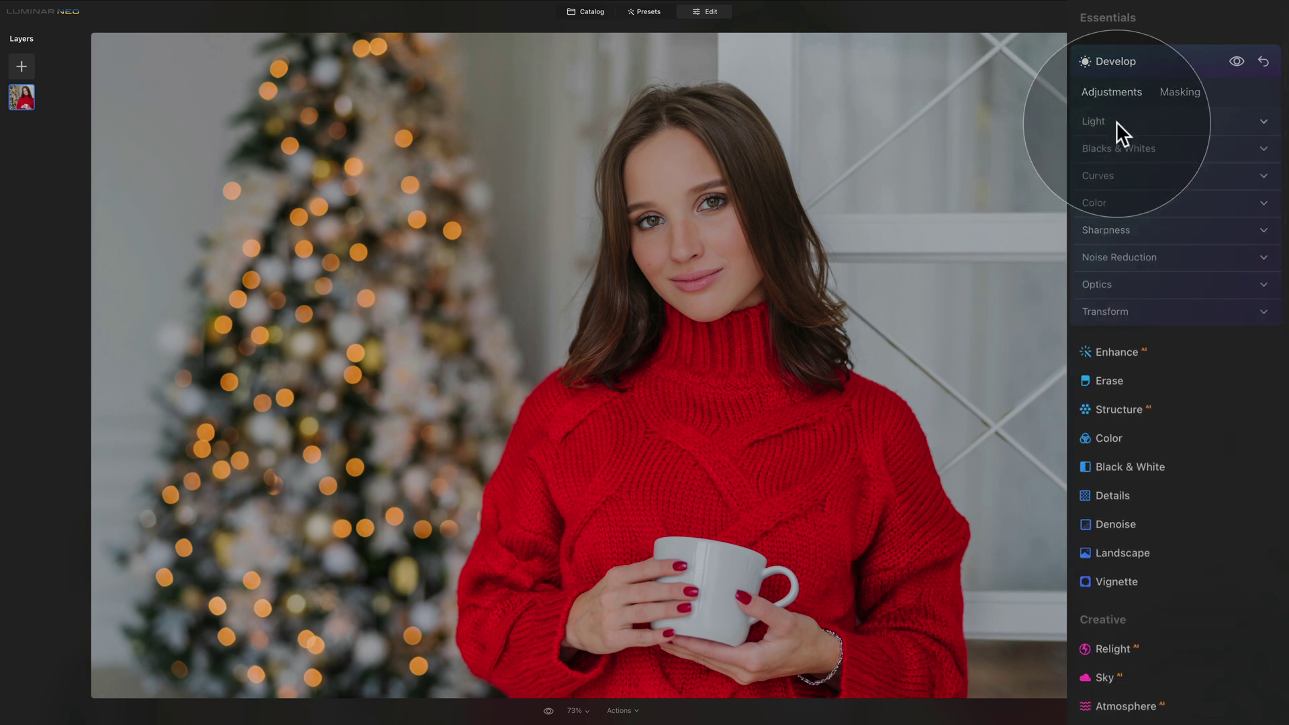
- Set Saturation to -10 and Vibrance to 25 in the Develop color settings
{"action": "scroll", "coordinate": [1117, 121], "scroll_direction": "down", "scroll_amount": 1}
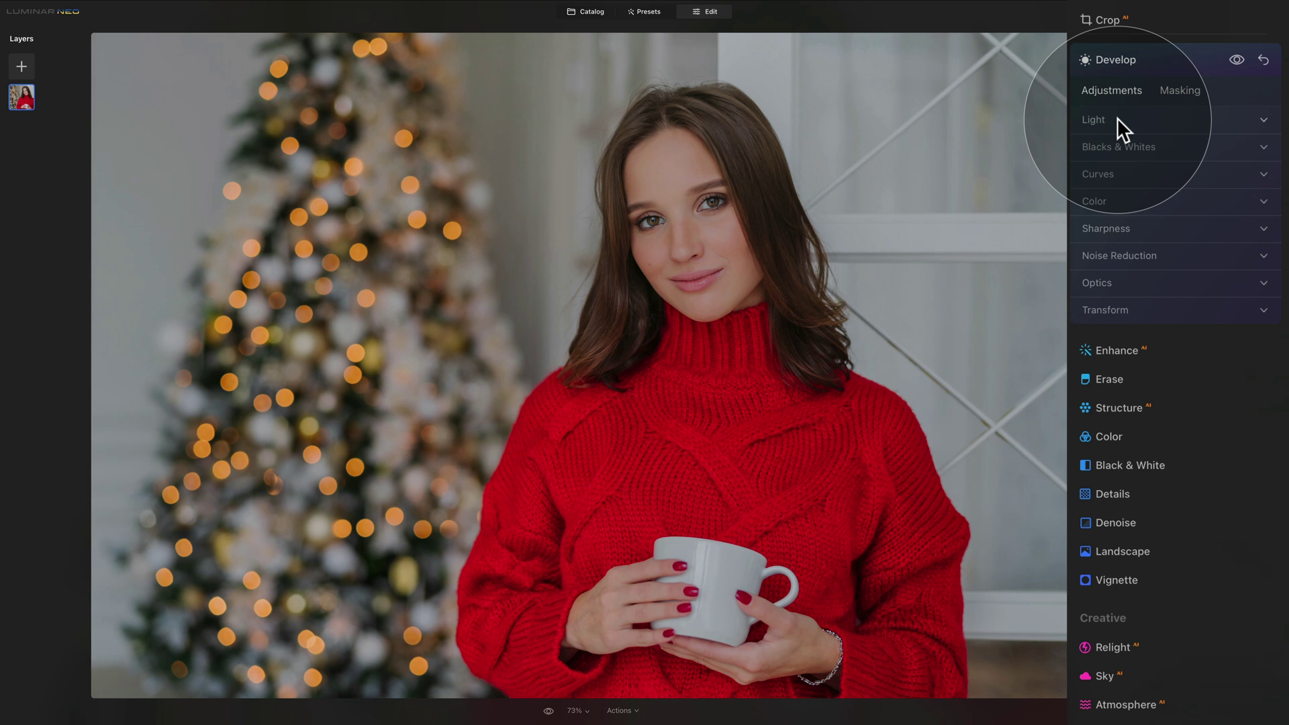
{"action": "left_click", "coordinate": [1130, 205]}
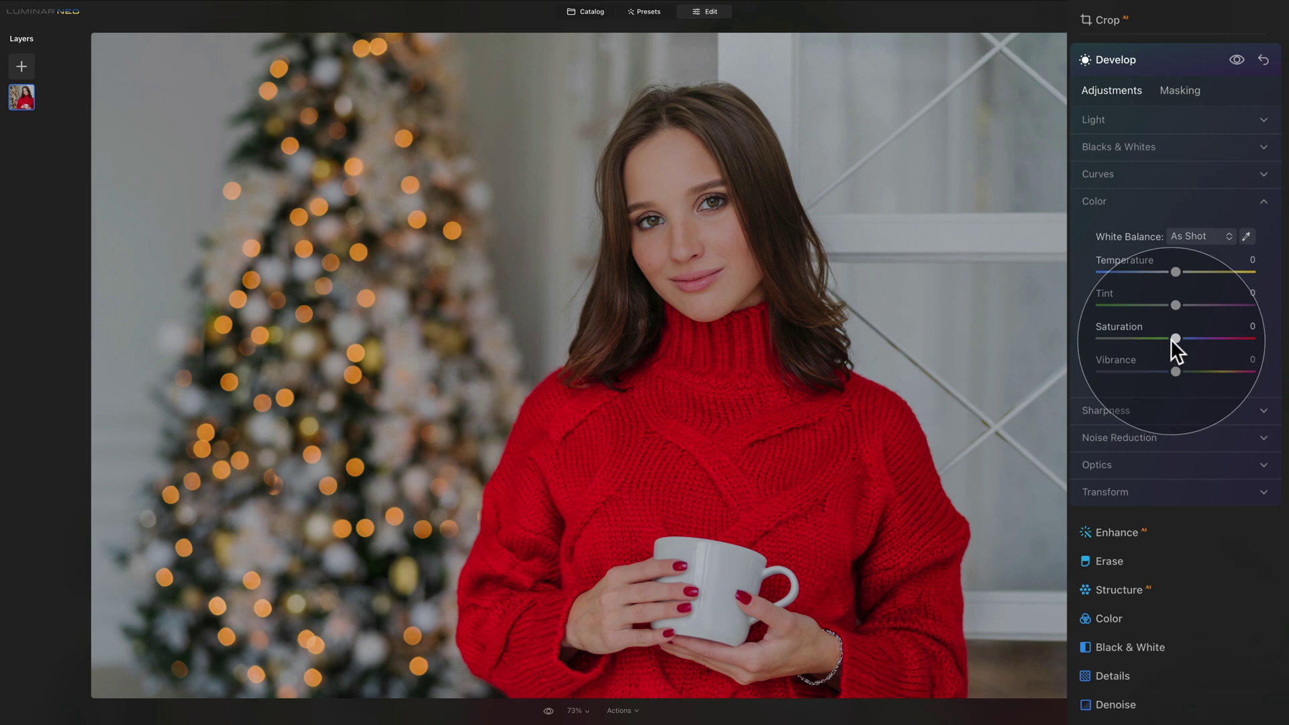
{"action": "left_click_drag", "start_coordinate": [1174, 337], "coordinate": [1163, 334]}
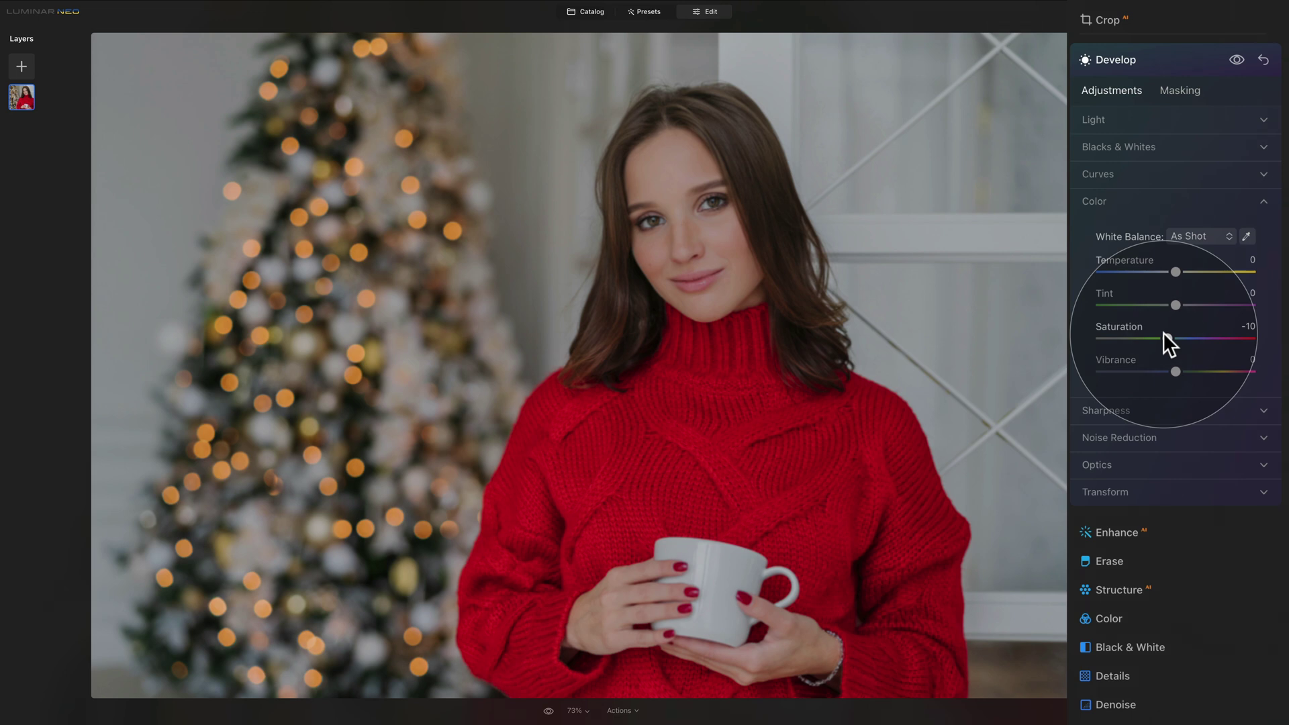
{"action": "left_click_drag", "start_coordinate": [1175, 371], "coordinate": [1195, 372]}
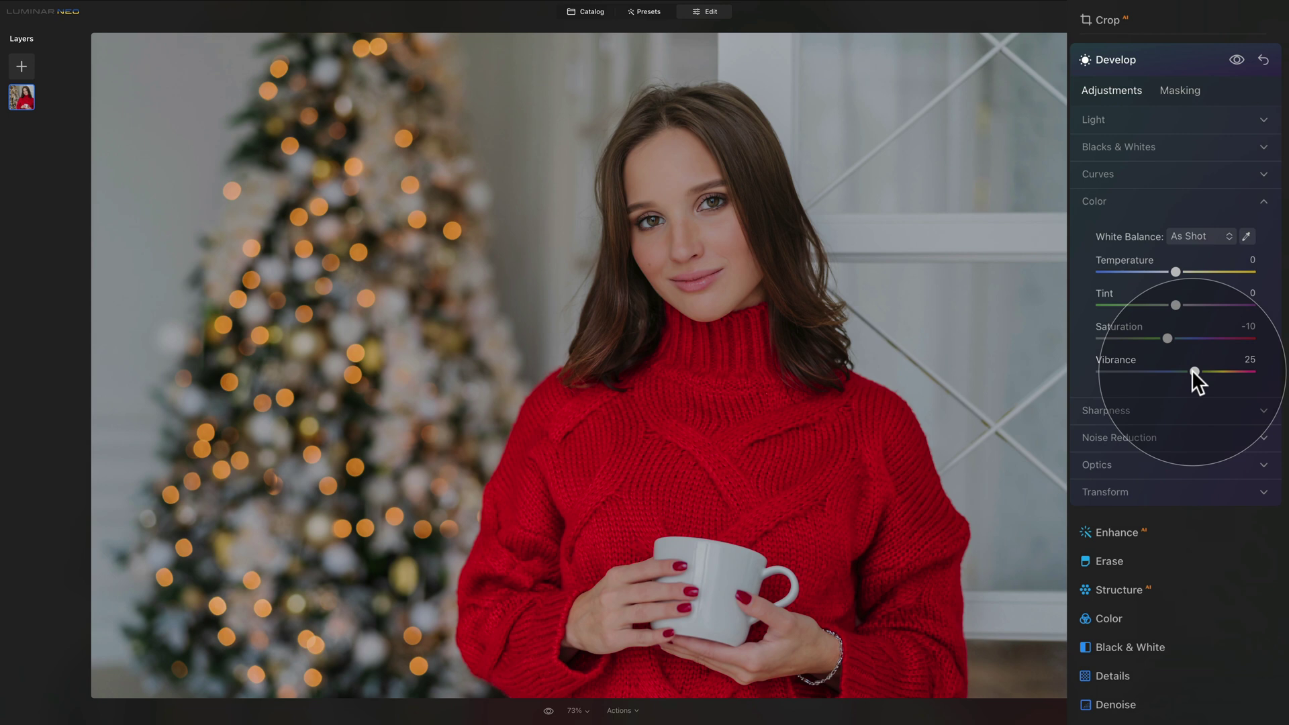
{"action": "left_click", "coordinate": [1117, 202]}
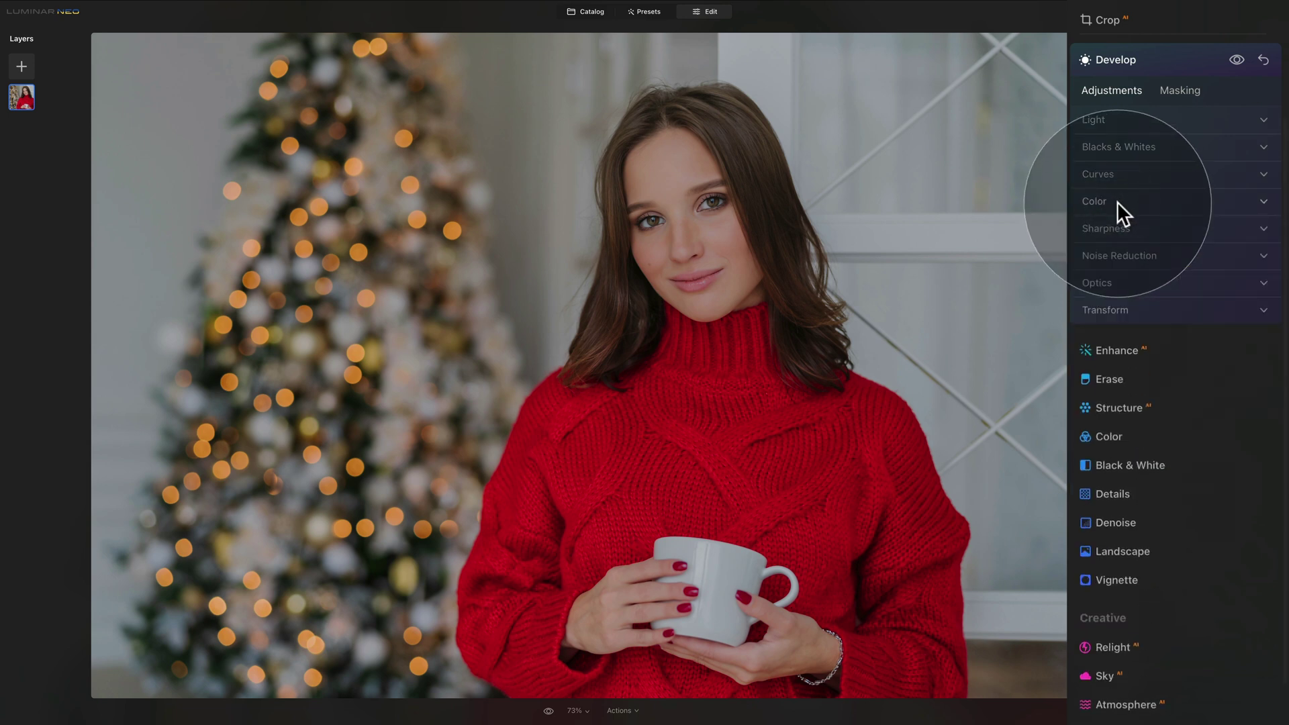
- Add a midpoint to the Develop master tone curve and raise it slightly above the diagonal to lighten the midtones
{"action": "left_click", "coordinate": [1114, 175]}
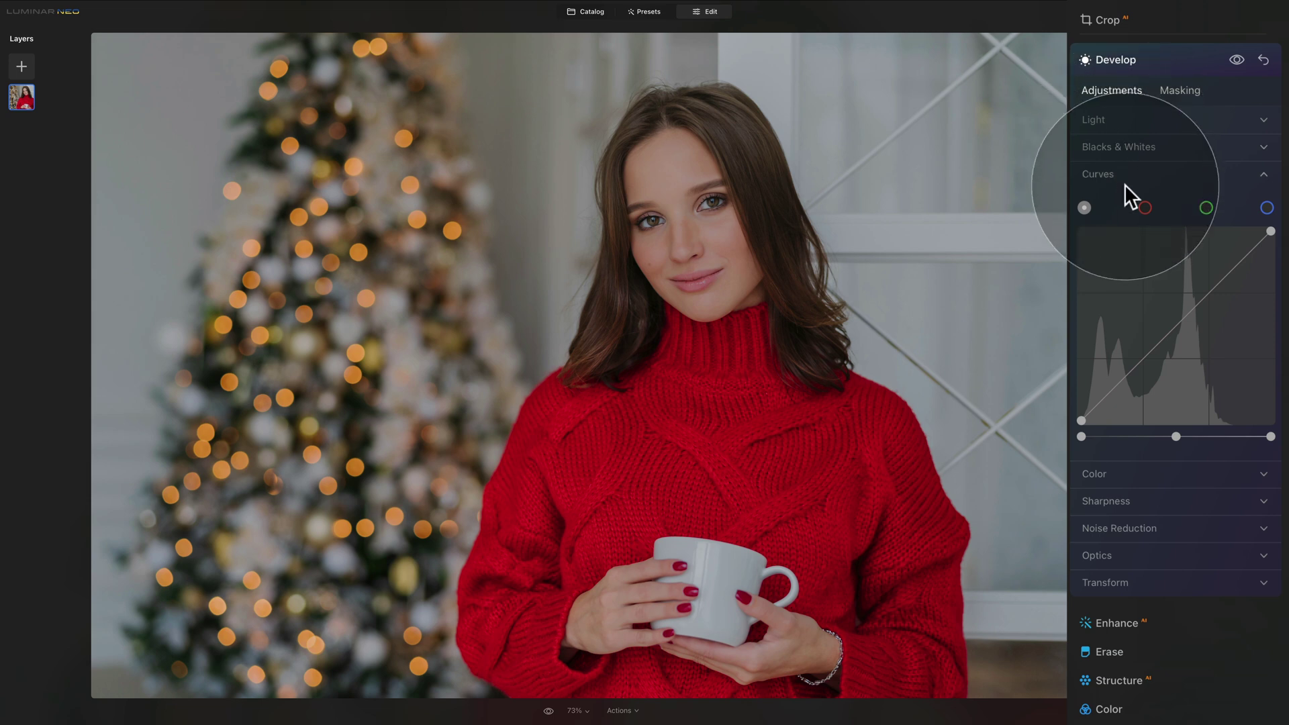
{"action": "left_click", "coordinate": [1084, 207]}
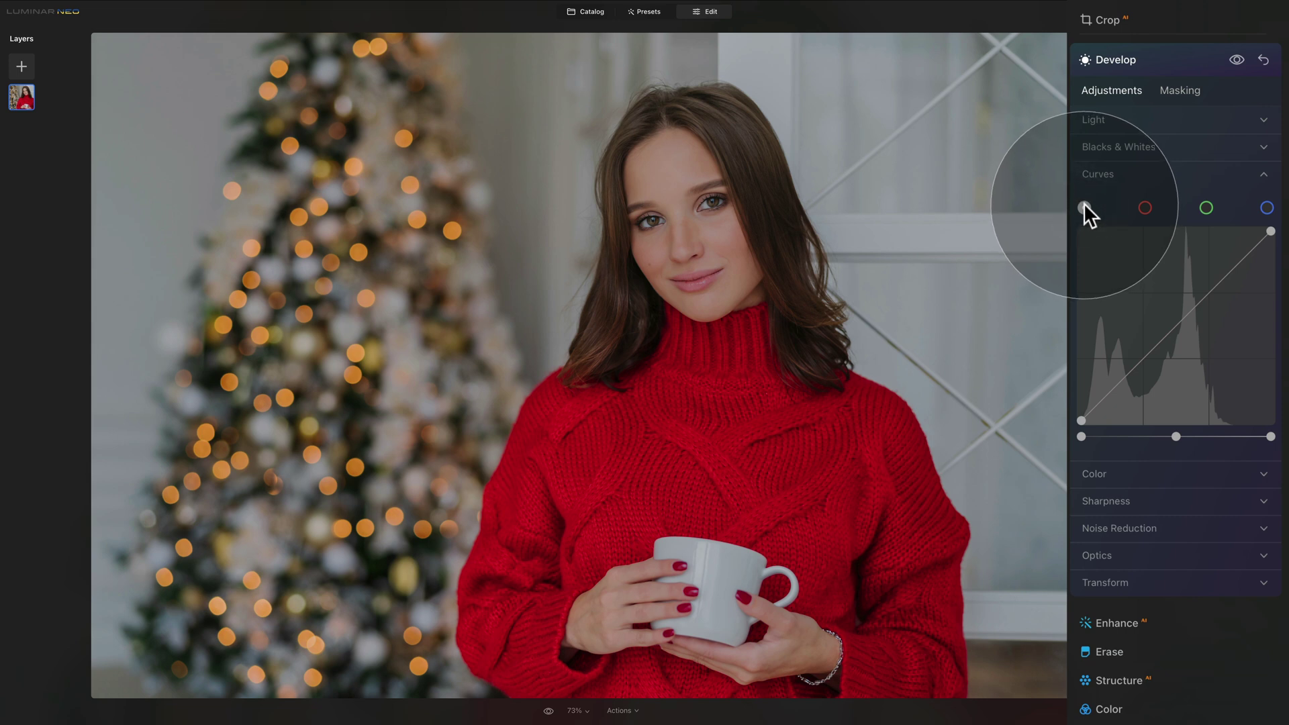
{"action": "left_click", "coordinate": [1174, 325]}
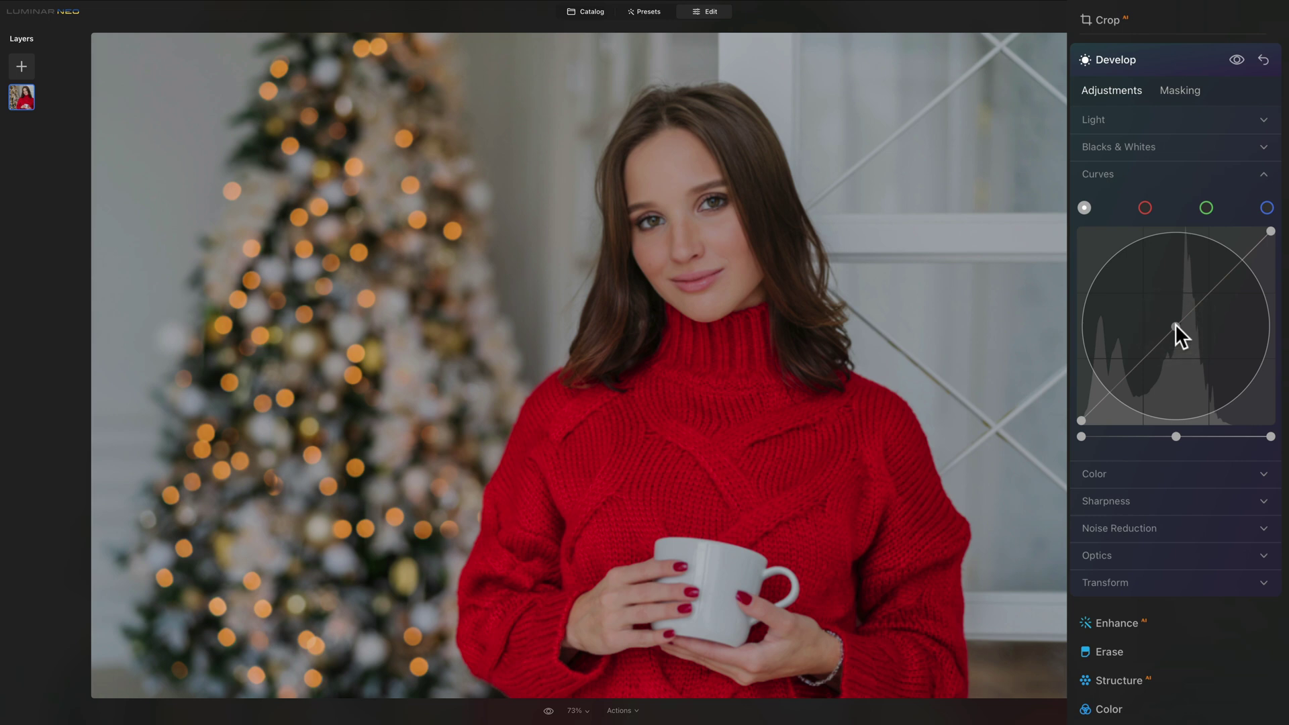
{"action": "left_click_drag", "start_coordinate": [1175, 323], "coordinate": [1171, 323]}
{"action": "left_click", "coordinate": [1170, 322]}
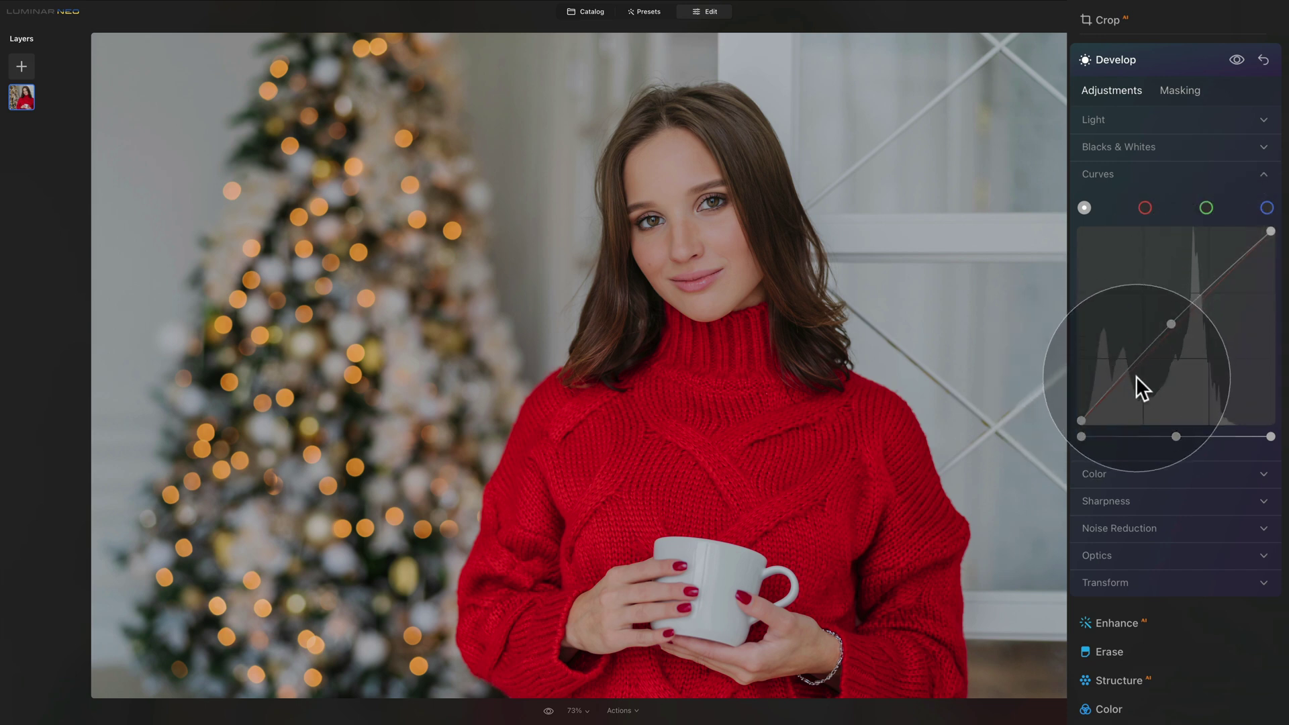
- Shape the red channel curve into an S with three points, lowering the shadows and raising the midtones and highlights
{"action": "left_click", "coordinate": [1145, 208]}
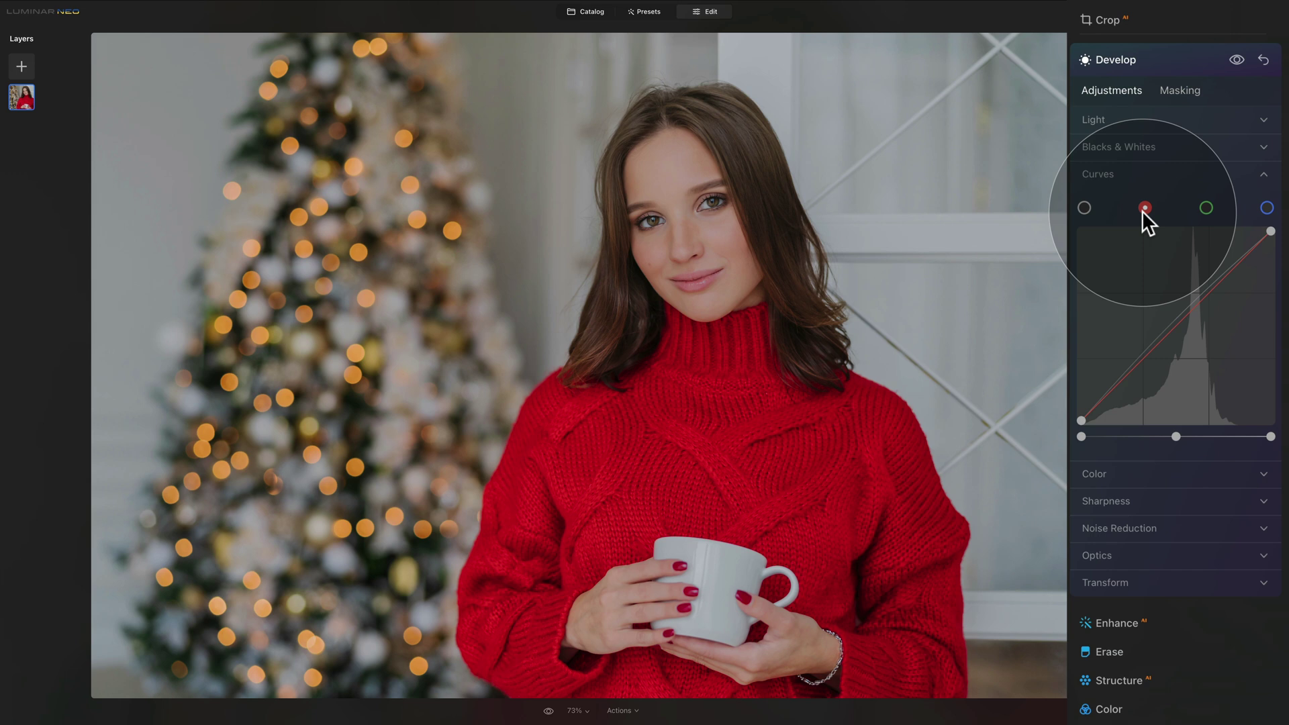
{"action": "left_click", "coordinate": [1175, 325]}
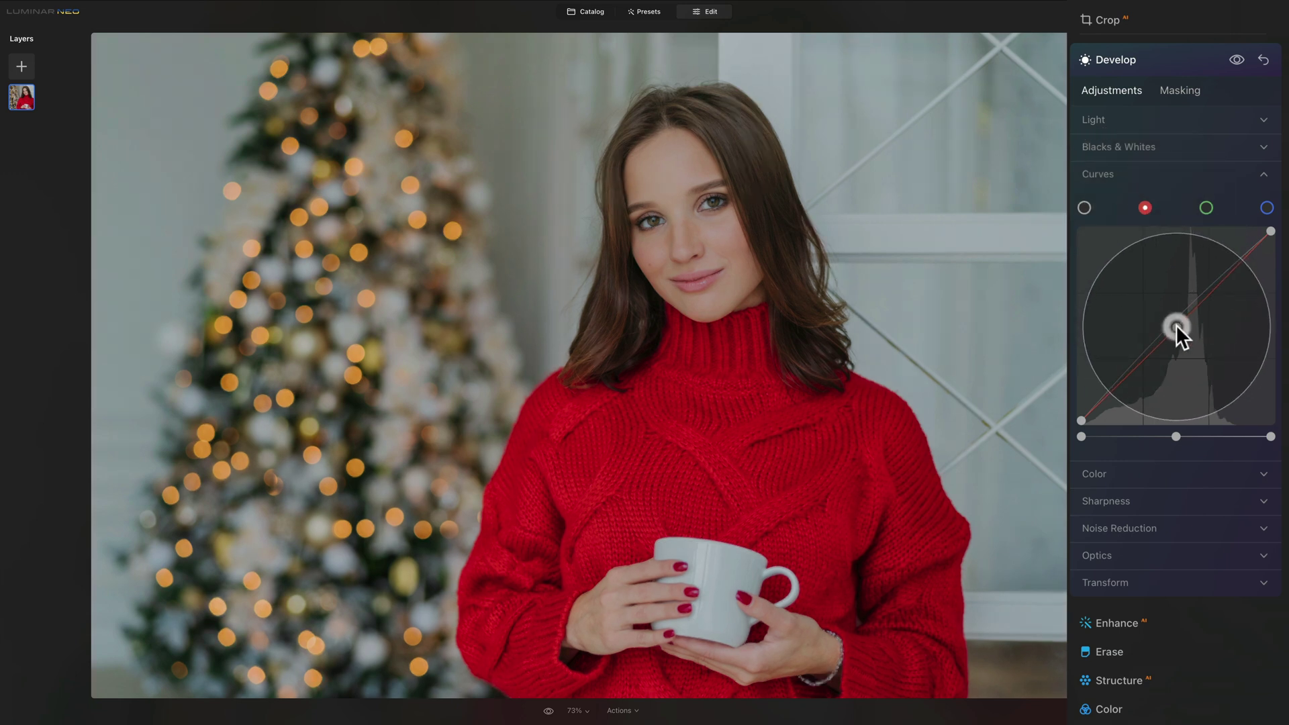
{"action": "left_click", "coordinate": [1228, 278]}
{"action": "left_click", "coordinate": [1133, 370]}
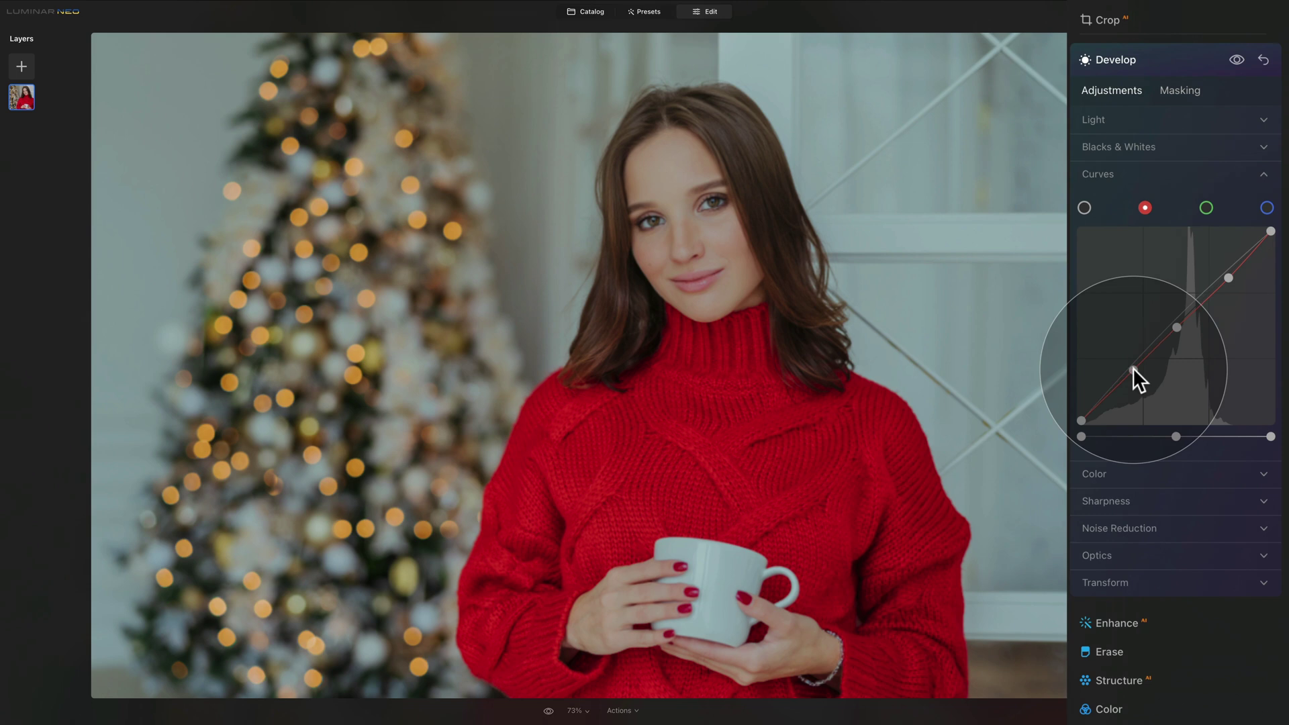
{"action": "left_click_drag", "start_coordinate": [1227, 278], "coordinate": [1218, 268]}
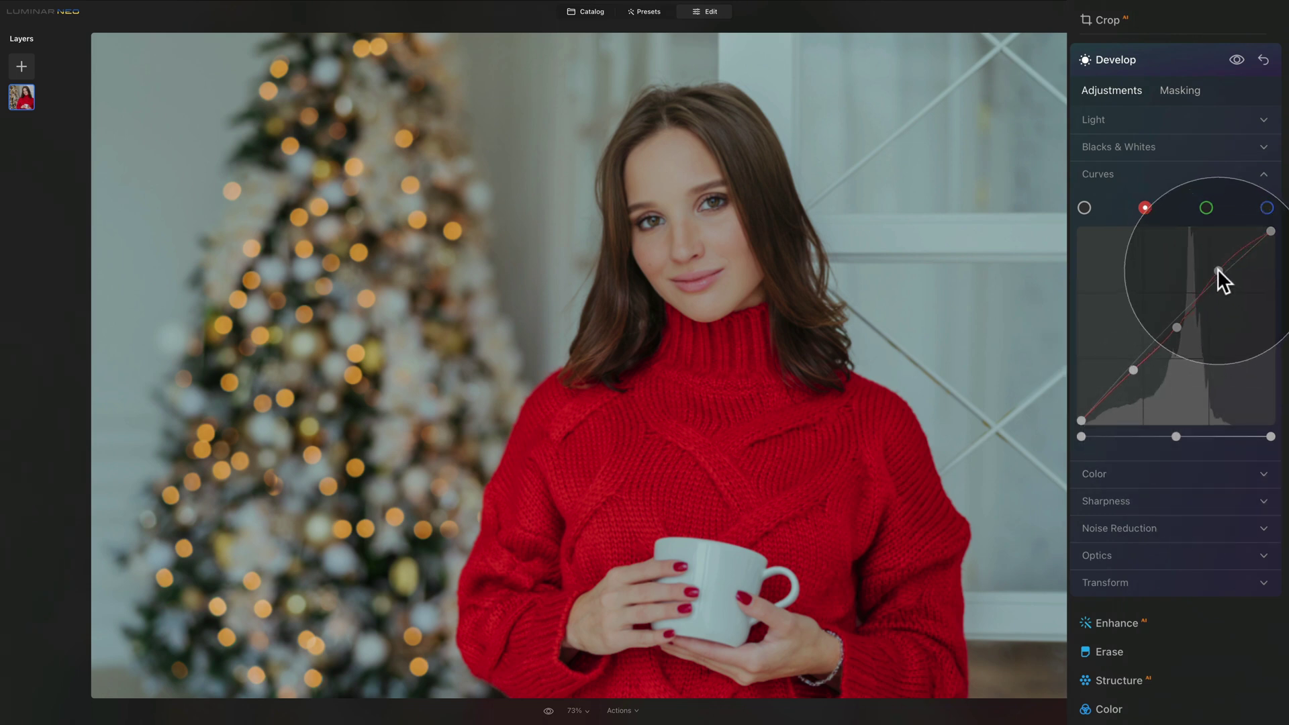
{"action": "left_click_drag", "start_coordinate": [1133, 369], "coordinate": [1138, 373]}
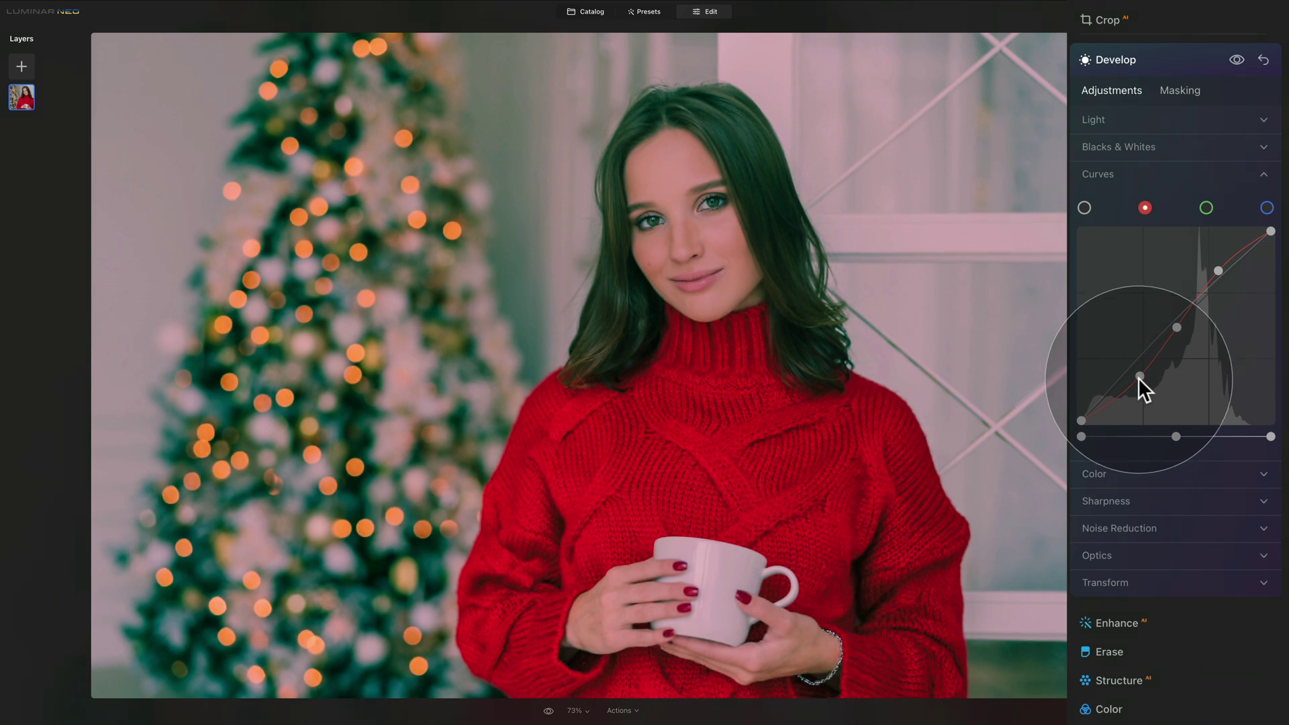
{"action": "left_click_drag", "start_coordinate": [1138, 378], "coordinate": [1125, 393]}
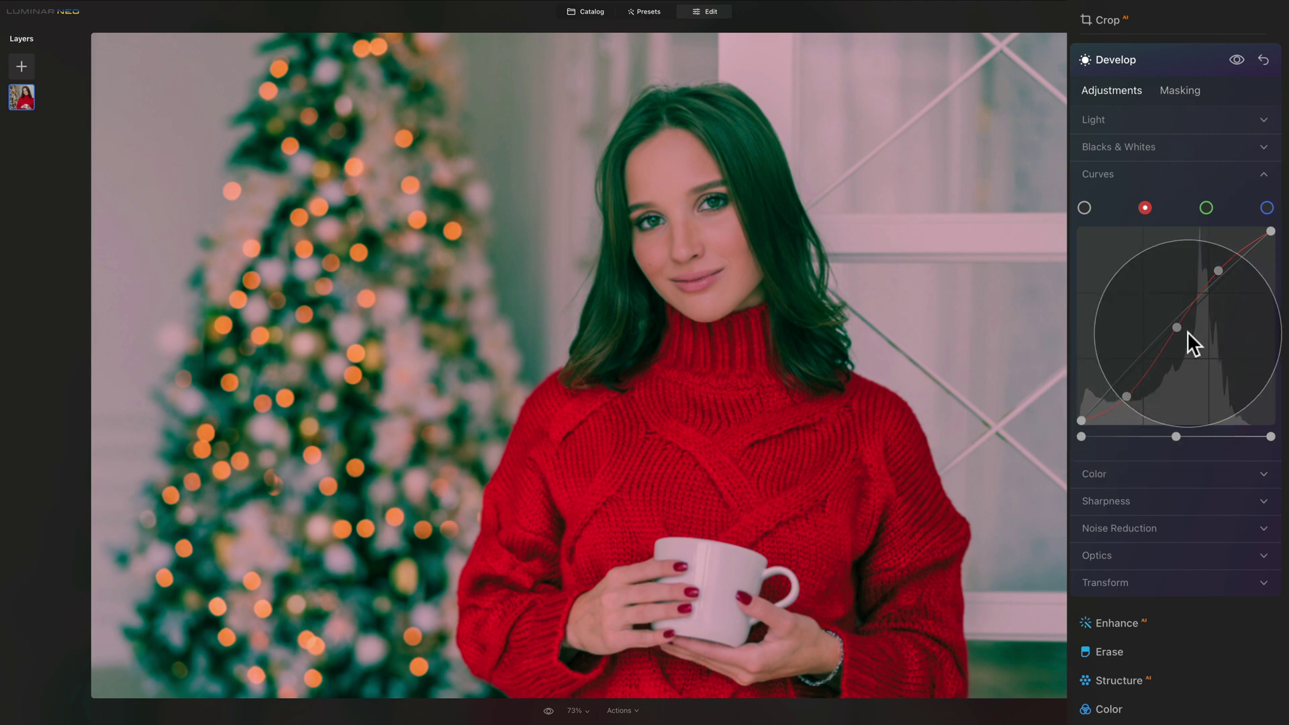
{"action": "left_click_drag", "start_coordinate": [1172, 326], "coordinate": [1168, 325]}
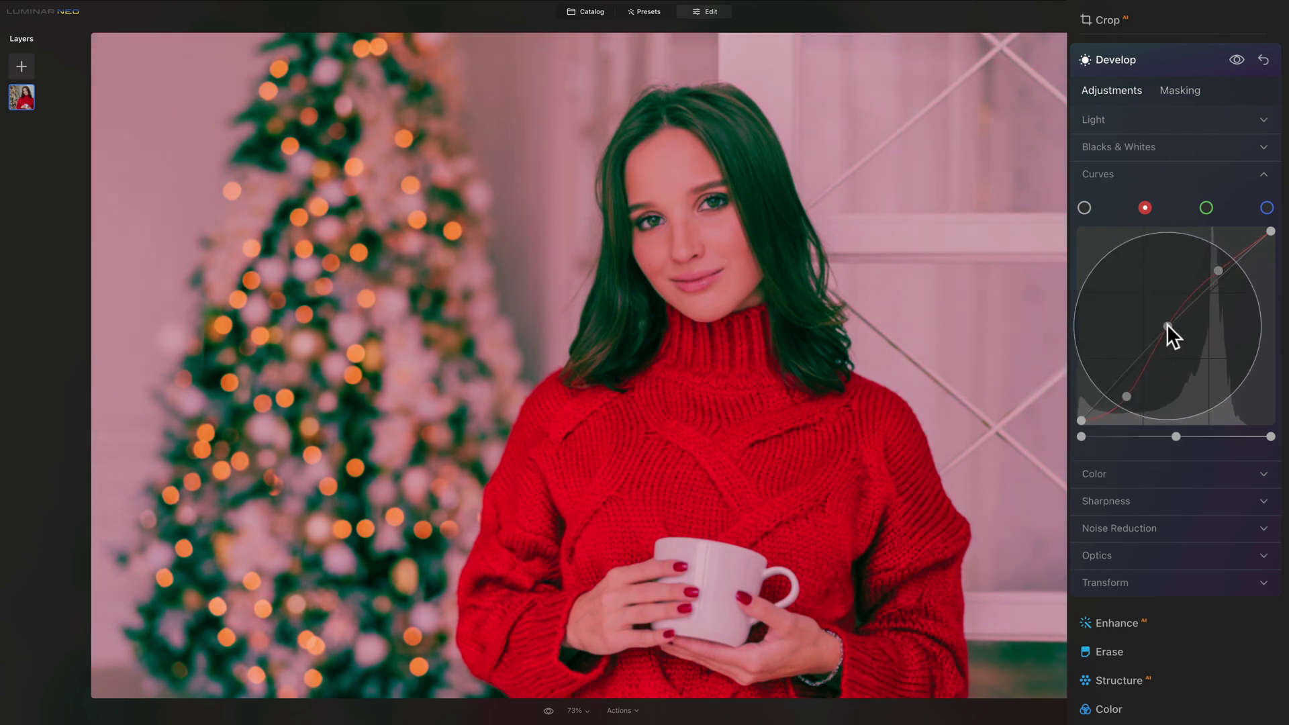
{"action": "left_click_drag", "start_coordinate": [1219, 271], "coordinate": [1215, 267]}
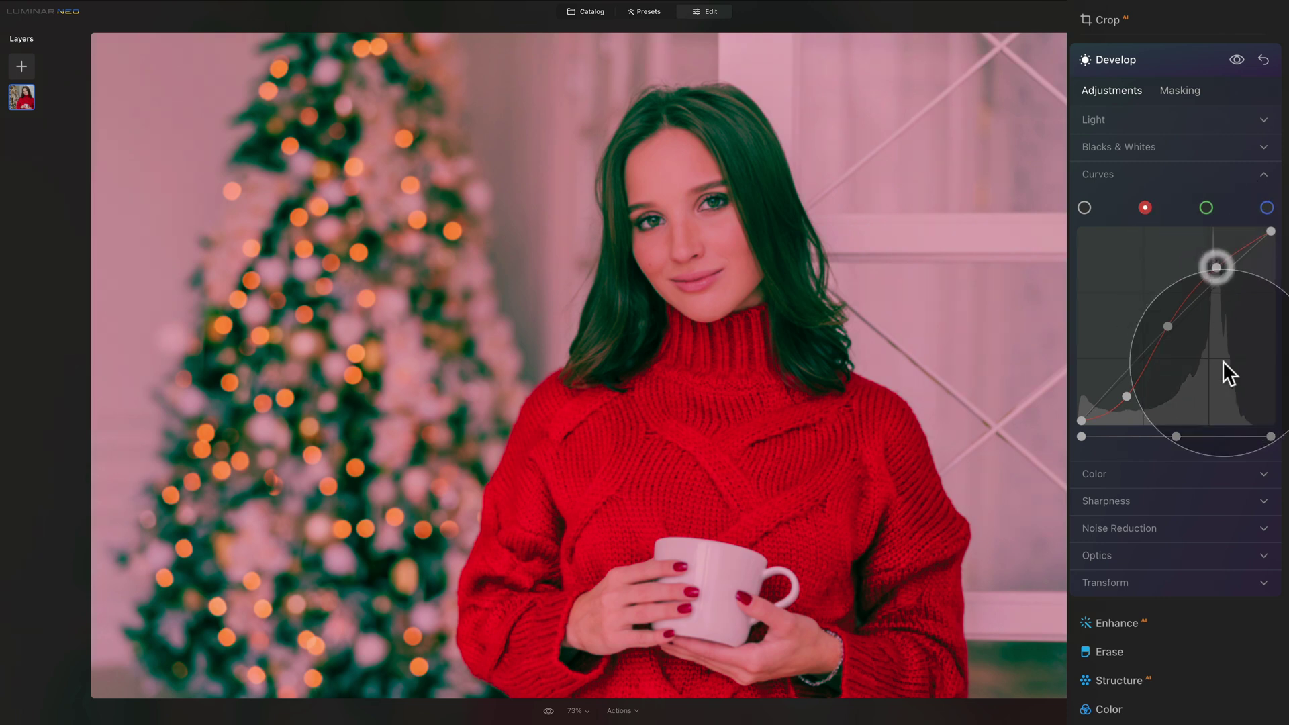
{"action": "left_click", "coordinate": [1118, 402]}
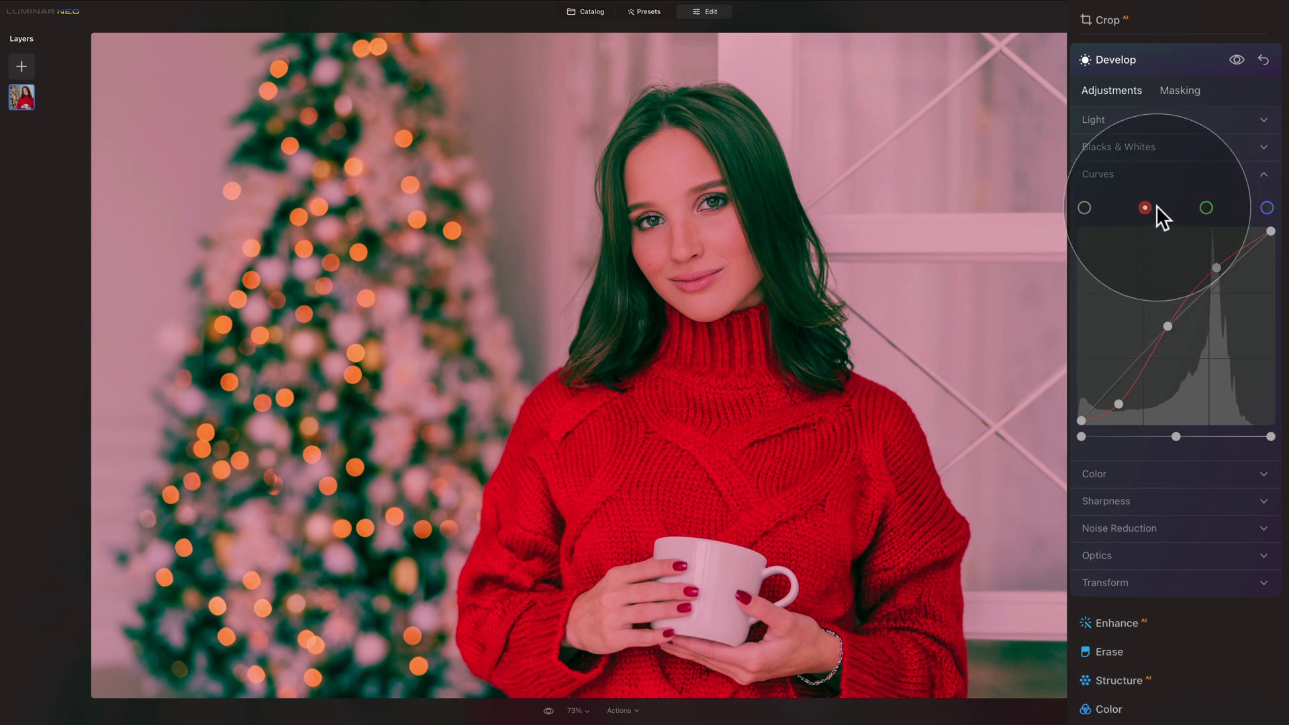
- Add three points to the green channel curve and form a matching S with lowered shadows and raised midtones and highlights
{"action": "left_click", "coordinate": [1206, 208]}
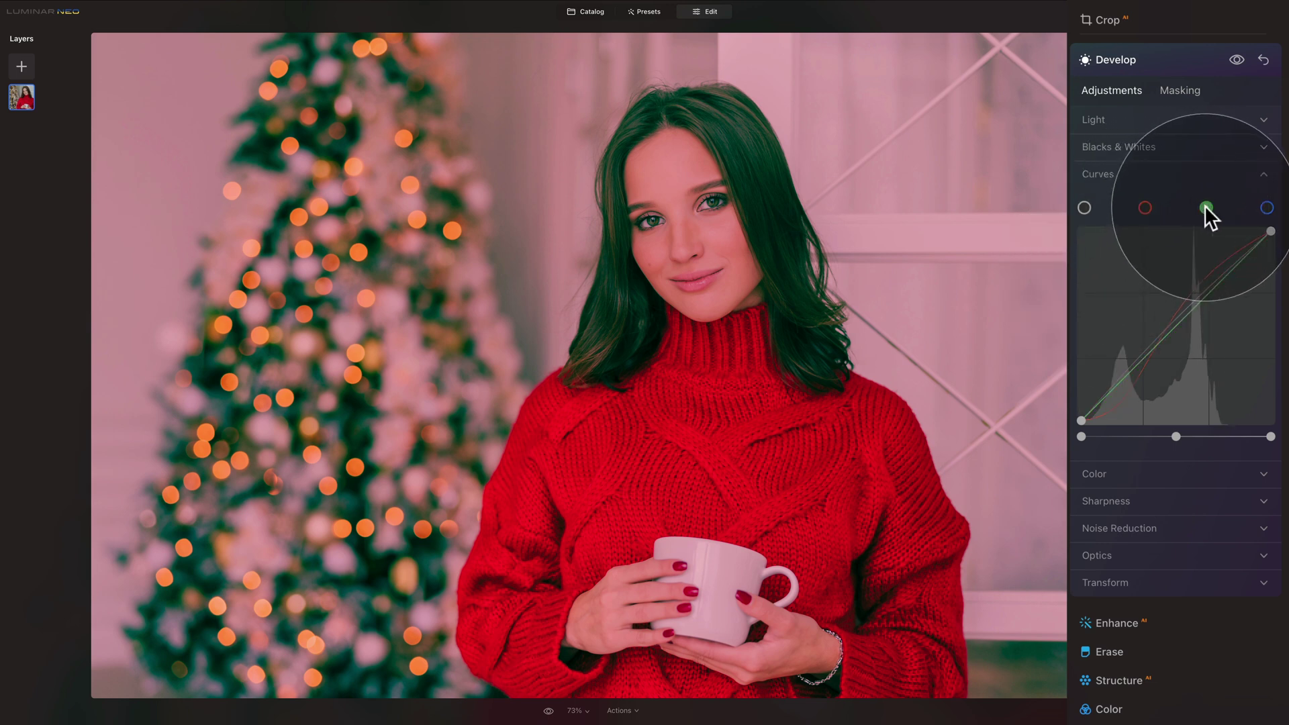
{"action": "left_click", "coordinate": [1115, 385]}
{"action": "left_click", "coordinate": [1171, 327]}
{"action": "left_click", "coordinate": [1230, 273]}
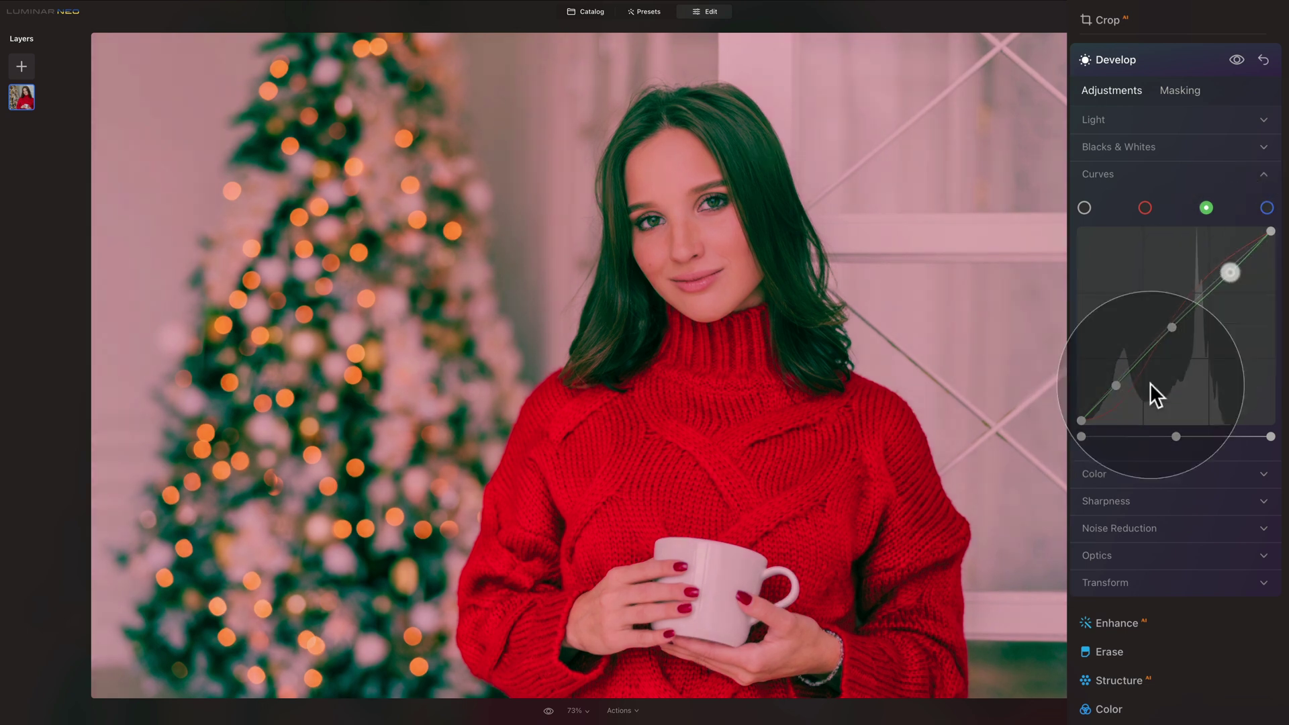
{"action": "left_click_drag", "start_coordinate": [1114, 384], "coordinate": [1117, 402]}
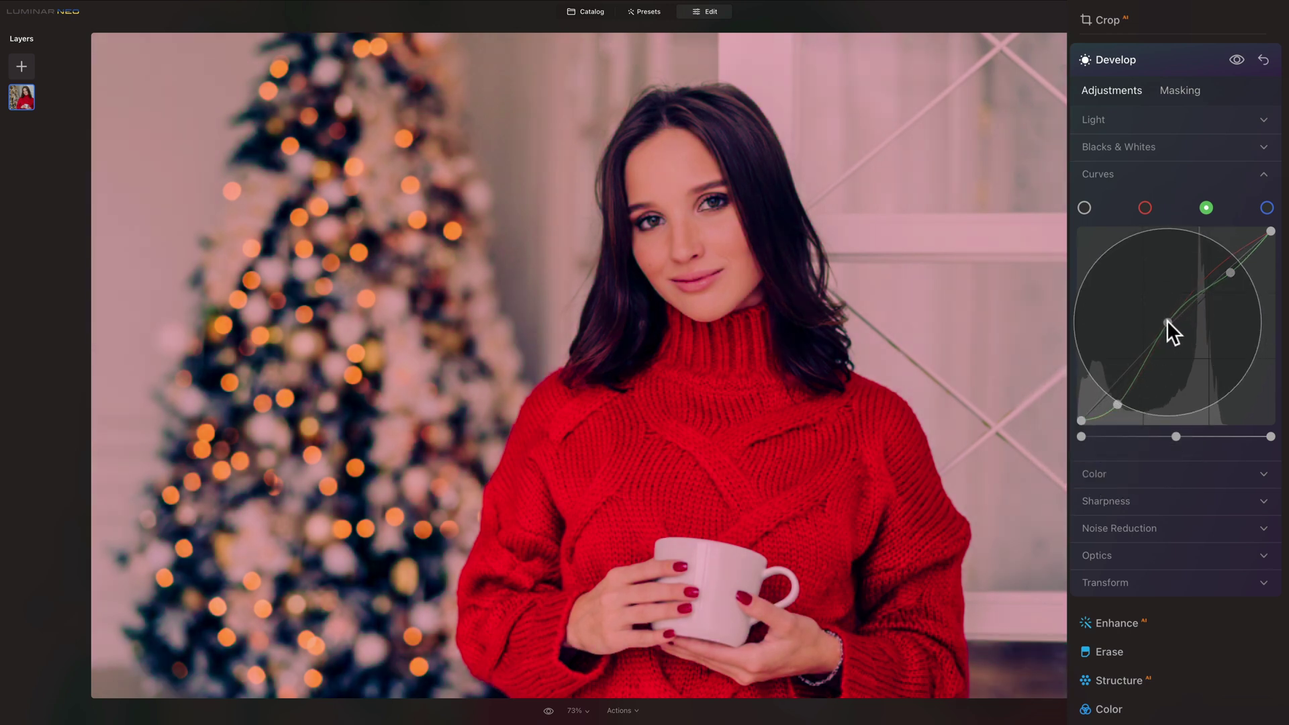
{"action": "left_click_drag", "start_coordinate": [1226, 275], "coordinate": [1215, 265]}
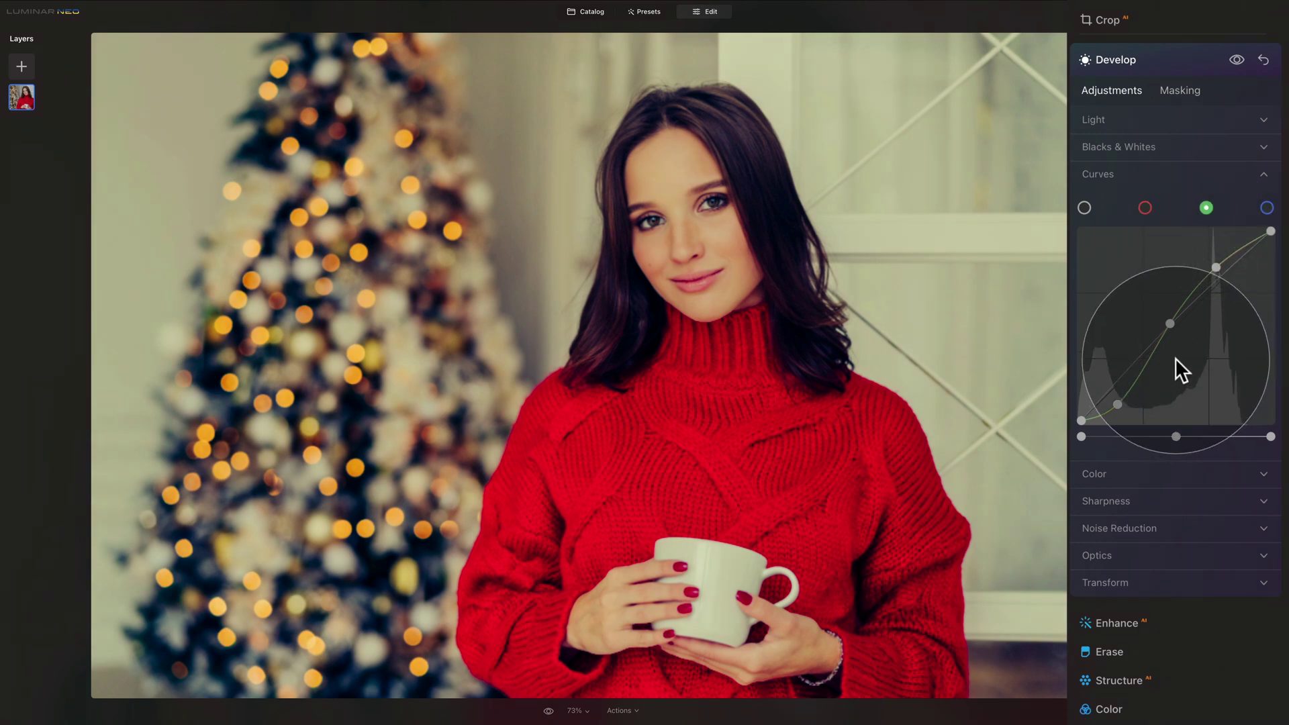
- Add three points to the blue channel curve, pulling the shadows down and lifting the midtones and highlights into an S shape
{"action": "left_click", "coordinate": [1267, 208]}
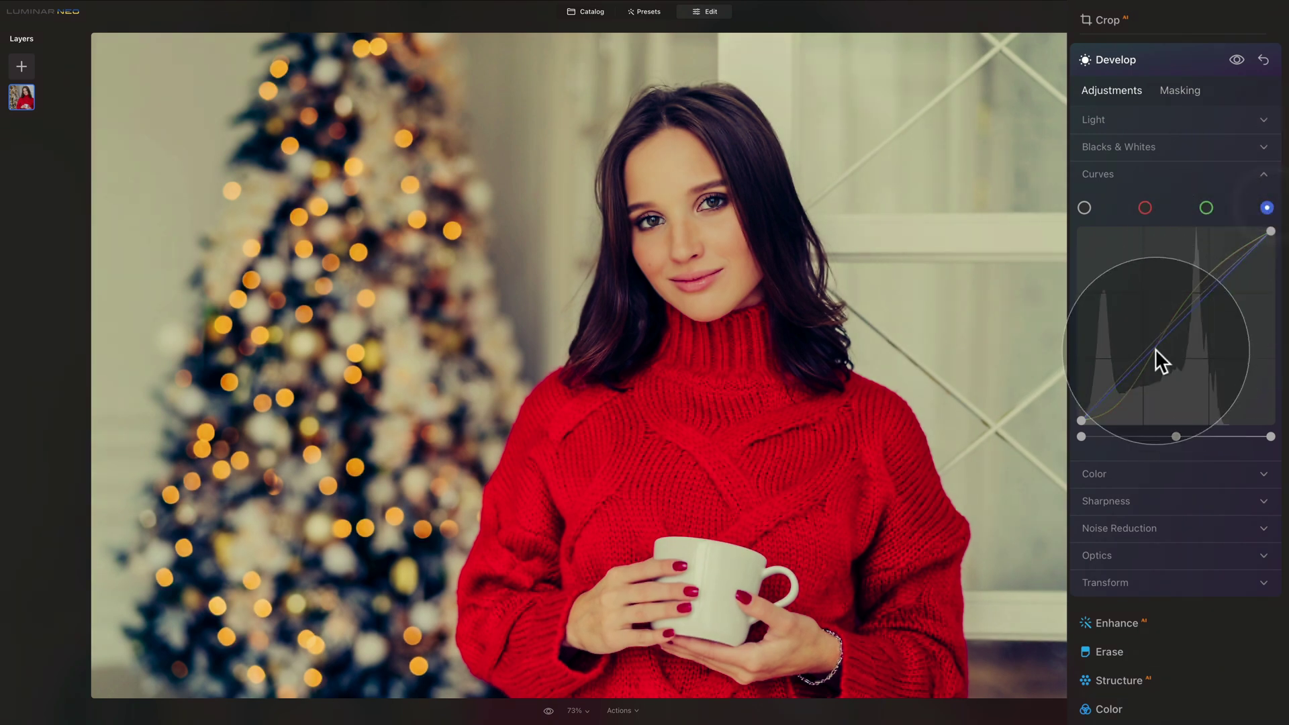
{"action": "left_click", "coordinate": [1117, 384]}
{"action": "left_click", "coordinate": [1178, 325]}
{"action": "left_click", "coordinate": [1227, 265]}
{"action": "left_click_drag", "start_coordinate": [1116, 385], "coordinate": [1108, 410]}
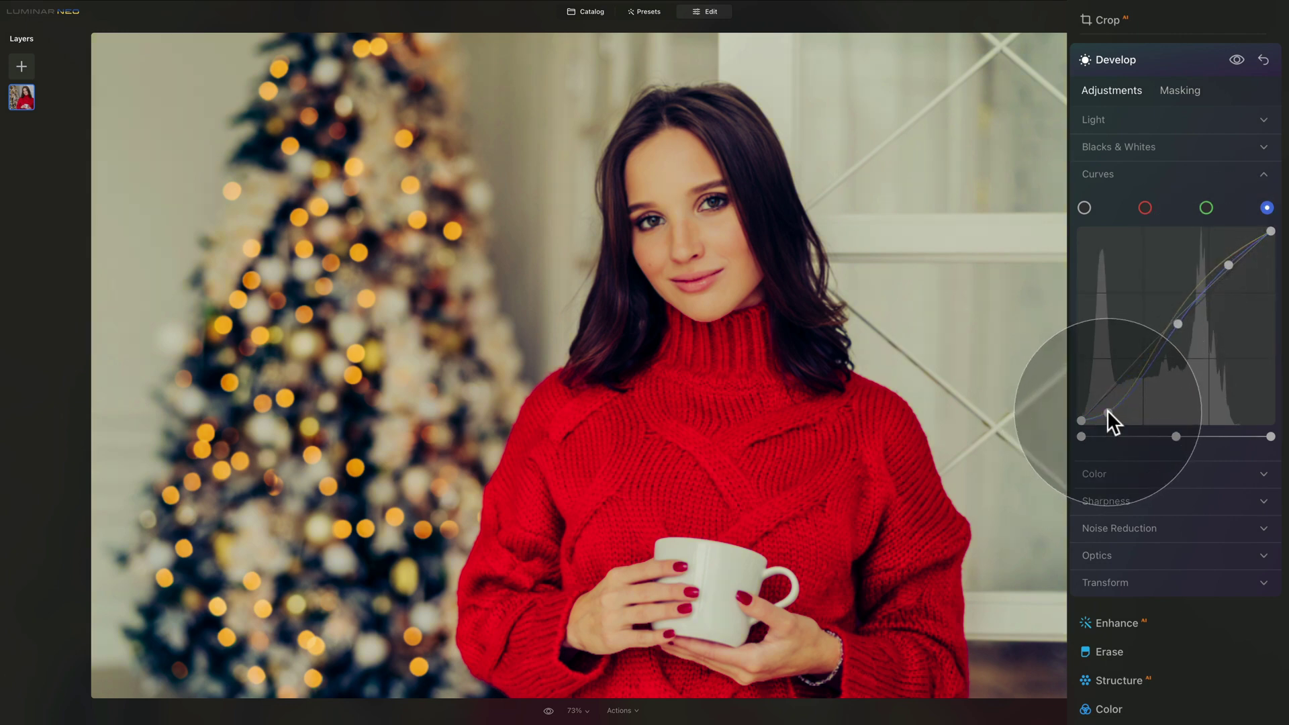
{"action": "left_click_drag", "start_coordinate": [1177, 325], "coordinate": [1175, 314]}
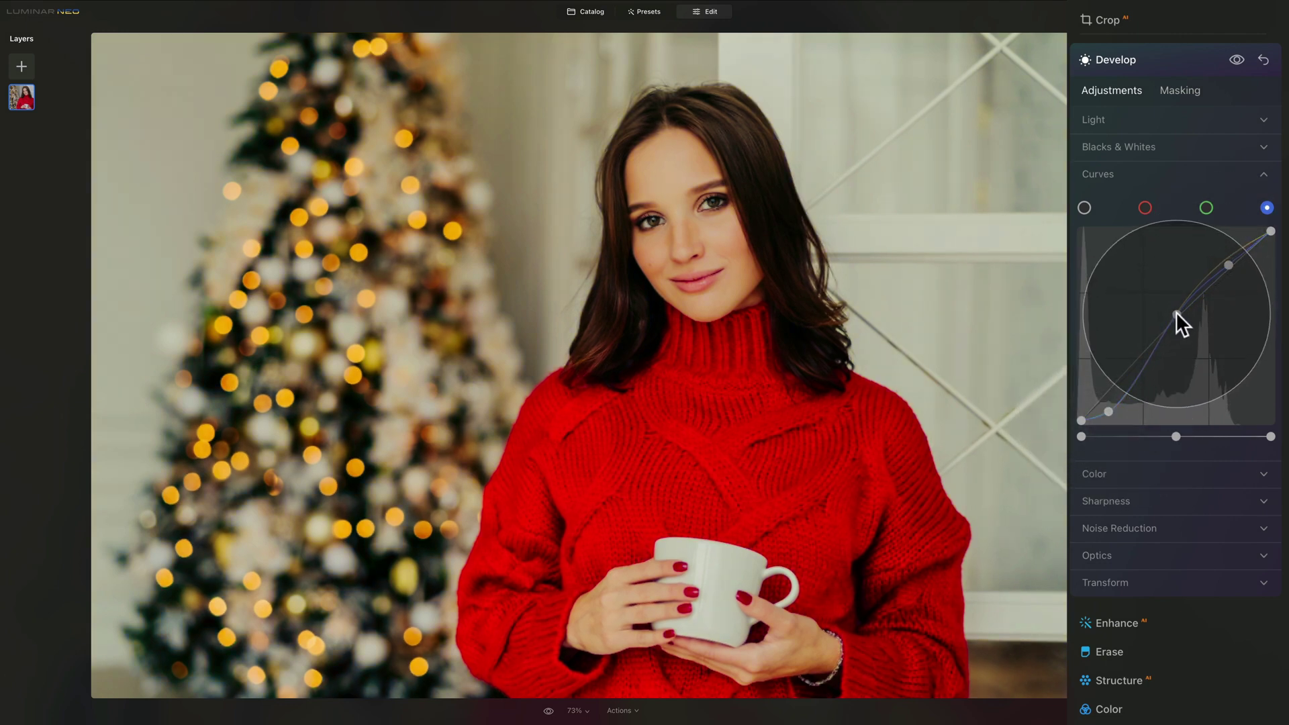
{"action": "left_click_drag", "start_coordinate": [1224, 259], "coordinate": [1223, 258]}
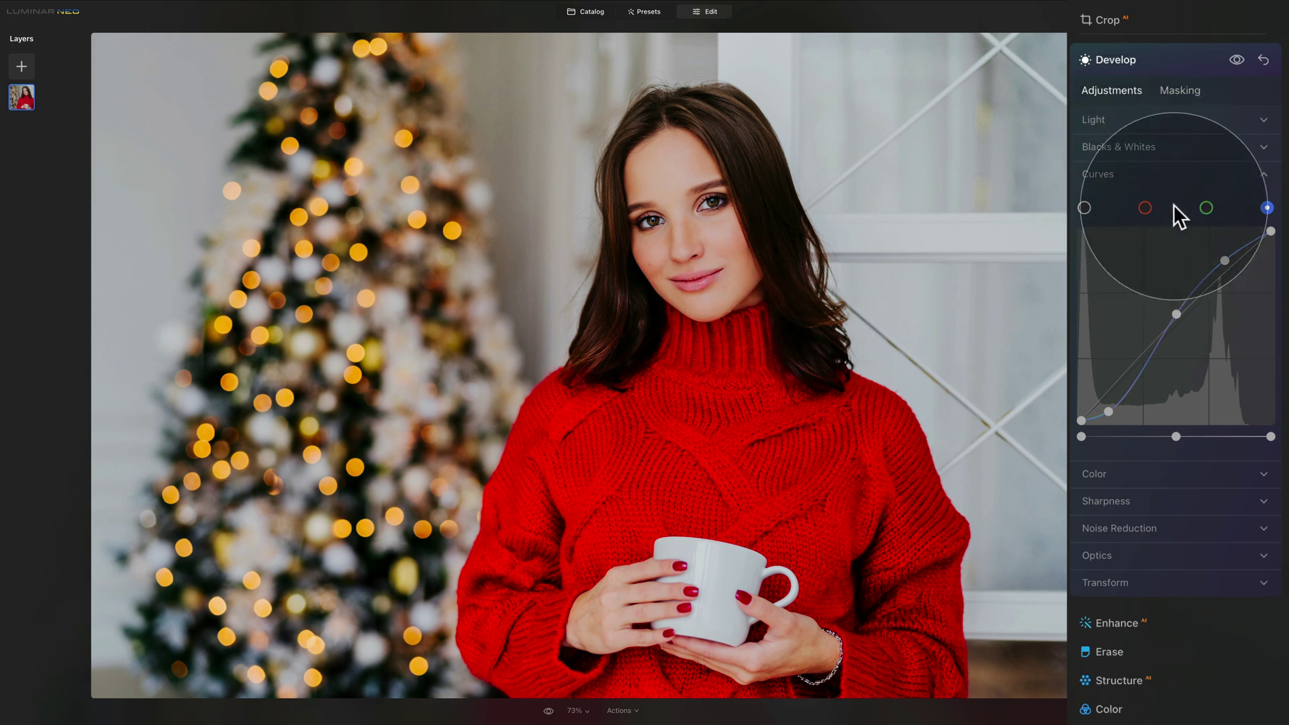
- Compare the portrait with and without the Develop adjustments, leaving the adjustments switched on
{"action": "left_click", "coordinate": [1235, 59]}
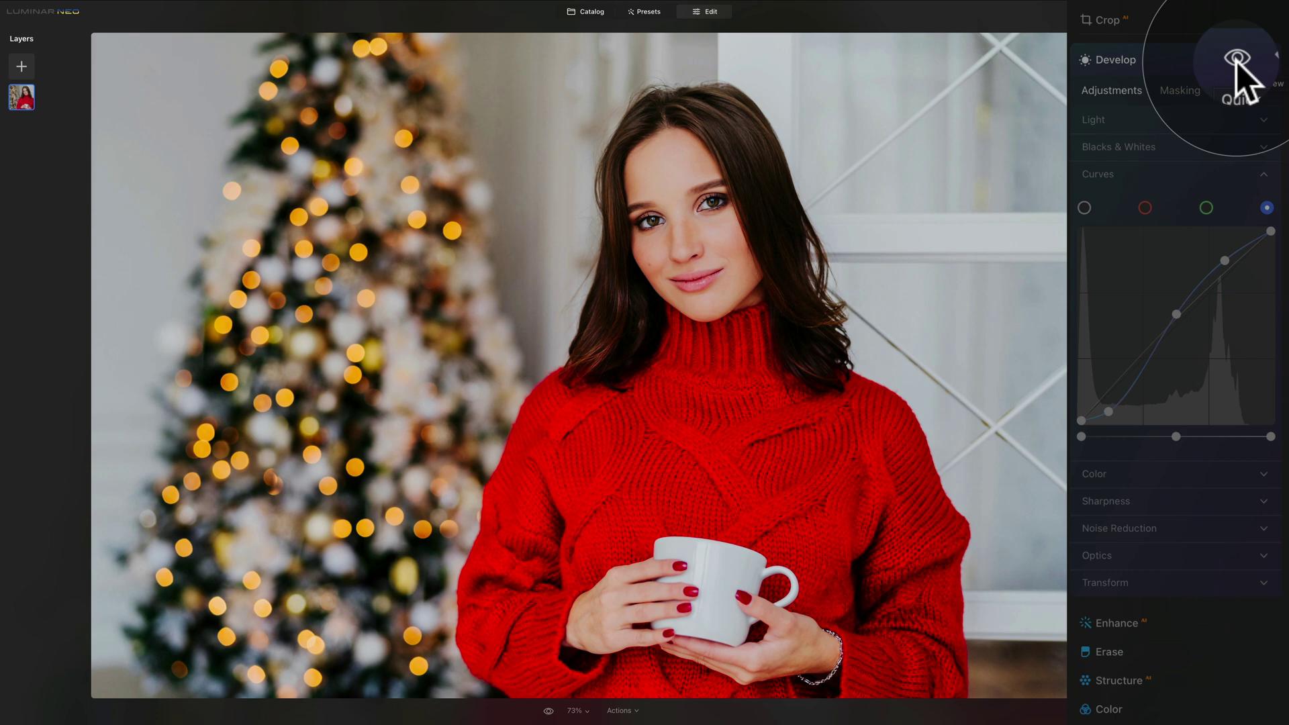
{"action": "left_click", "coordinate": [1236, 60]}
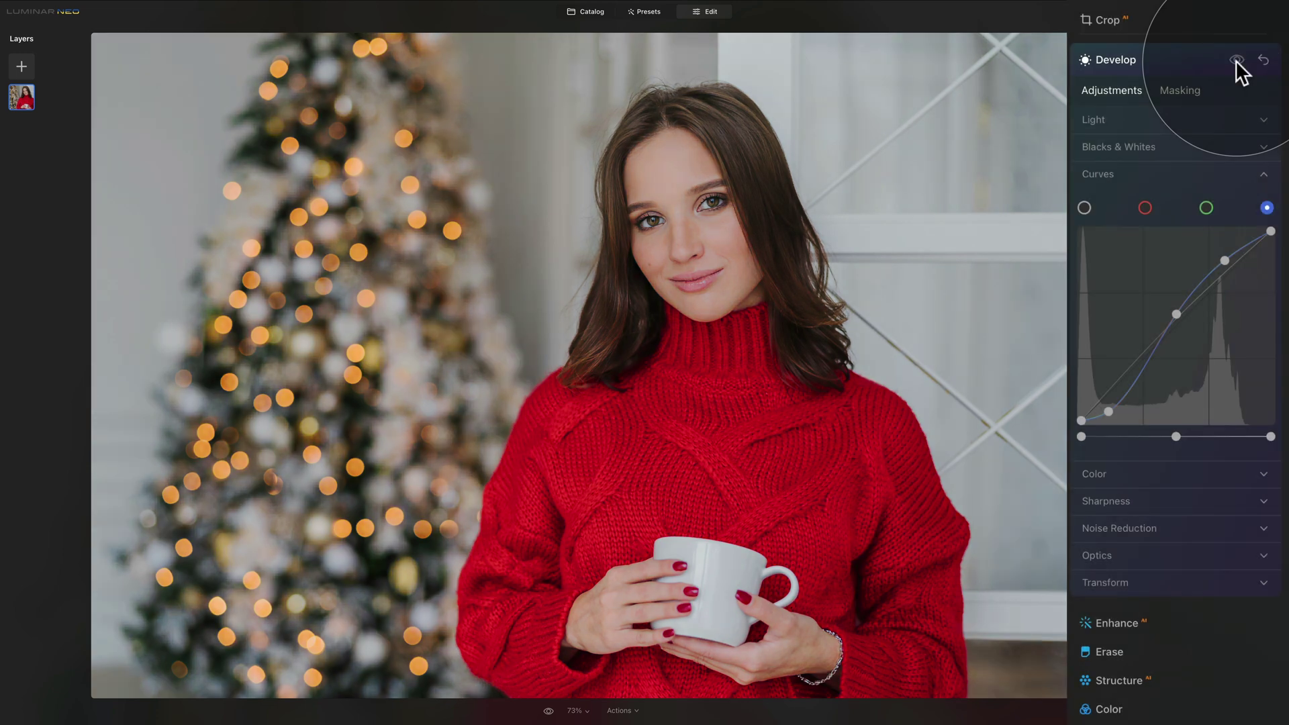
{"action": "left_click", "coordinate": [1235, 59]}
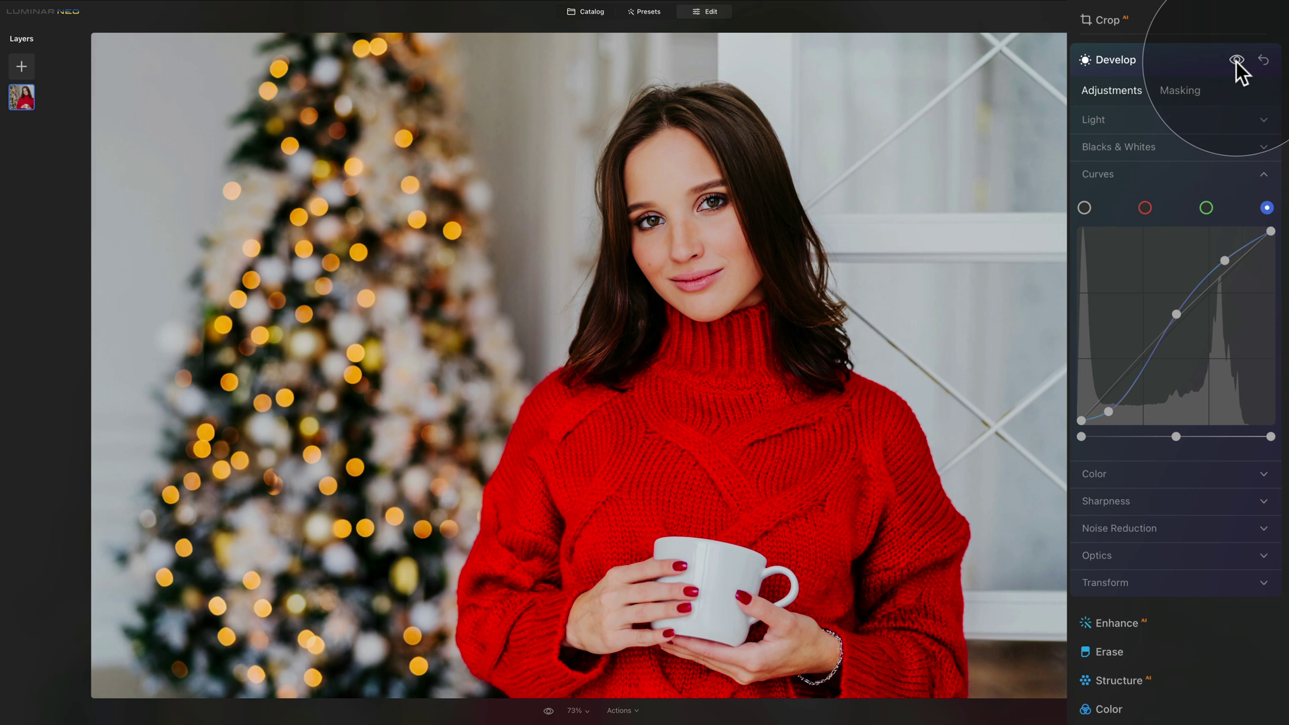
- Collapse the Develop tool, review its applied adjustments in the edit history and return to the tool list
{"action": "left_click", "coordinate": [1186, 58]}
{"action": "scroll", "coordinate": [1185, 59], "scroll_direction": "up", "scroll_amount": 1}
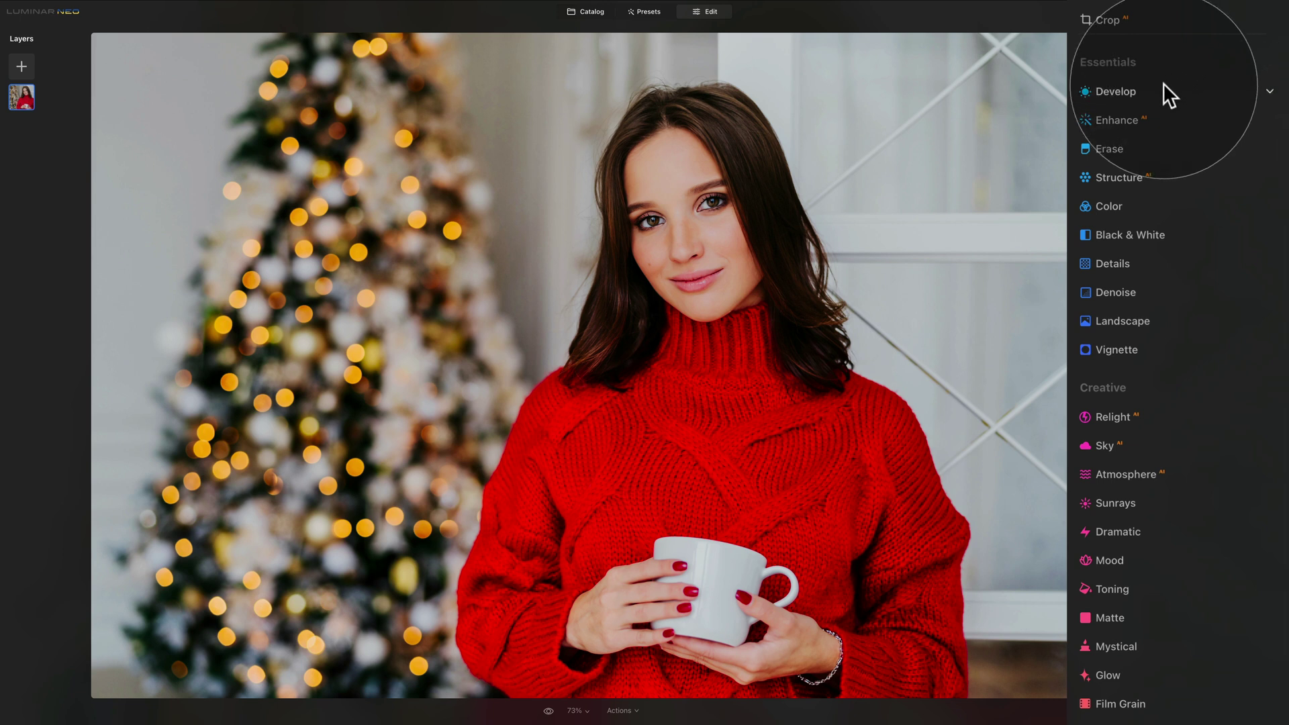
{"action": "scroll", "coordinate": [1163, 82], "scroll_direction": "up", "scroll_amount": 3}
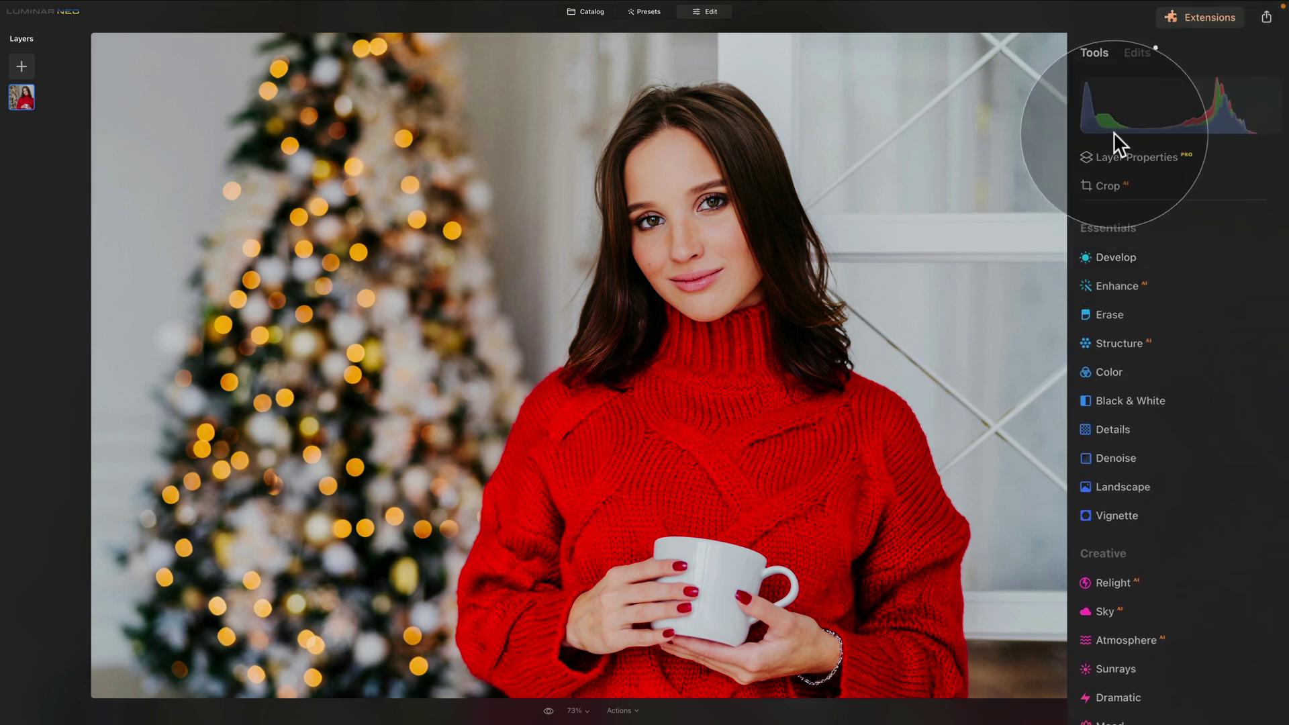
{"action": "left_click", "coordinate": [1130, 52]}
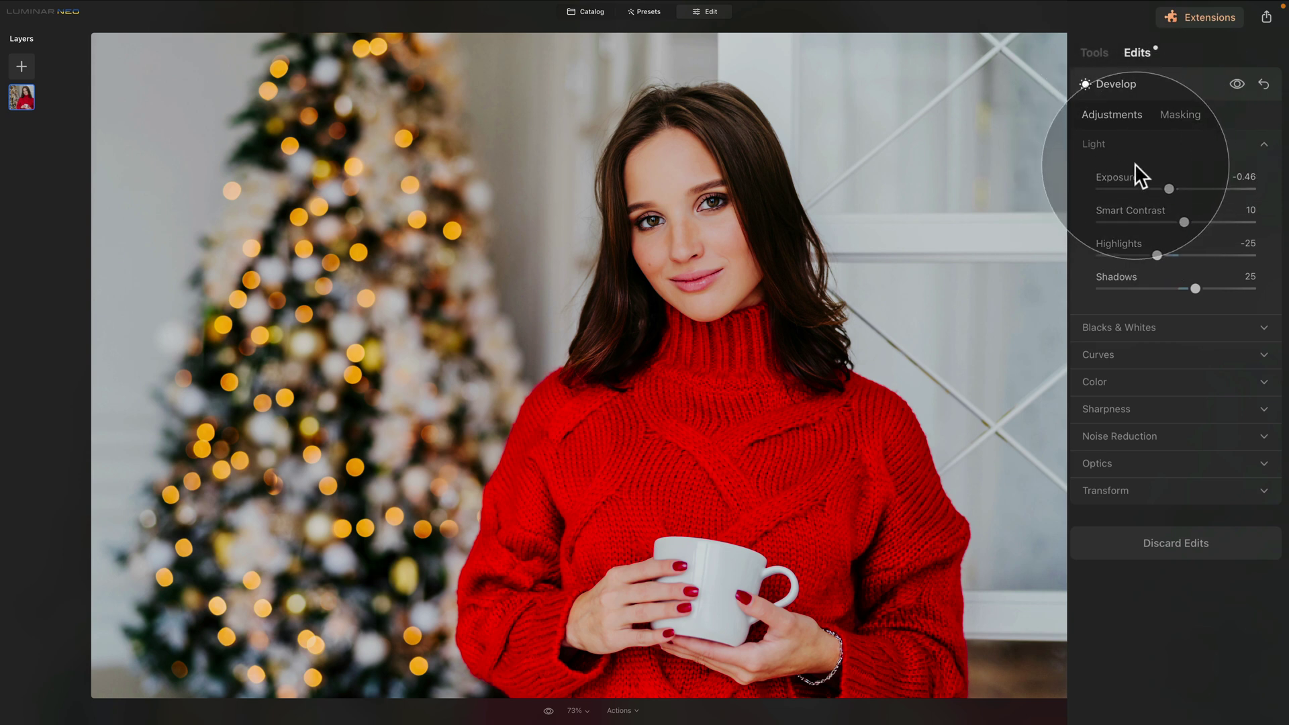
{"action": "left_click", "coordinate": [1101, 54]}
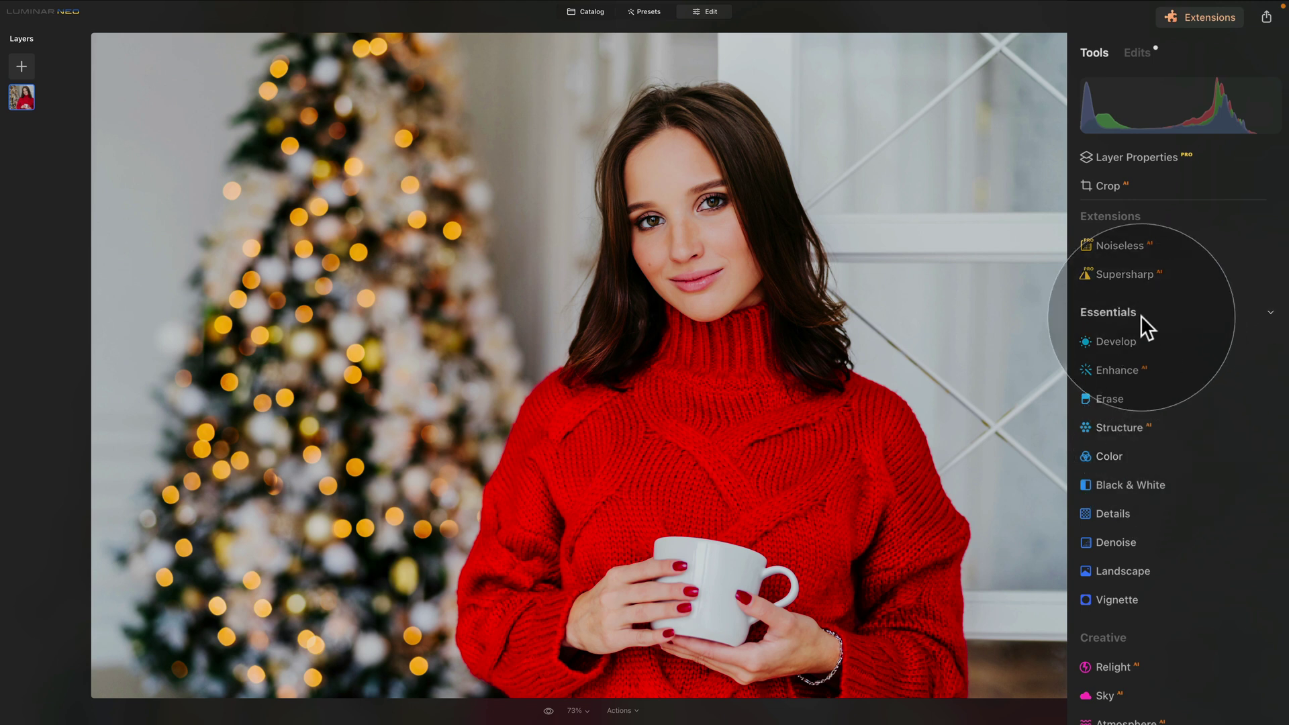
- Open the HSL settings of the Color tool and review the Hue, Saturation and Luminance modes, keeping Hue selected
{"action": "left_click", "coordinate": [1111, 456]}
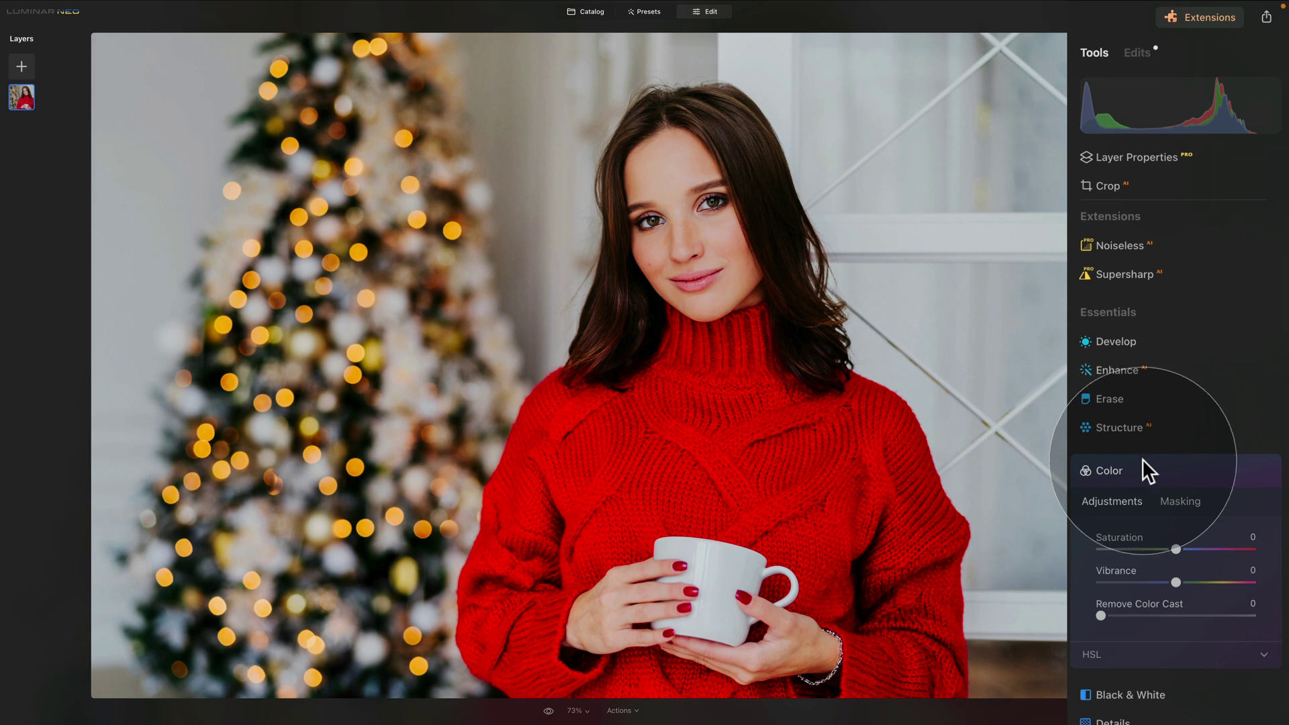
{"action": "left_click", "coordinate": [1118, 654]}
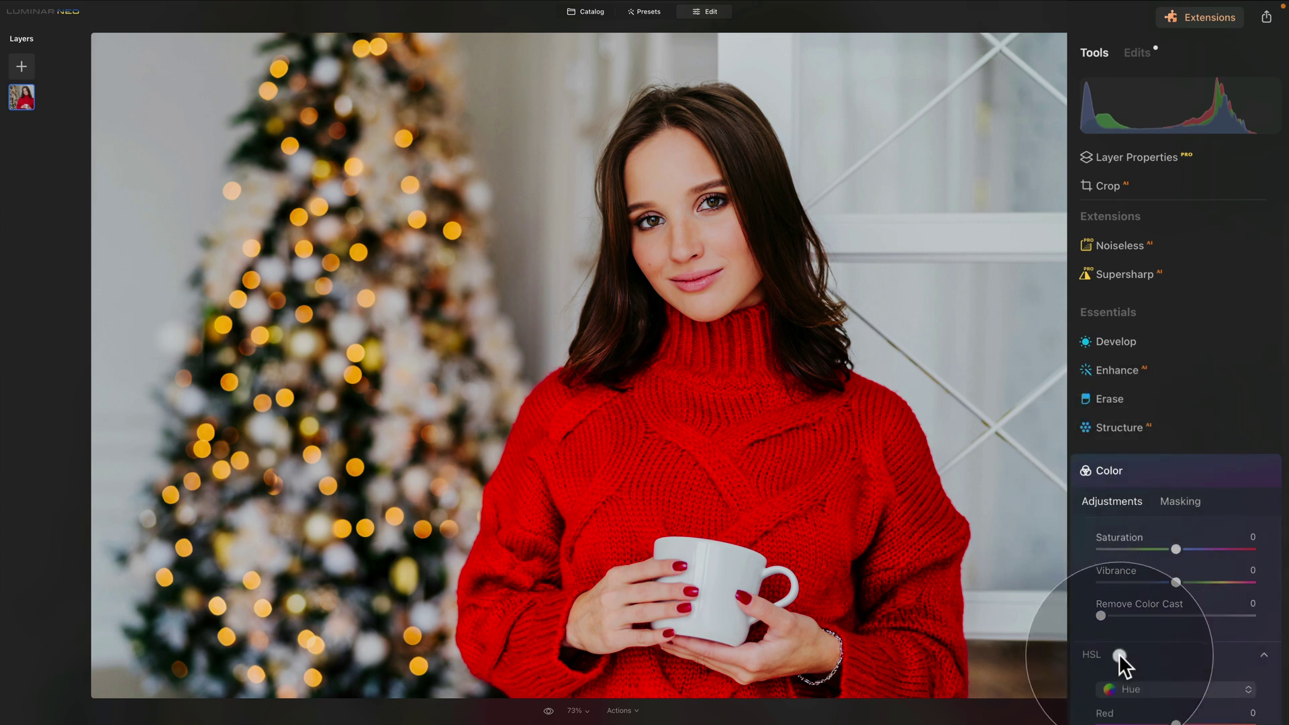
{"action": "scroll", "coordinate": [1149, 513], "scroll_direction": "down", "scroll_amount": 3}
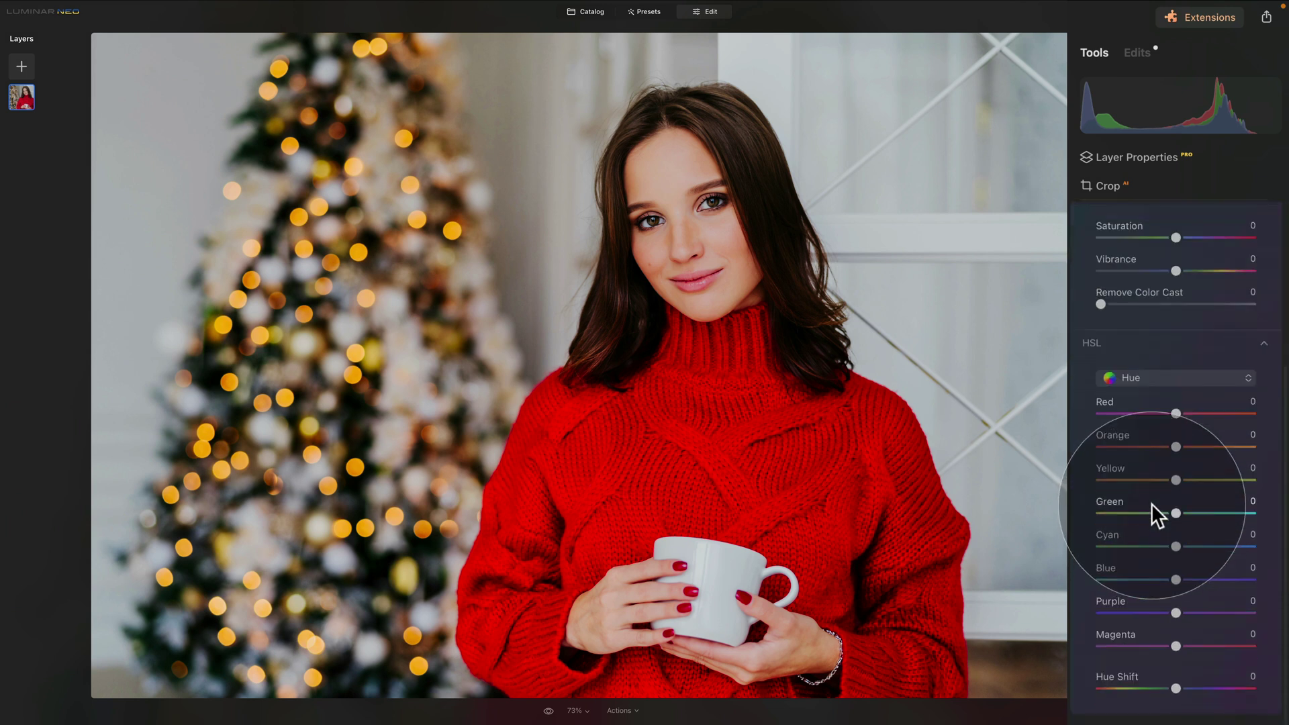
{"action": "scroll", "coordinate": [1149, 496], "scroll_direction": "down", "scroll_amount": 5}
{"action": "left_click", "coordinate": [1176, 194]}
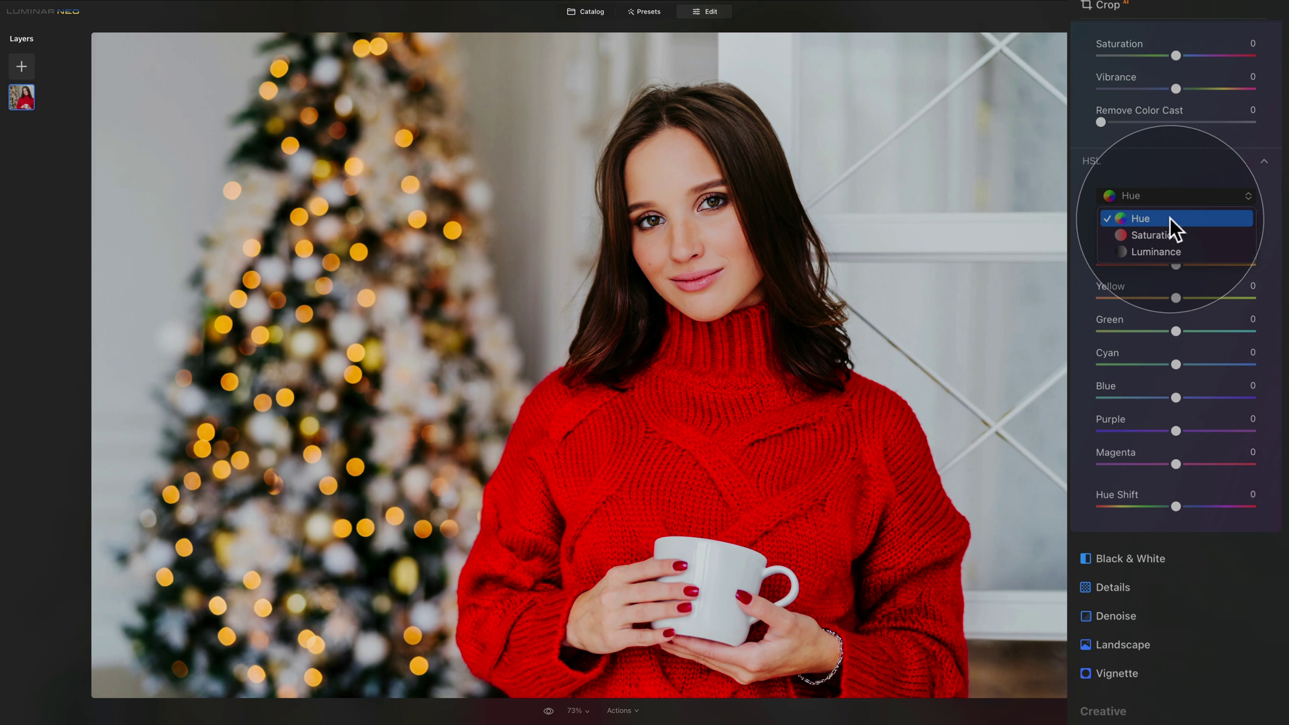
{"action": "left_click", "coordinate": [1169, 216]}
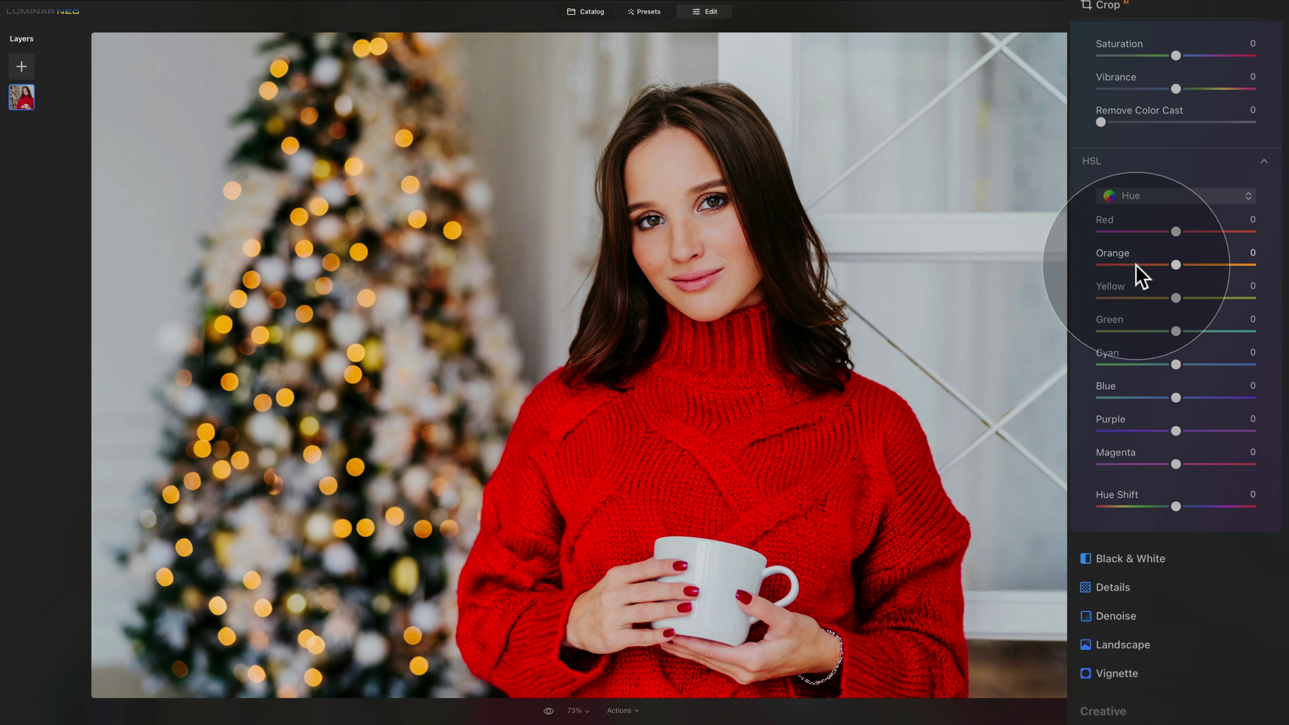
{"action": "left_click", "coordinate": [1161, 198]}
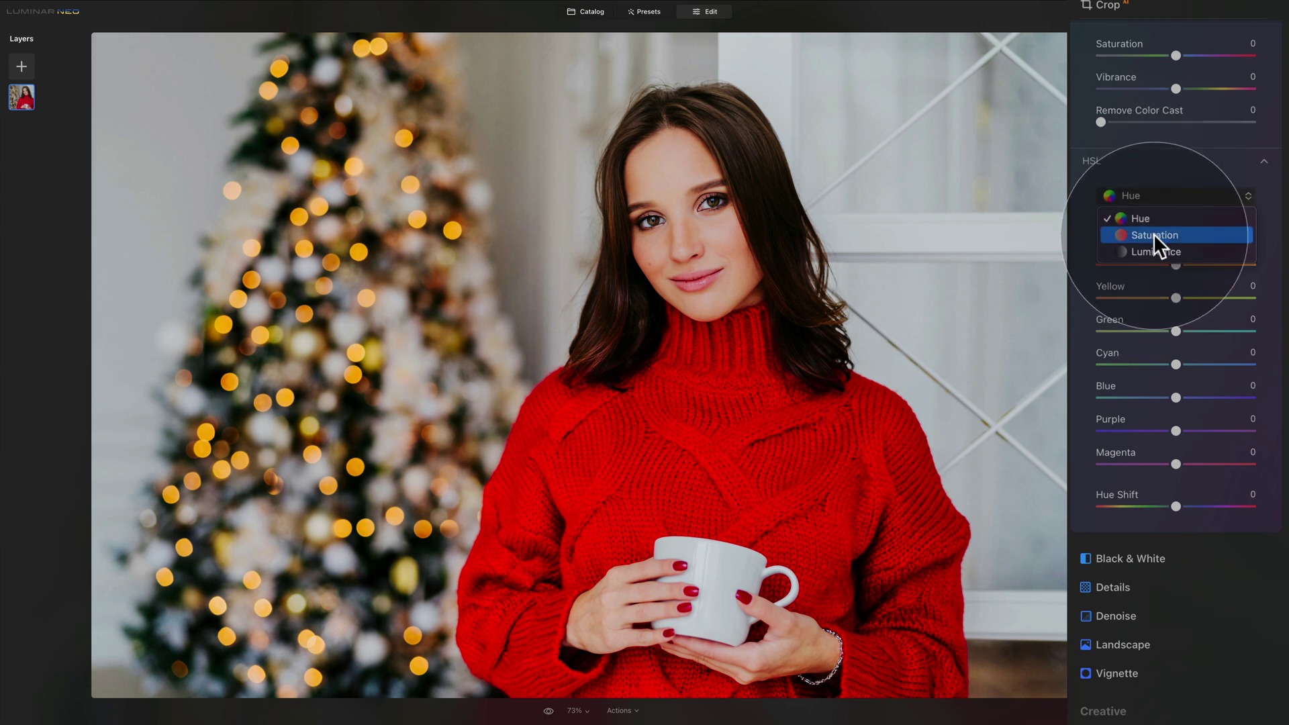
{"action": "left_click", "coordinate": [1155, 213]}
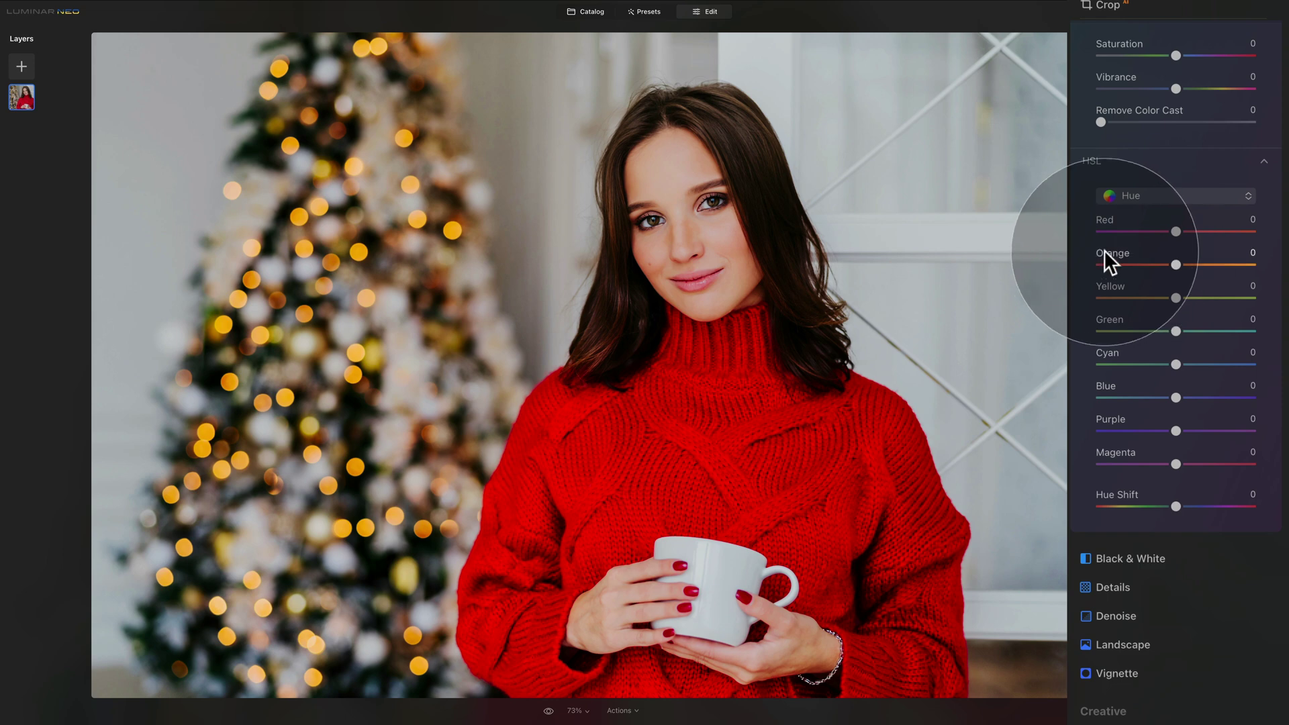
- Try an HSL hue shift of 85 on the reds and reset the red hue
{"action": "left_click_drag", "start_coordinate": [1175, 231], "coordinate": [1242, 262]}
{"action": "scroll", "coordinate": [1126, 233], "scroll_direction": "up", "scroll_amount": 2}
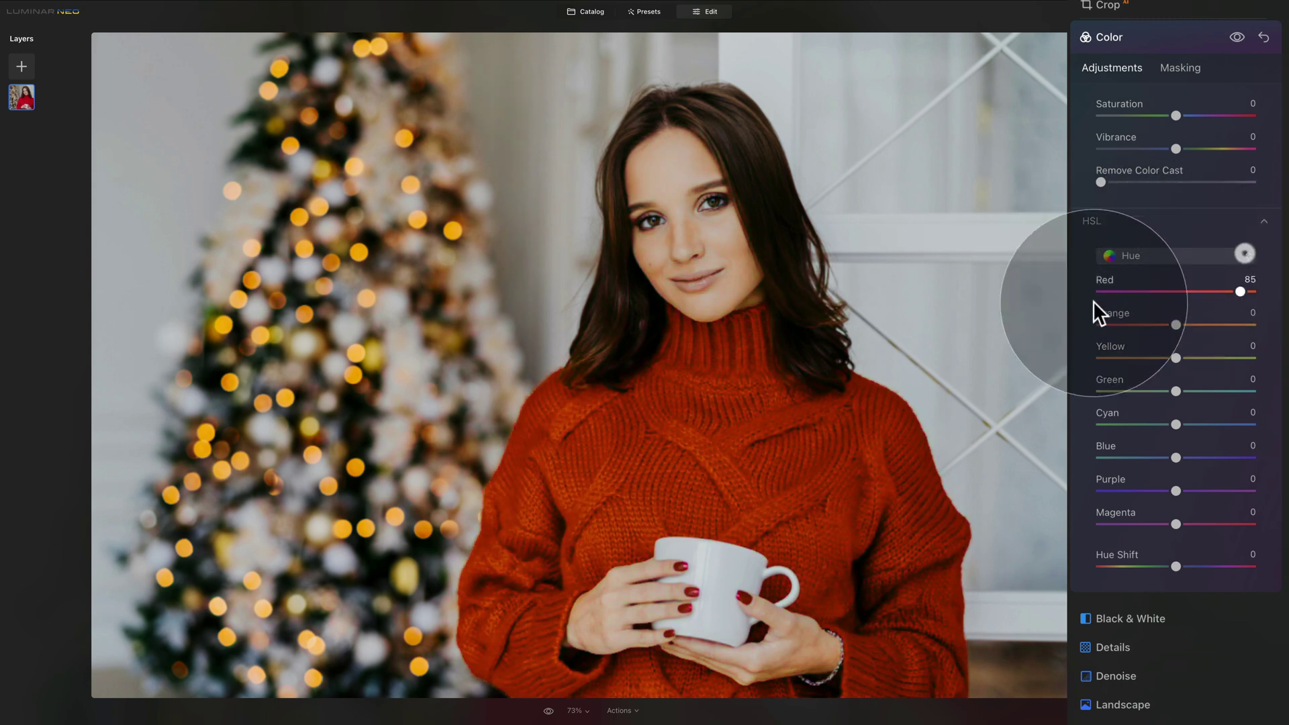
{"action": "double_click", "coordinate": [1110, 277]}
{"action": "scroll", "coordinate": [1171, 307], "scroll_direction": "down", "scroll_amount": 1}
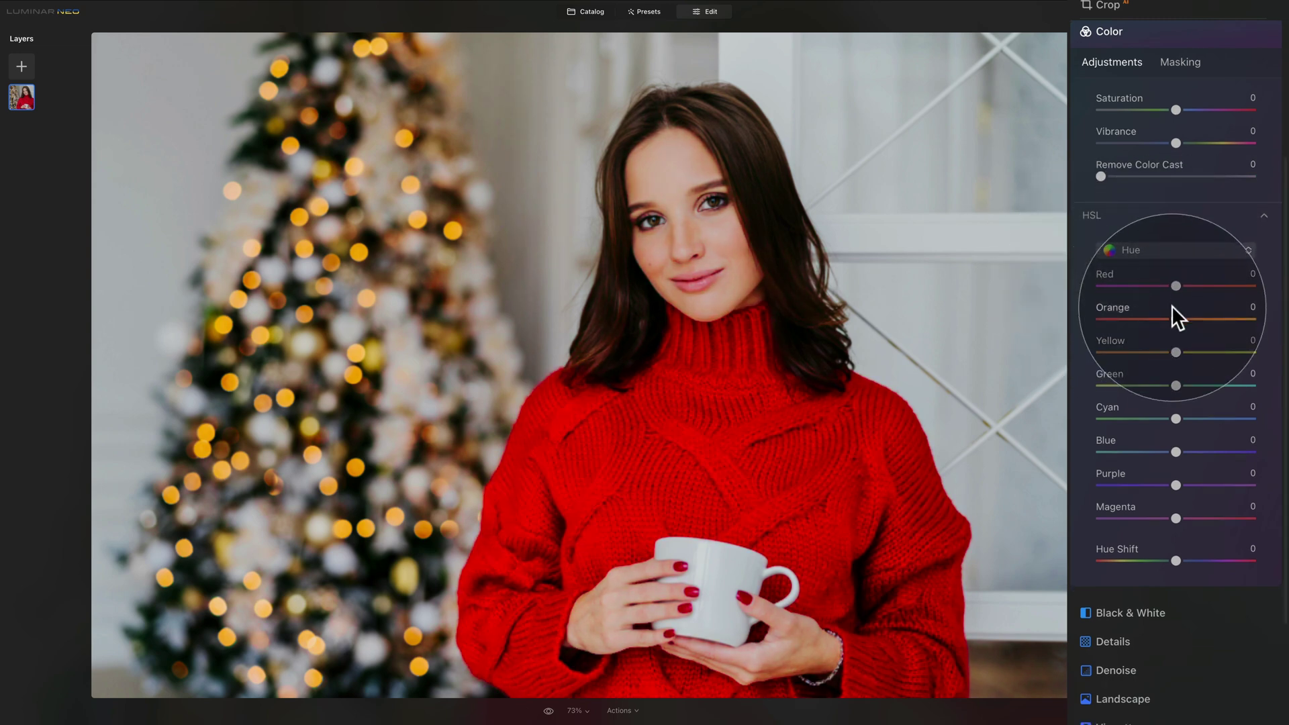
- Set the HSL hue values to red 12, orange -11, yellow -15 and green -2
{"action": "left_click_drag", "start_coordinate": [1176, 286], "coordinate": [1186, 286]}
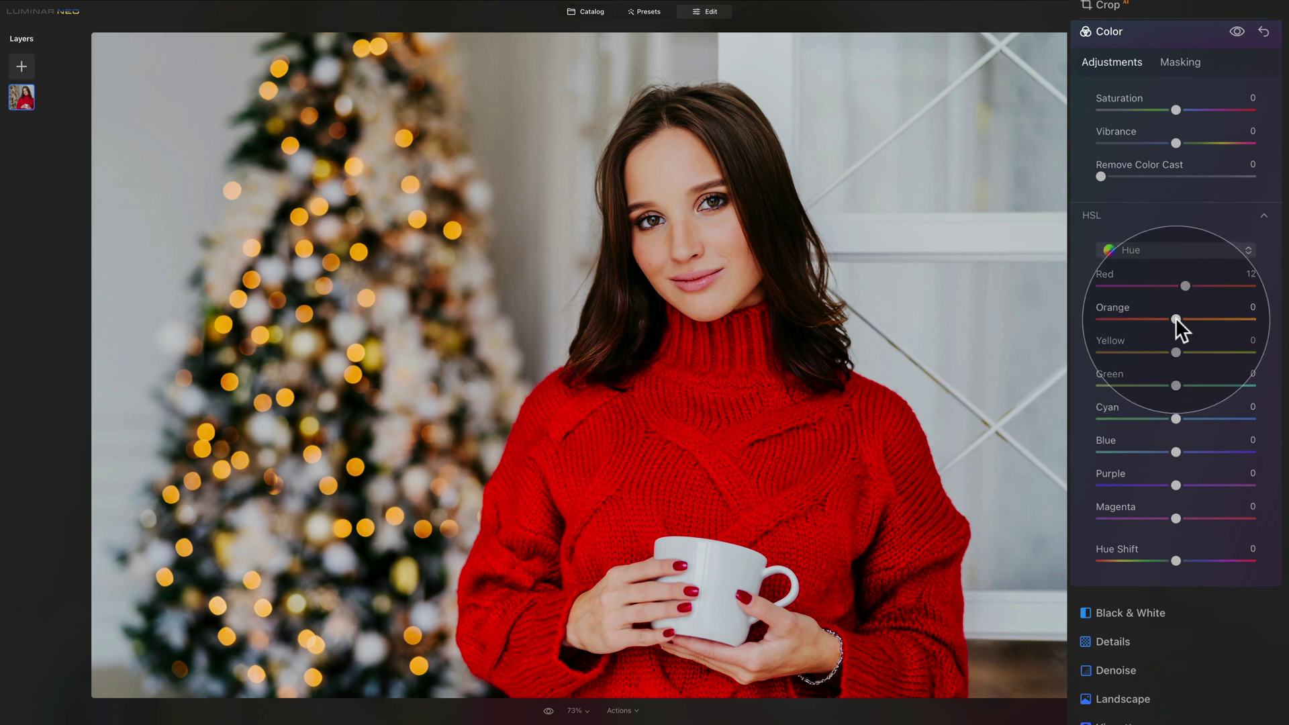
{"action": "left_click_drag", "start_coordinate": [1177, 317], "coordinate": [1168, 316]}
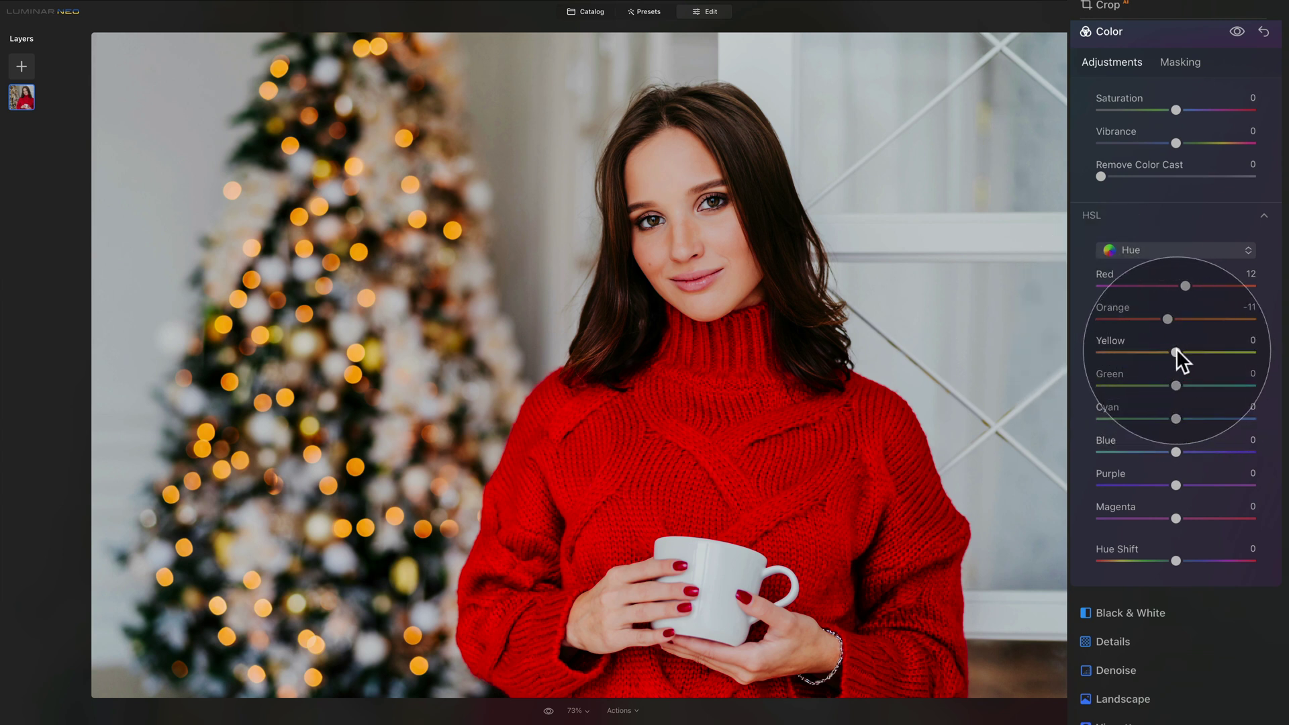
{"action": "left_click_drag", "start_coordinate": [1176, 348], "coordinate": [1164, 349]}
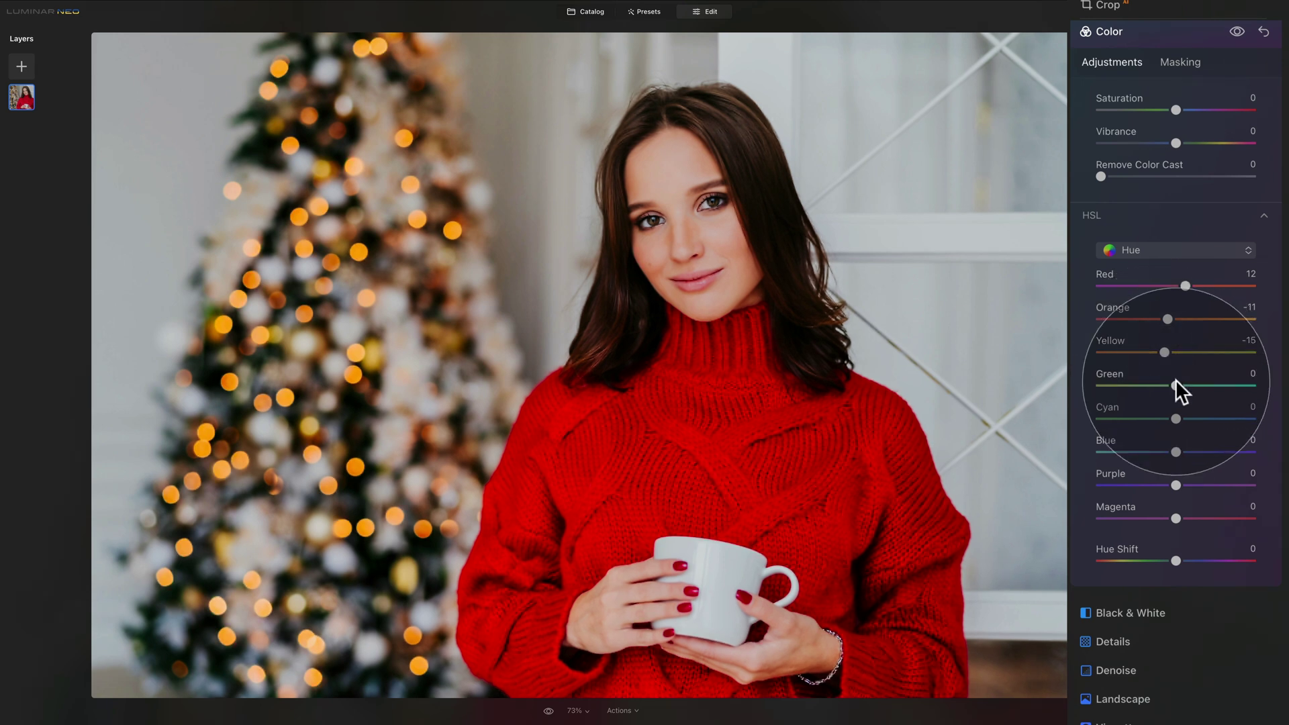
{"action": "left_click_drag", "start_coordinate": [1175, 382], "coordinate": [1172, 381]}
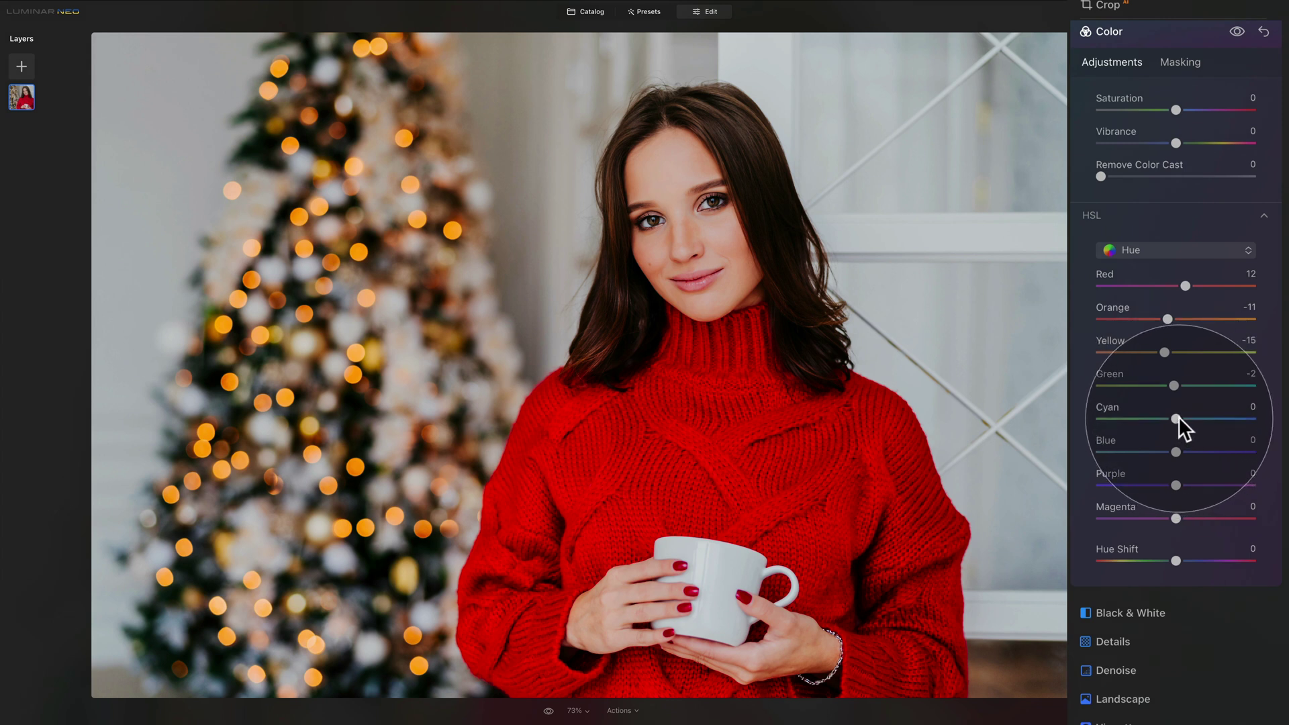
- Set the HSL hue values to cyan 10, blue 20, purple 30 and magenta 15
{"action": "left_click_drag", "start_coordinate": [1178, 418], "coordinate": [1185, 418]}
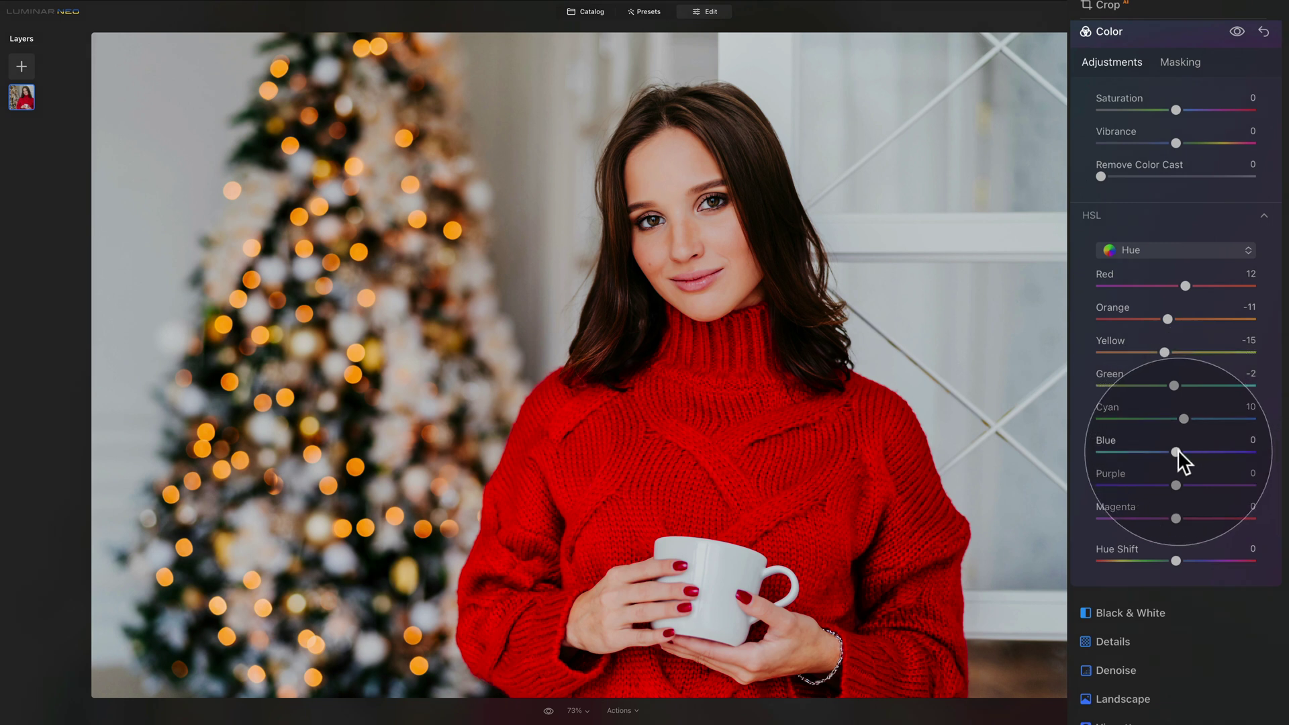
{"action": "left_click_drag", "start_coordinate": [1177, 449], "coordinate": [1192, 447]}
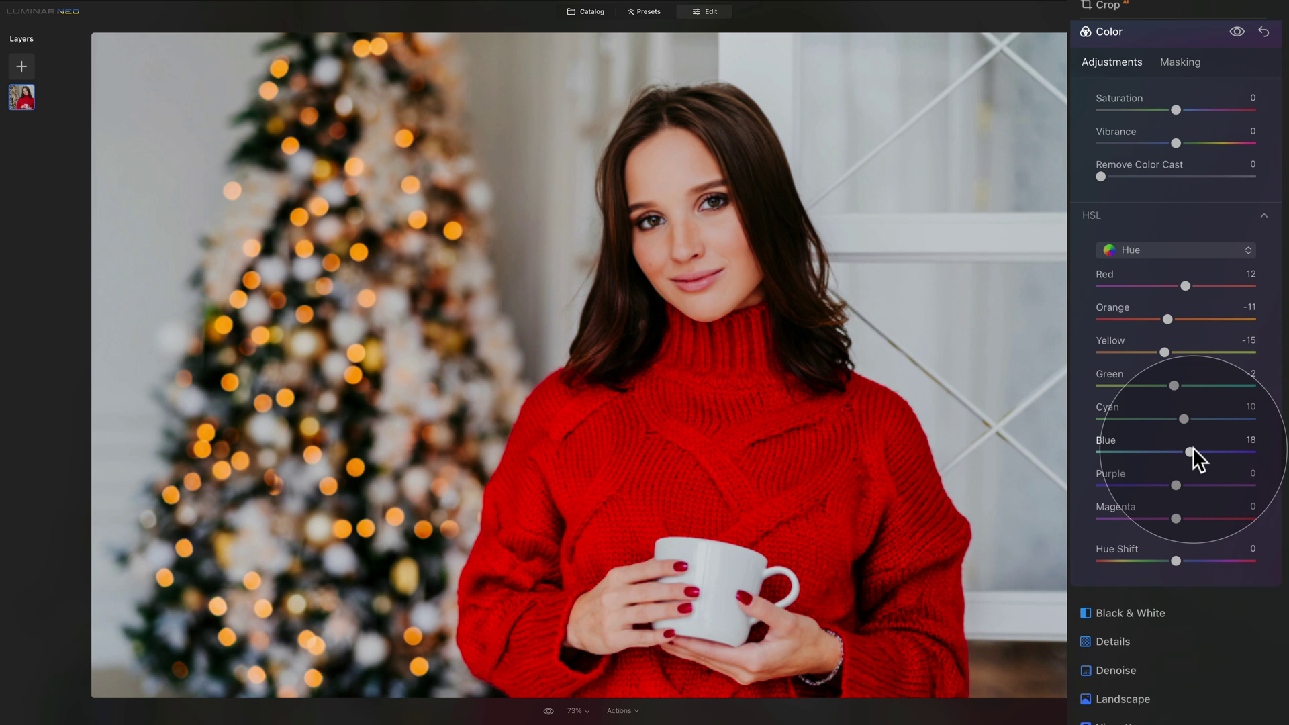
{"action": "left_click_drag", "start_coordinate": [1191, 445], "coordinate": [1193, 447]}
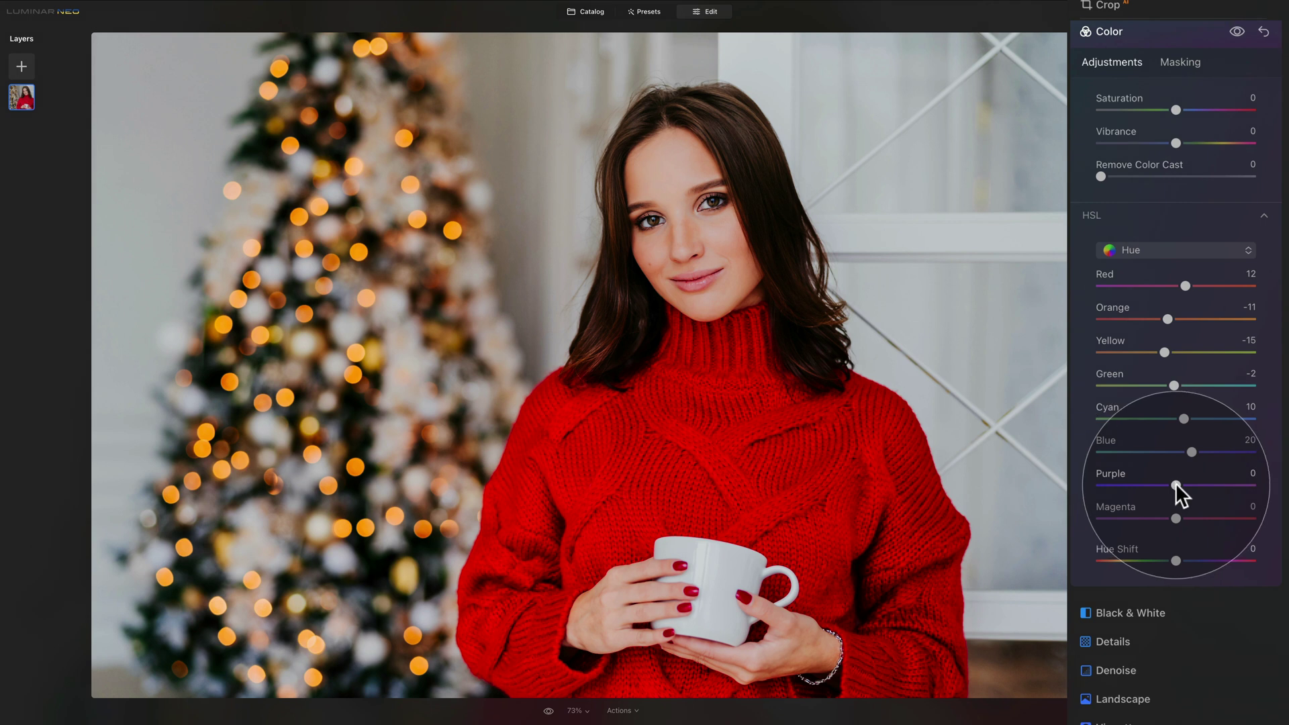
{"action": "left_click_drag", "start_coordinate": [1174, 483], "coordinate": [1189, 484]}
{"action": "left_click_drag", "start_coordinate": [1193, 482], "coordinate": [1201, 482]}
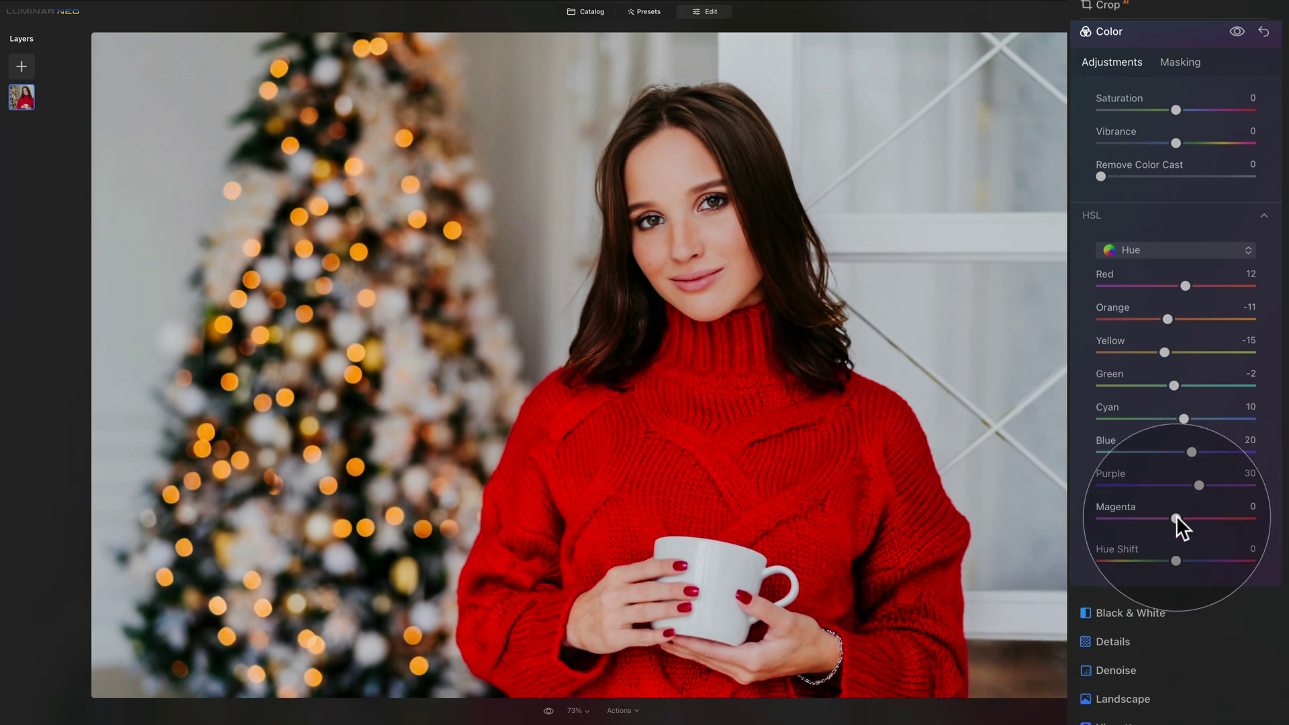
{"action": "left_click_drag", "start_coordinate": [1175, 515], "coordinate": [1188, 514]}
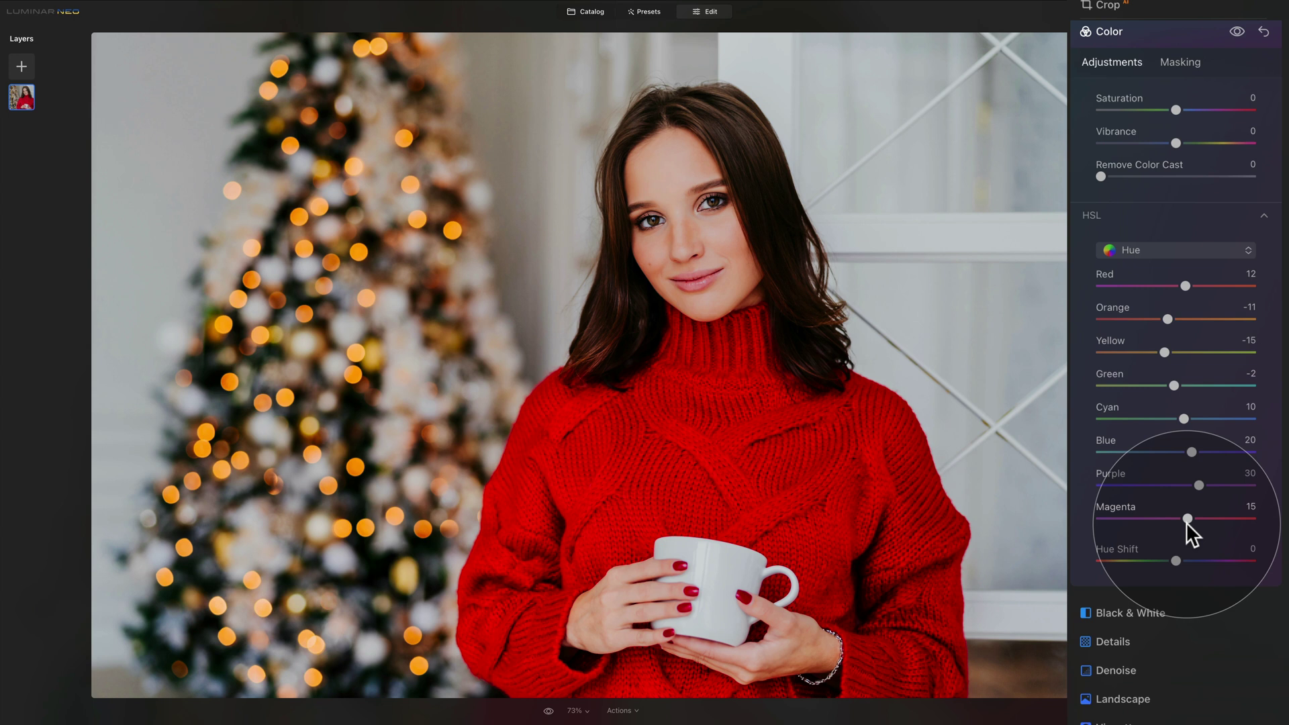
- Switch HSL to Saturation and set red to -10, yellow to -7 and green to -10
{"action": "left_click", "coordinate": [1173, 247]}
{"action": "left_click", "coordinate": [1173, 284]}
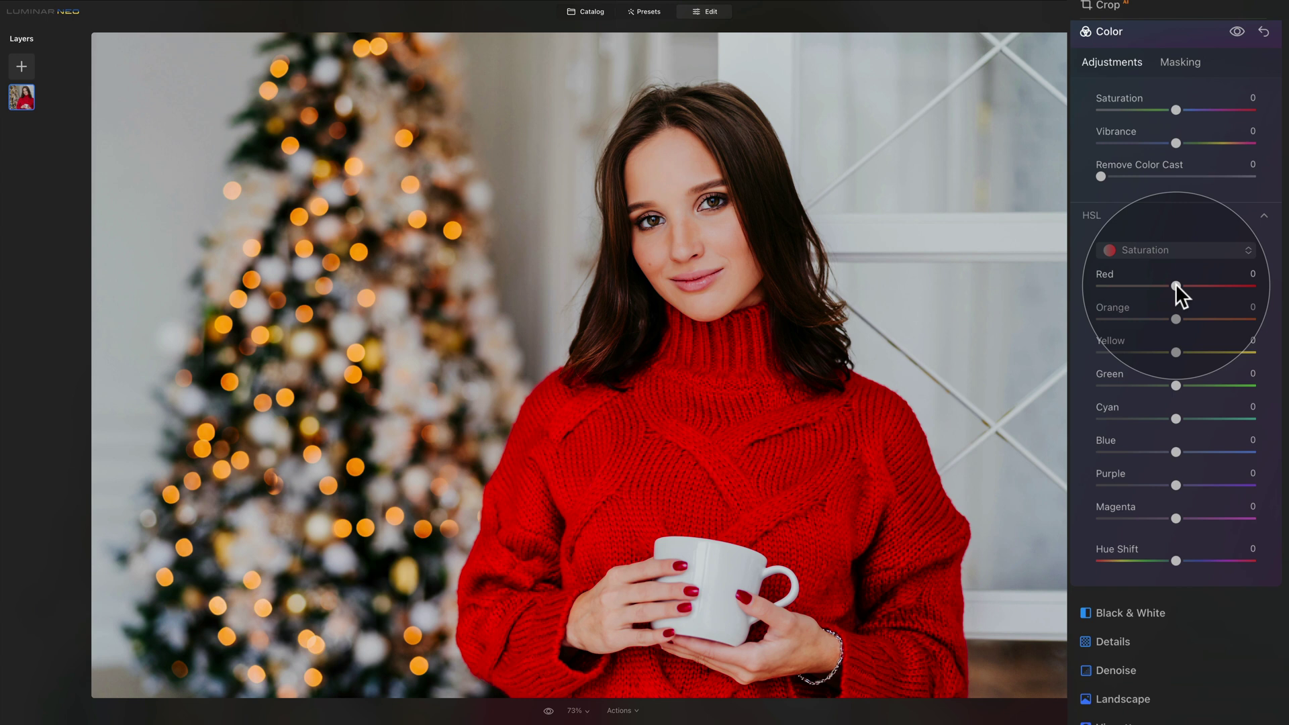
{"action": "left_click_drag", "start_coordinate": [1175, 284], "coordinate": [1167, 286]}
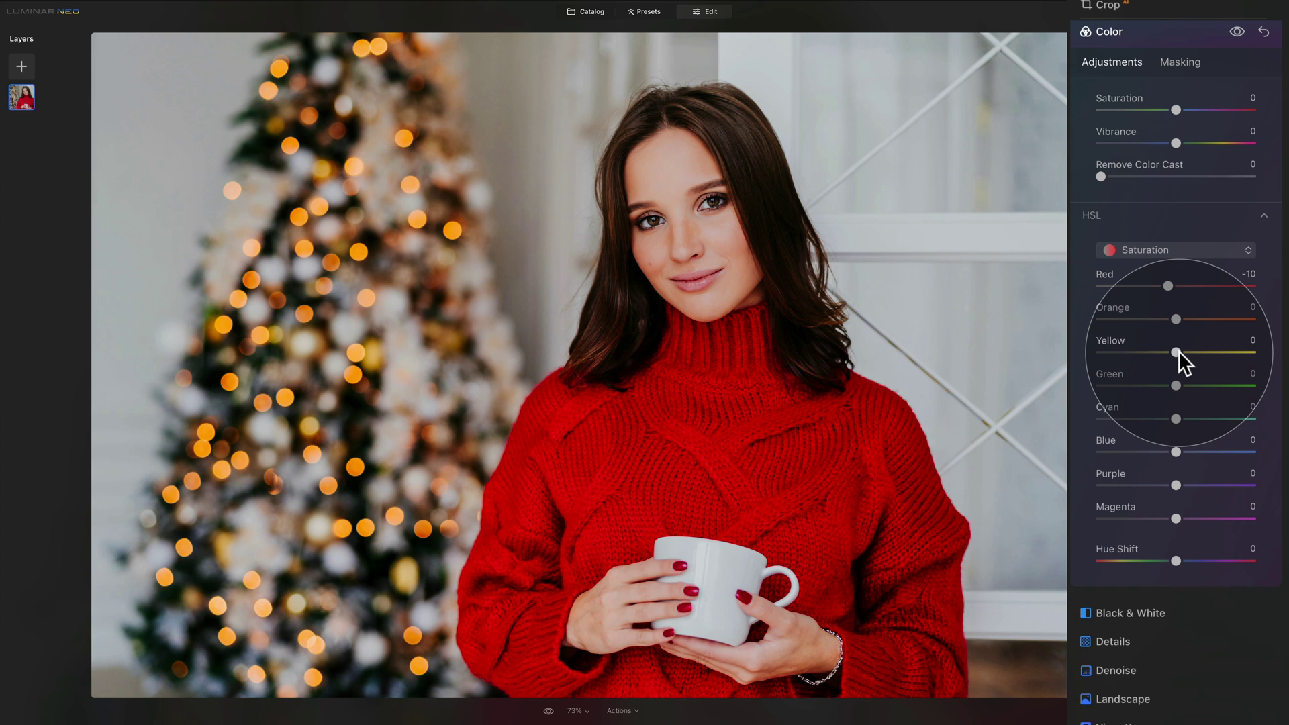
{"action": "left_click_drag", "start_coordinate": [1178, 349], "coordinate": [1171, 350]}
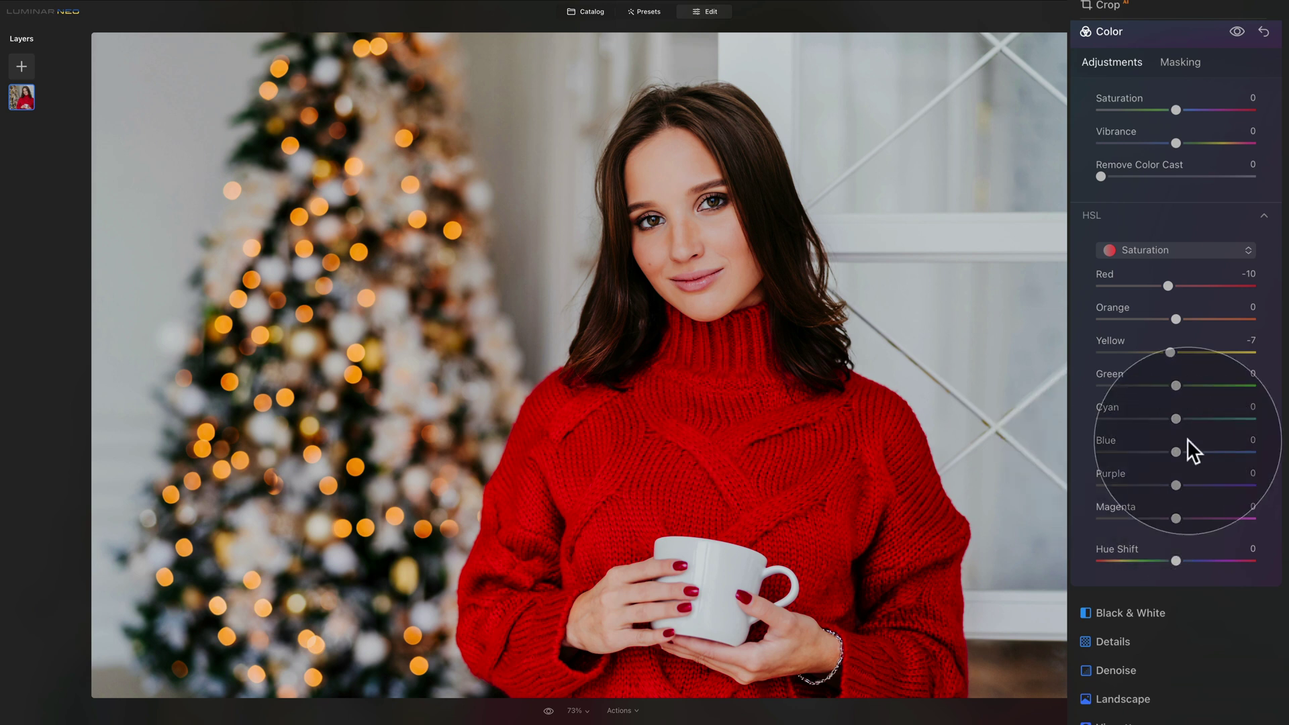
{"action": "left_click_drag", "start_coordinate": [1178, 384], "coordinate": [1163, 387]}
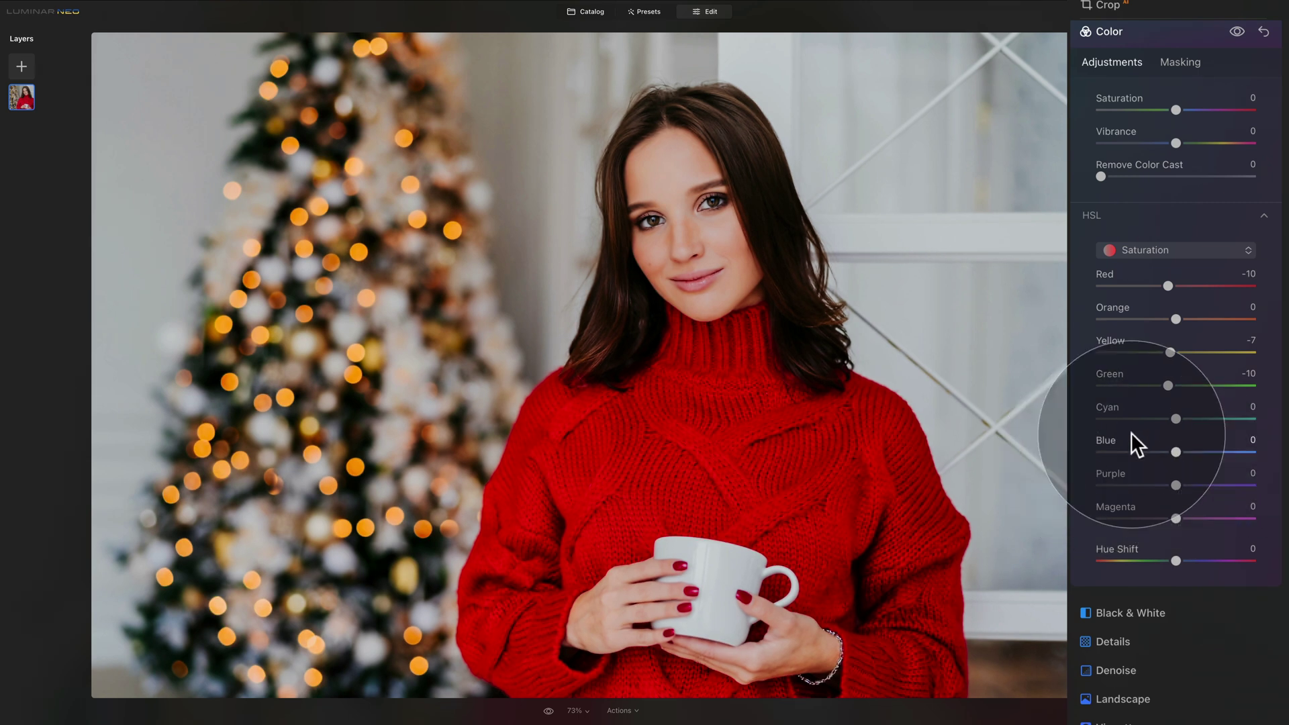
- Switch HSL to Luminance and set red to -10, orange to -15, yellow to -5 and green to -25
{"action": "left_click", "coordinate": [1179, 250]}
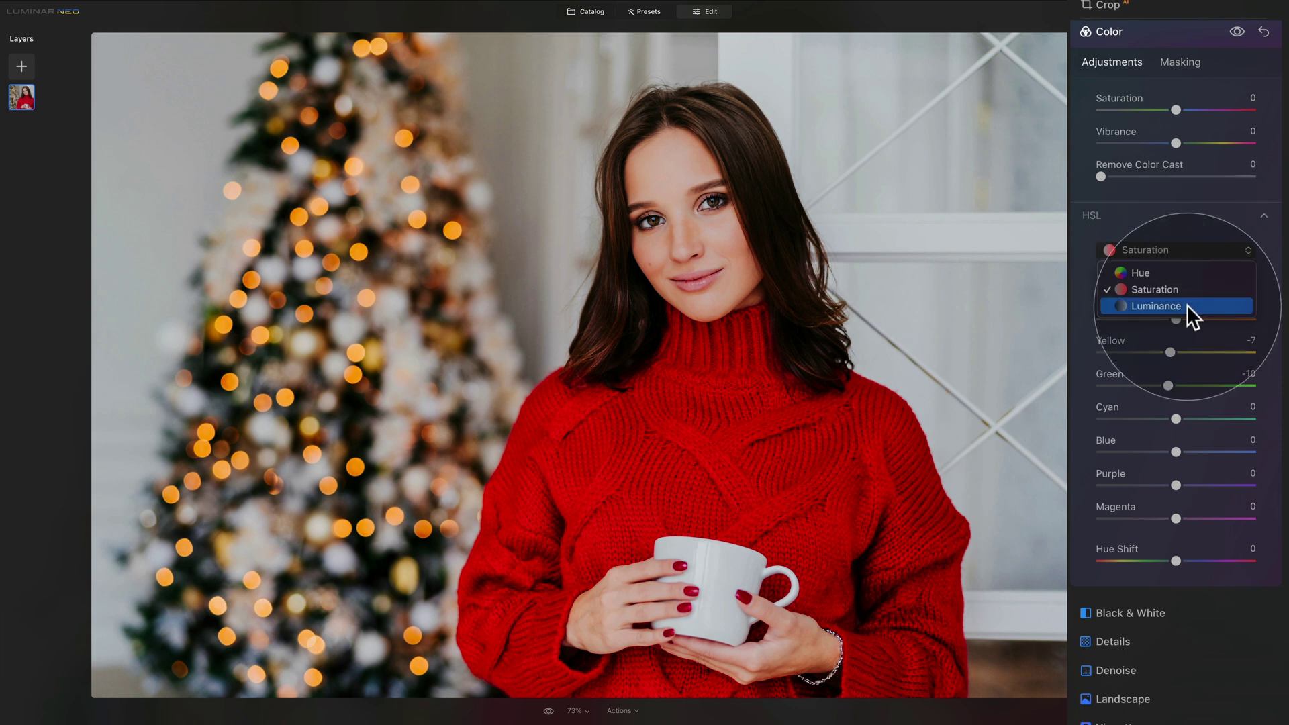
{"action": "left_click", "coordinate": [1194, 219]}
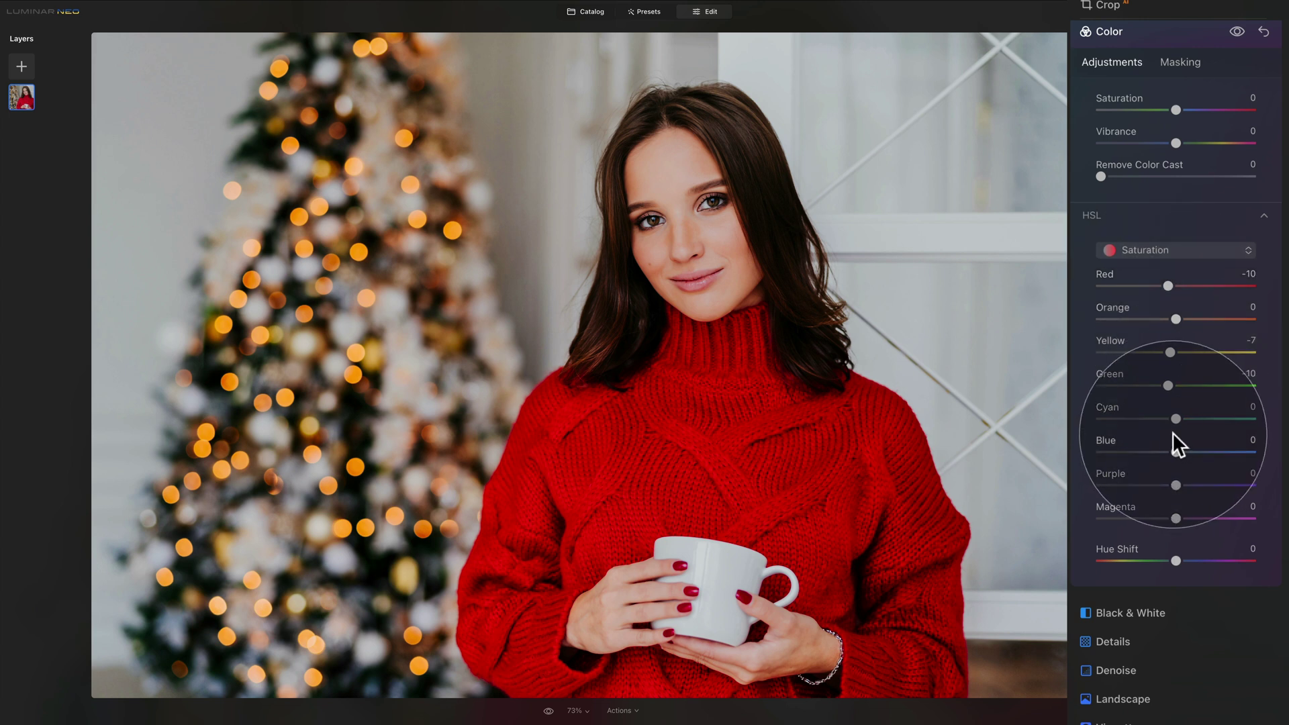
{"action": "left_click", "coordinate": [1175, 250]}
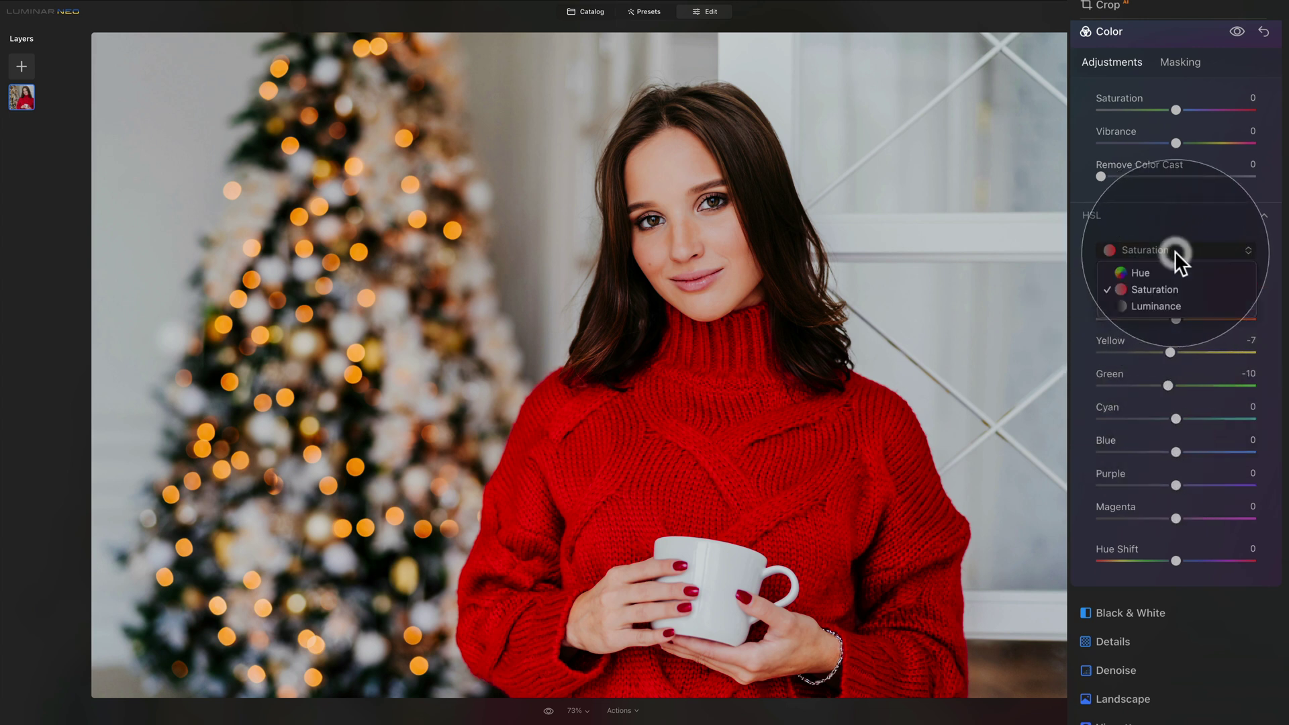
{"action": "left_click", "coordinate": [1169, 306]}
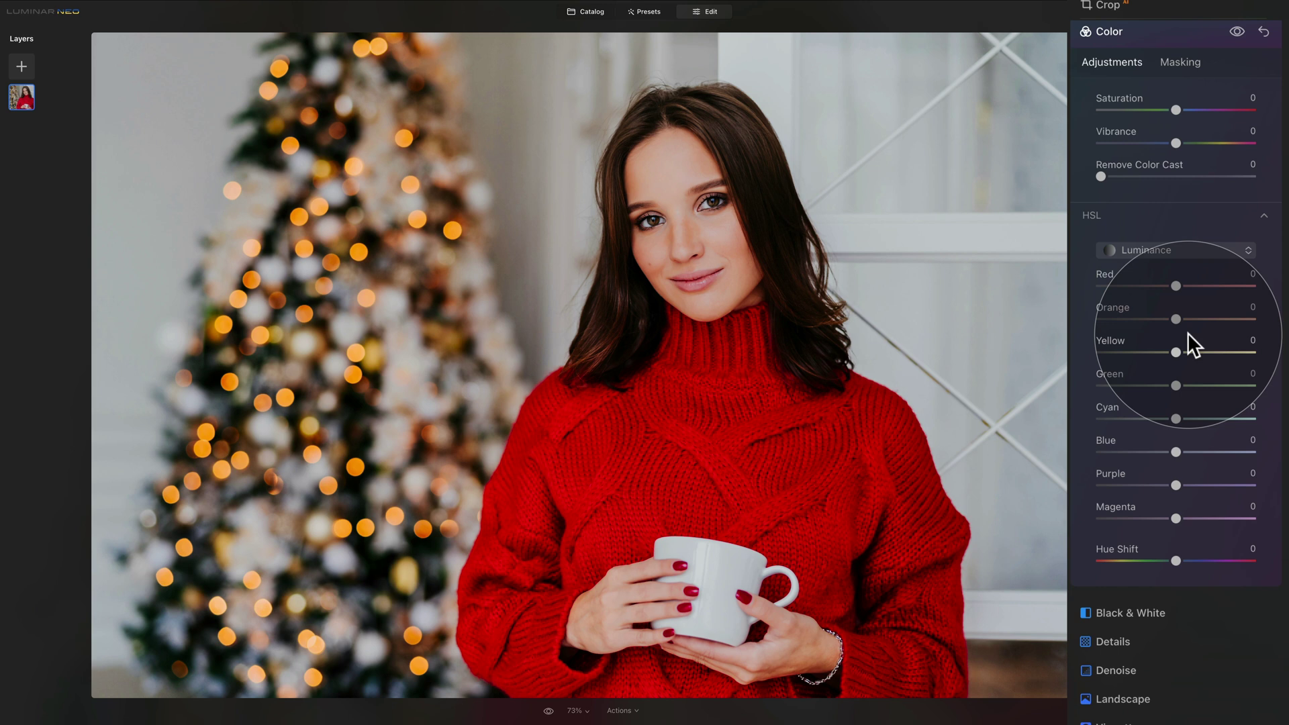
{"action": "left_click_drag", "start_coordinate": [1177, 282], "coordinate": [1169, 281]}
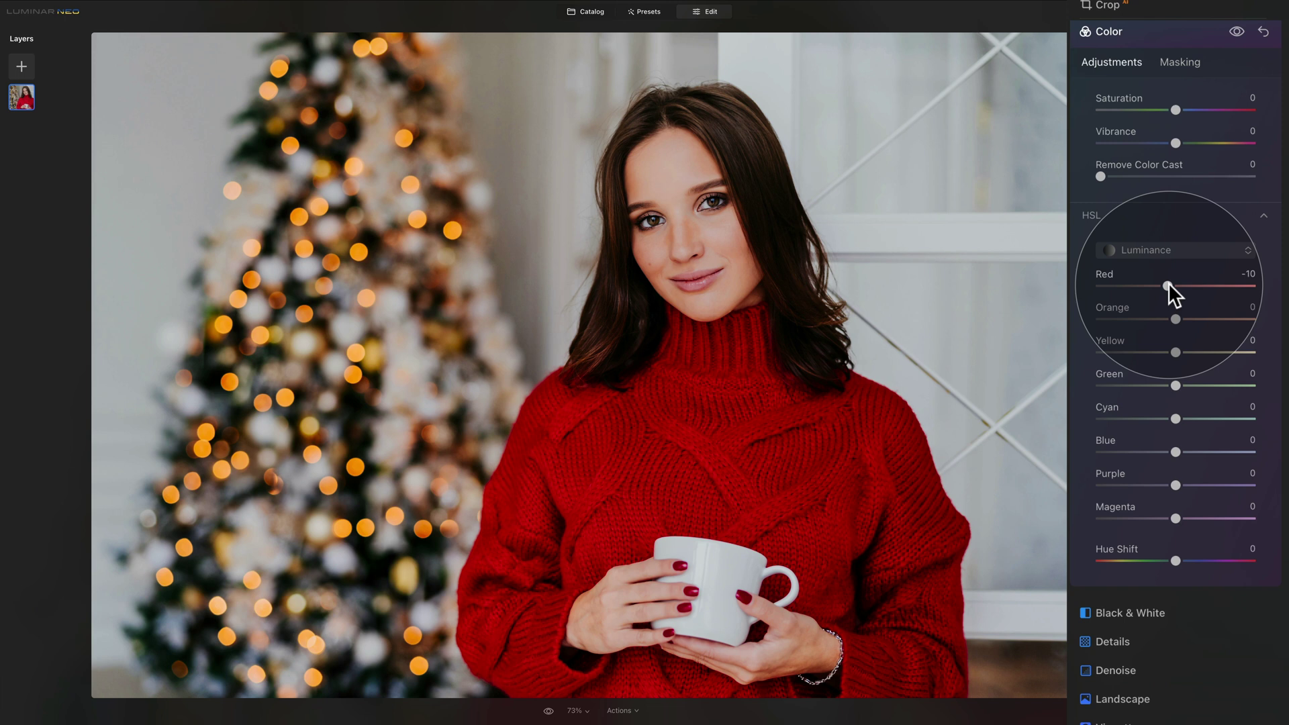
{"action": "left_click_drag", "start_coordinate": [1178, 318], "coordinate": [1166, 317]}
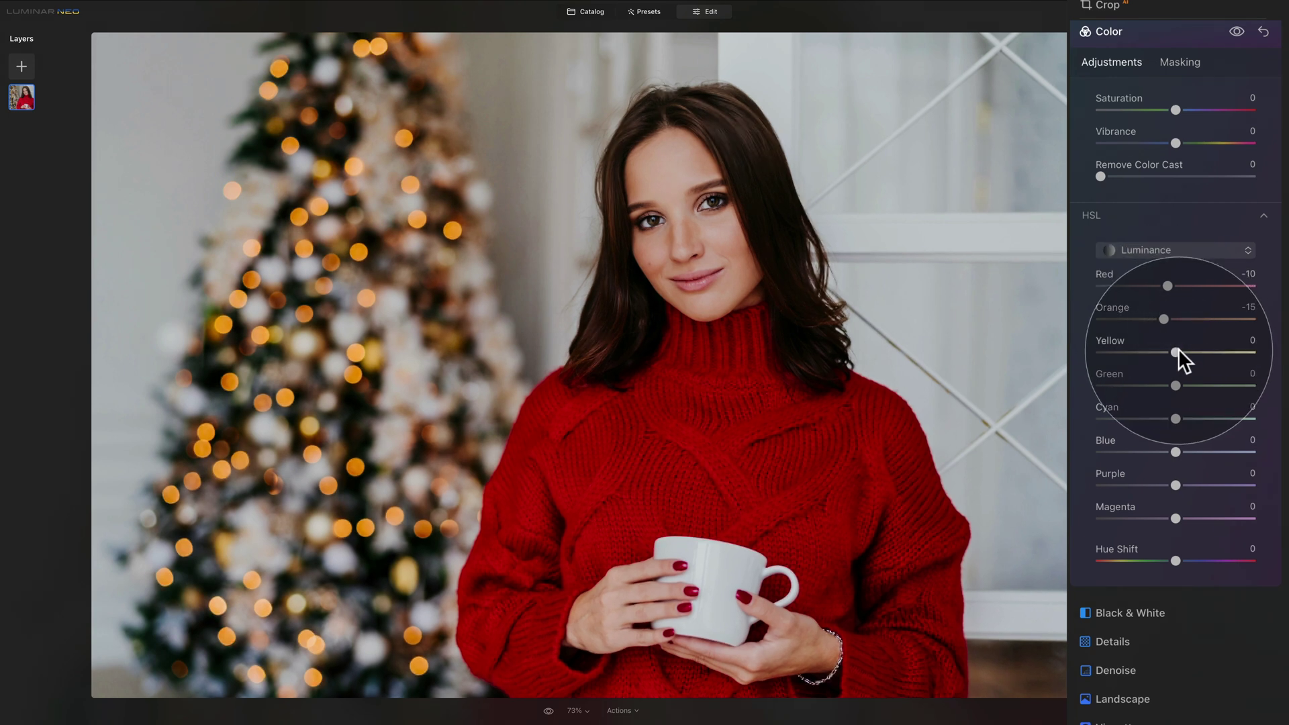
{"action": "left_click_drag", "start_coordinate": [1178, 349], "coordinate": [1172, 348]}
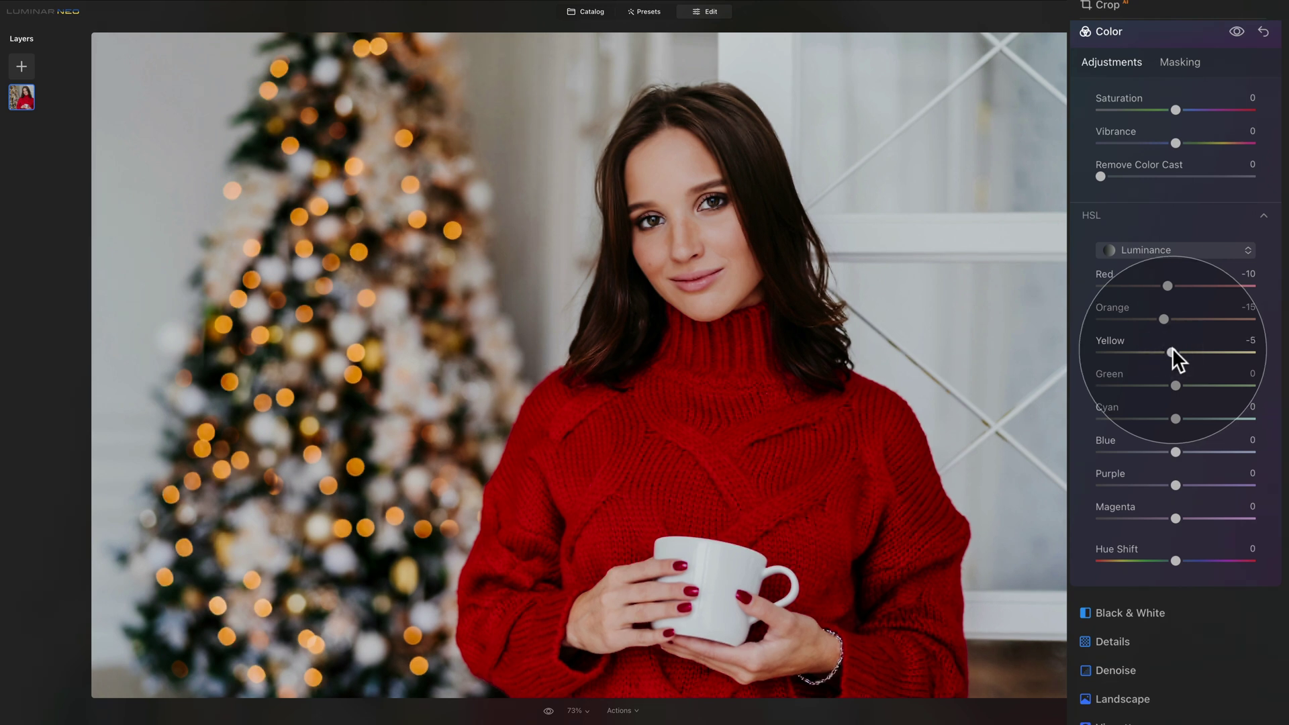
{"action": "left_click_drag", "start_coordinate": [1176, 384], "coordinate": [1157, 381]}
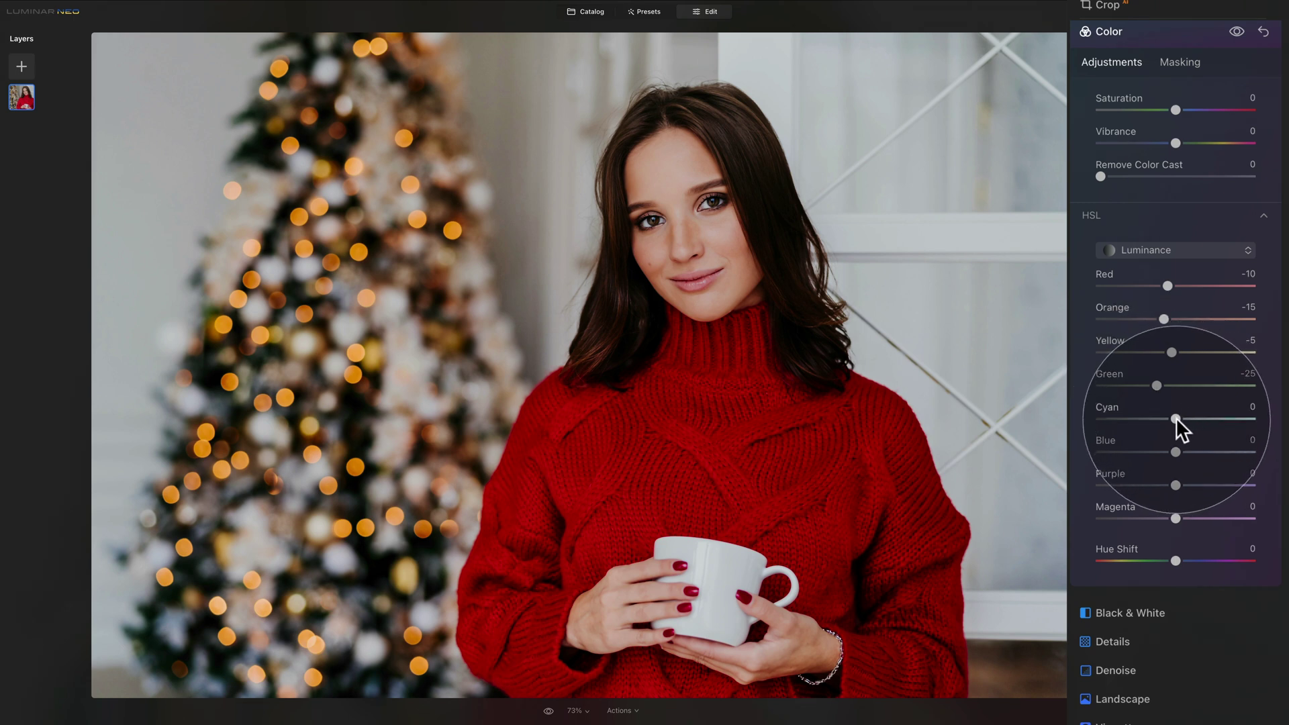
- Set the HSL luminance to cyan -15, blue -25, purple -5 and magenta 15, and lower red to -15
{"action": "left_click_drag", "start_coordinate": [1173, 416], "coordinate": [1152, 446]}
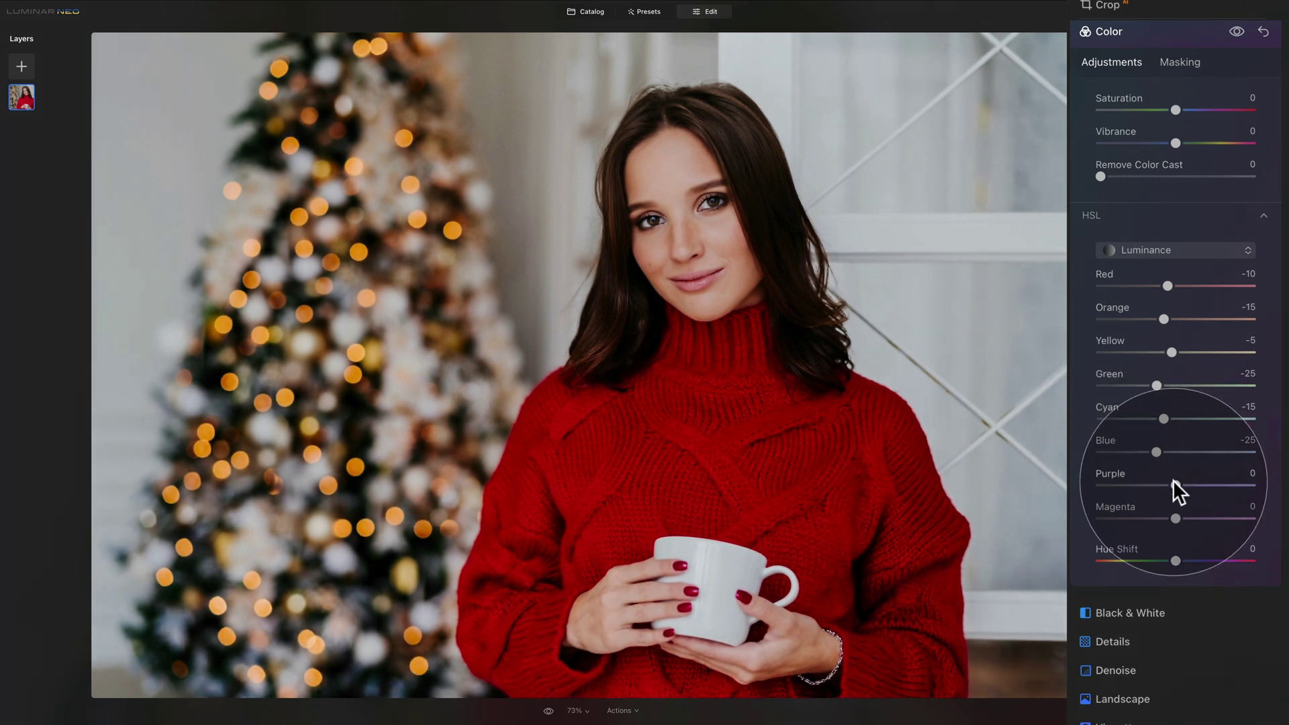
{"action": "left_click_drag", "start_coordinate": [1174, 482], "coordinate": [1167, 482]}
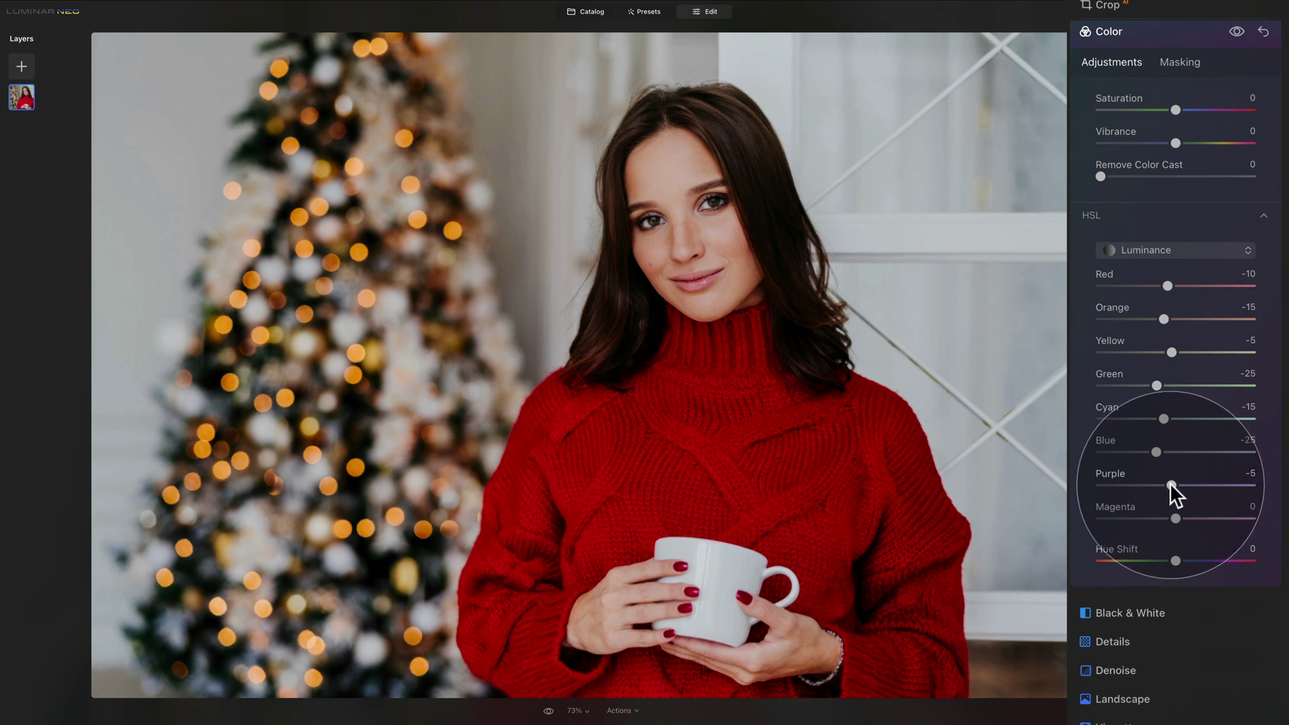
{"action": "left_click_drag", "start_coordinate": [1176, 518], "coordinate": [1186, 518]}
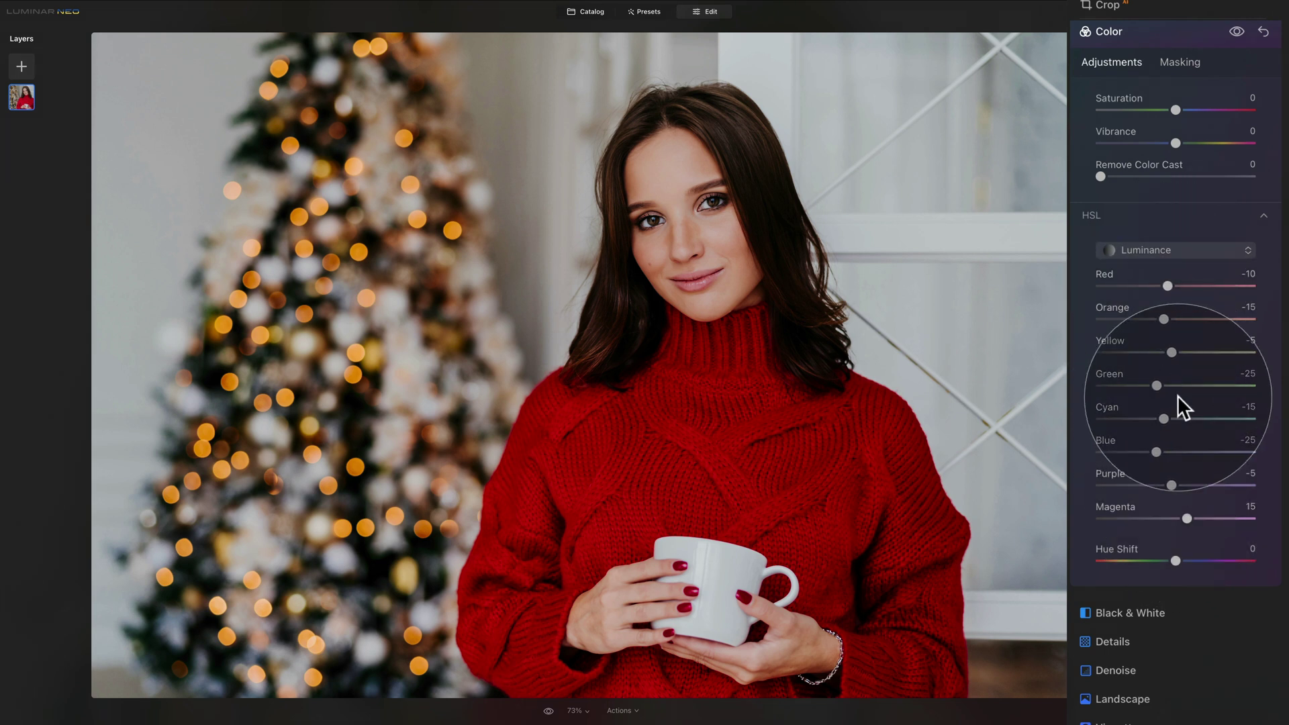
{"action": "left_click_drag", "start_coordinate": [1166, 286], "coordinate": [1163, 285]}
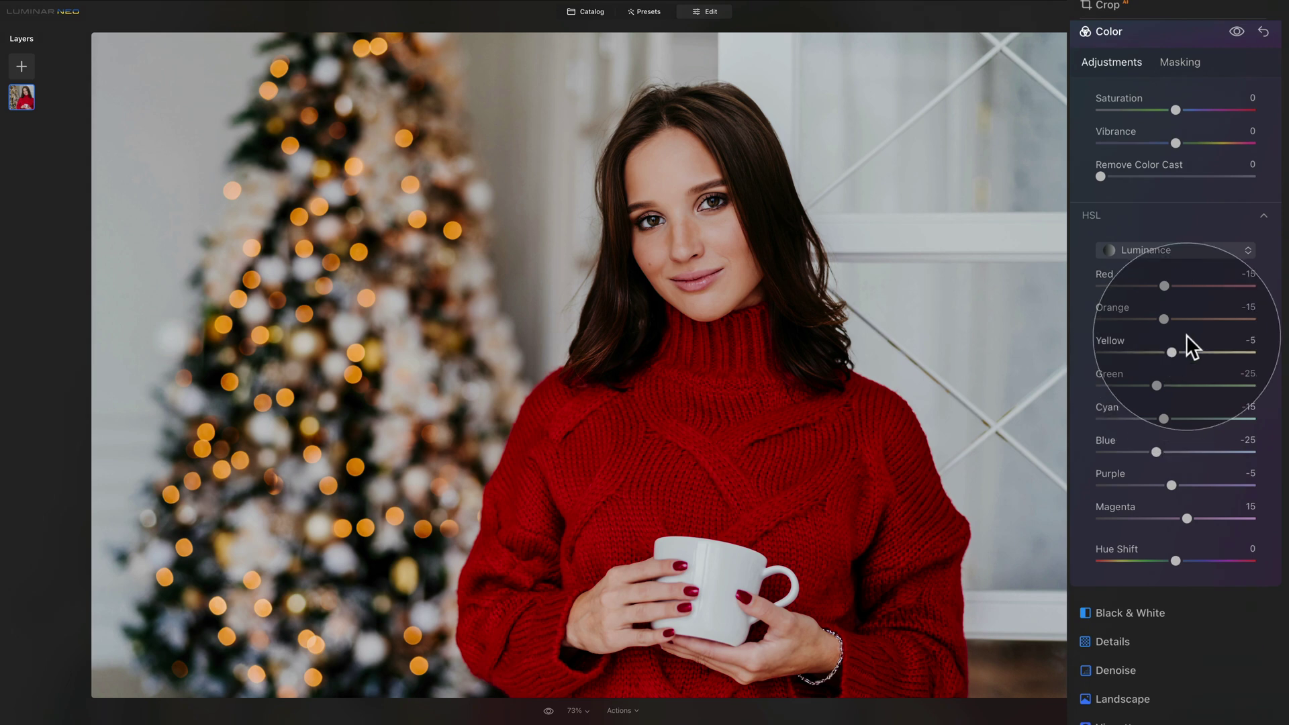
- Compare the portrait with and without the Color adjustments, leaving the adjustments switched on
{"action": "scroll", "coordinate": [1184, 345], "scroll_direction": "up", "scroll_amount": 2}
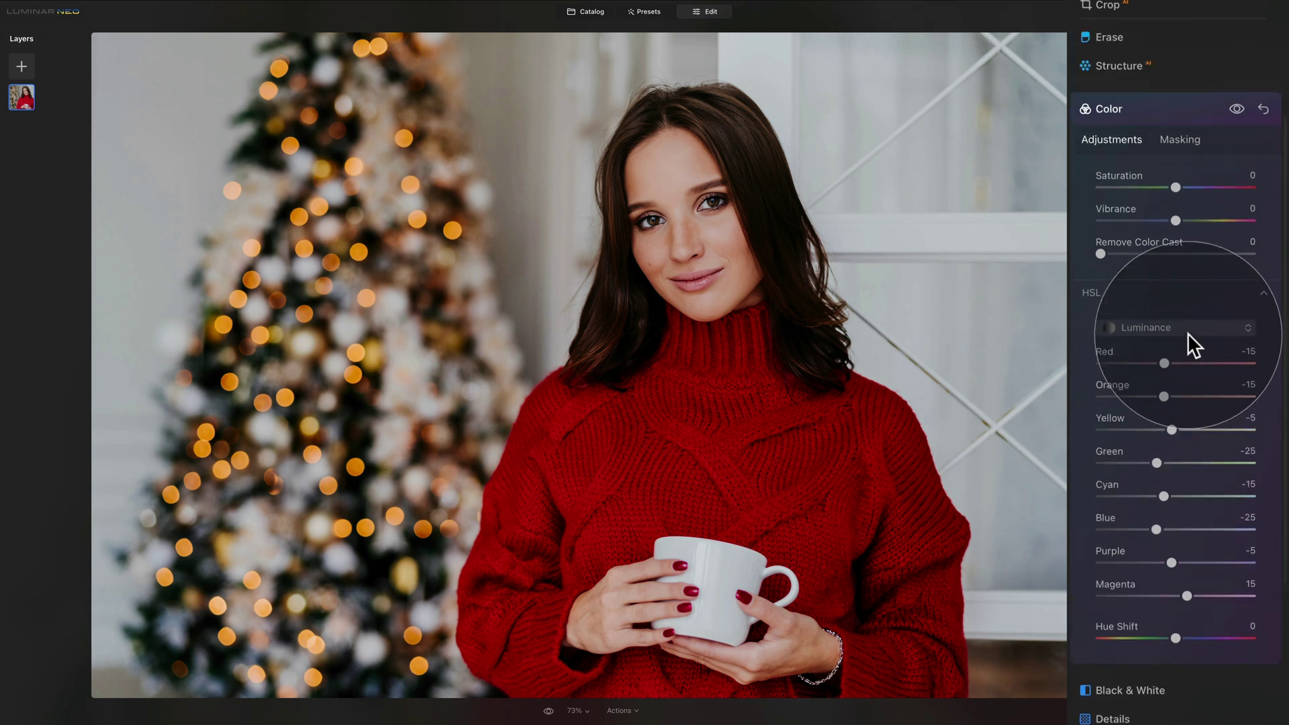
{"action": "left_click", "coordinate": [1235, 108]}
{"action": "left_click", "coordinate": [1235, 109]}
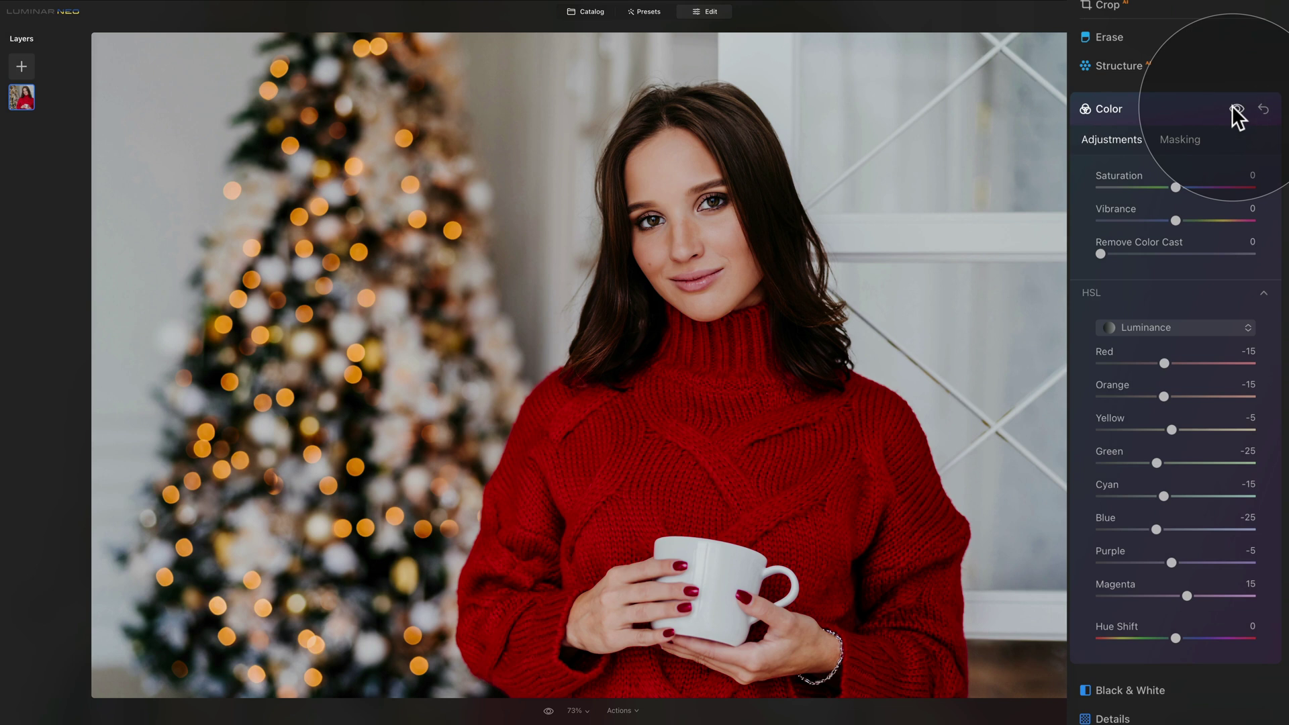
- Collapse the Color tool, review the applied edits and return to the tool list
{"action": "left_click", "coordinate": [1181, 110]}
{"action": "scroll", "coordinate": [1179, 202], "scroll_direction": "up", "scroll_amount": 5}
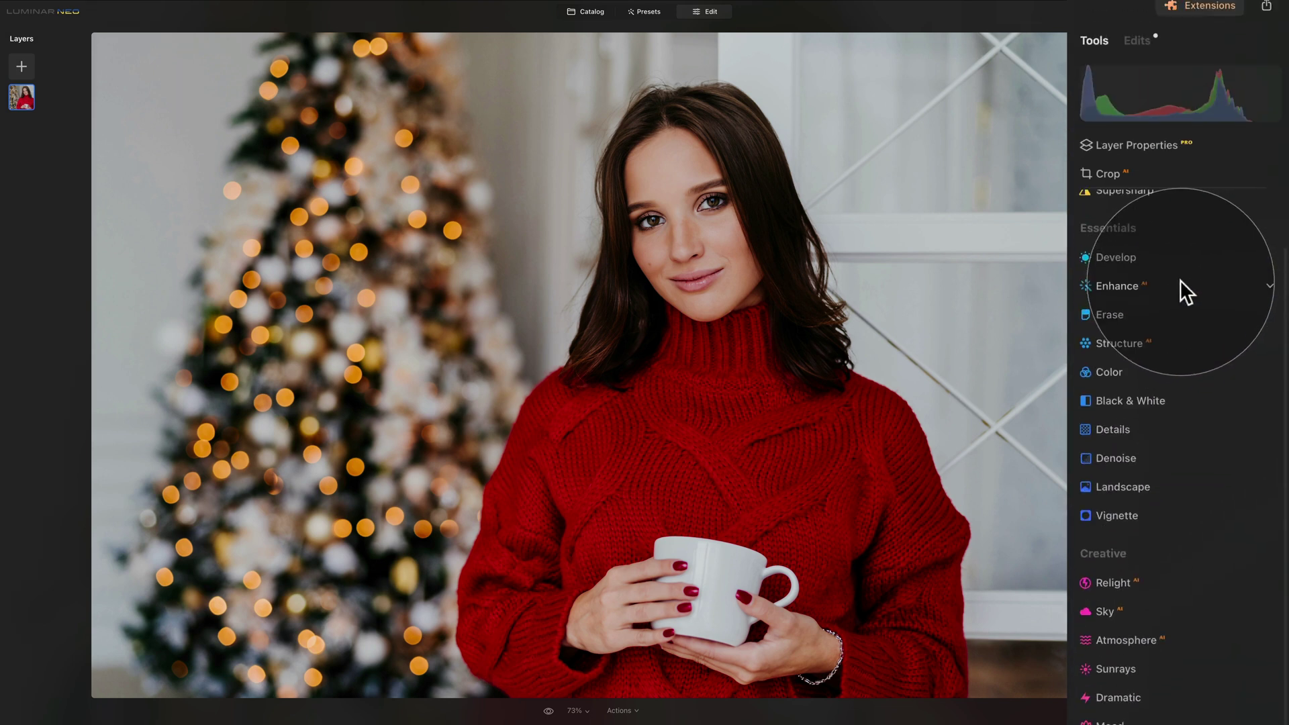
{"action": "left_click", "coordinate": [1129, 50]}
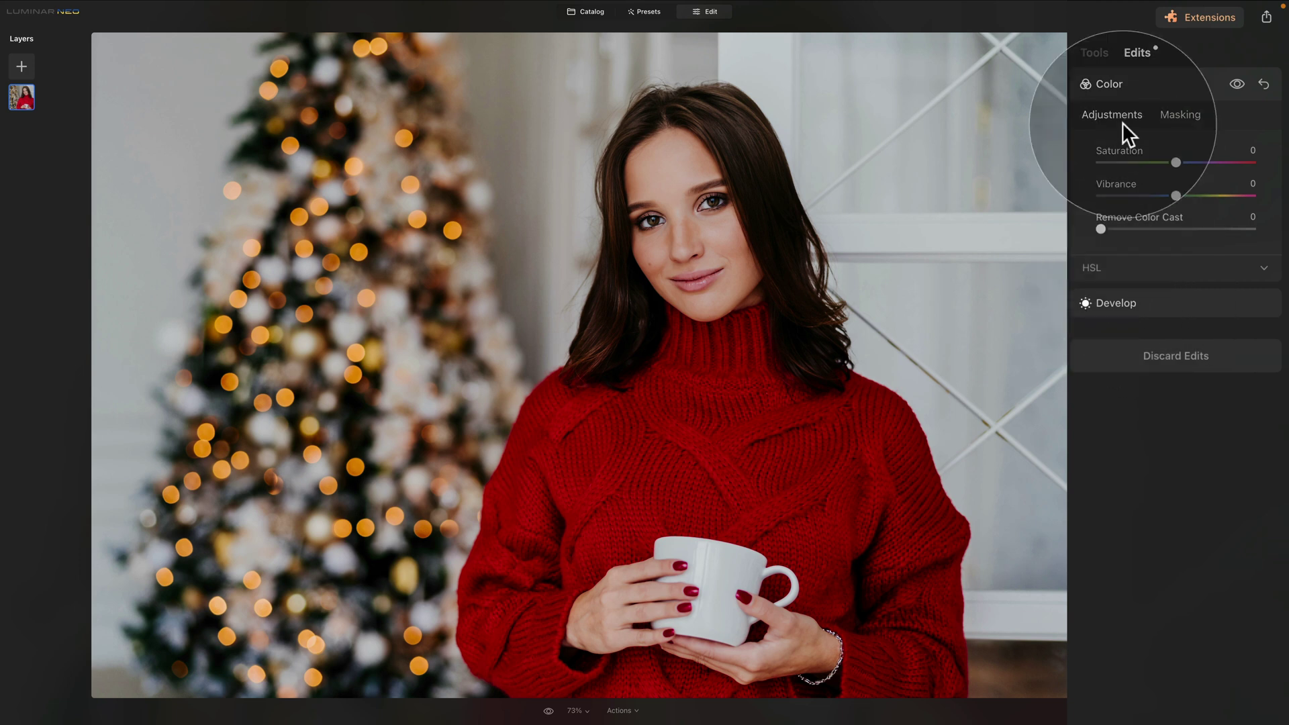
{"action": "left_click", "coordinate": [1087, 53]}
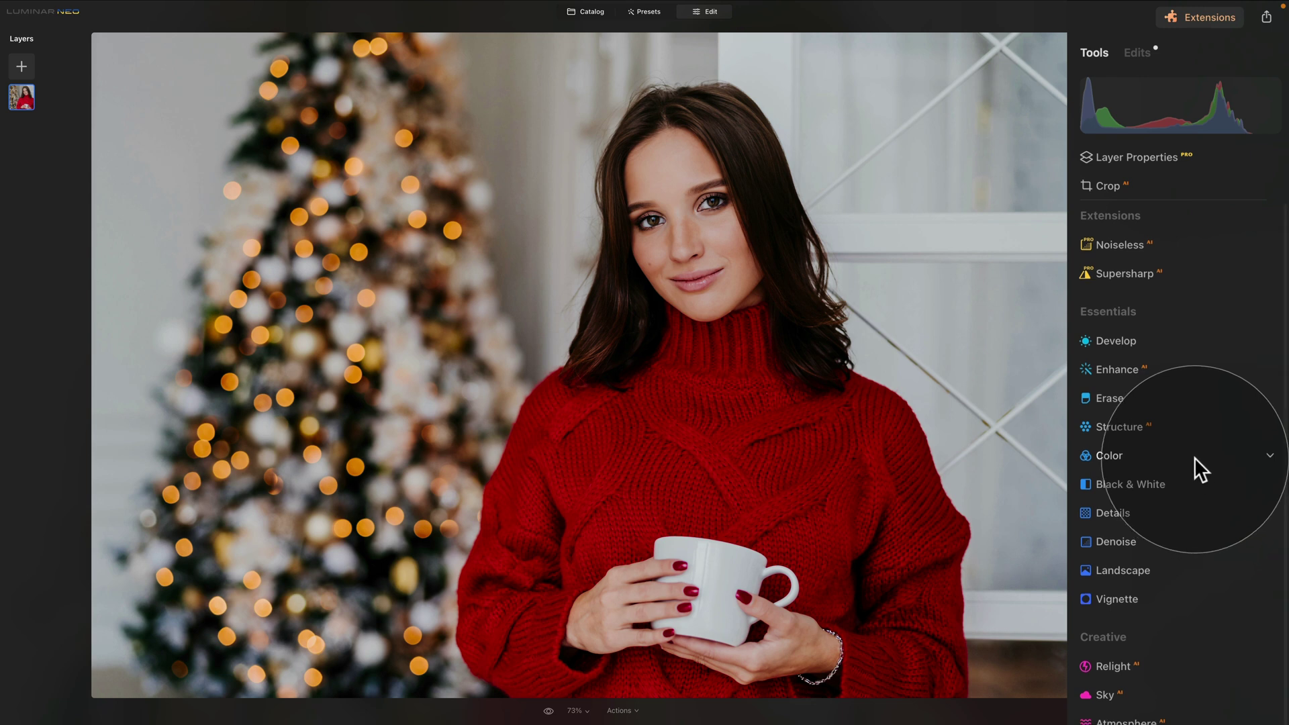
- Apply the Mystical effect to the portrait with an amount of 10 and collapse the tool
{"action": "scroll", "coordinate": [1194, 457], "scroll_direction": "down", "scroll_amount": 3}
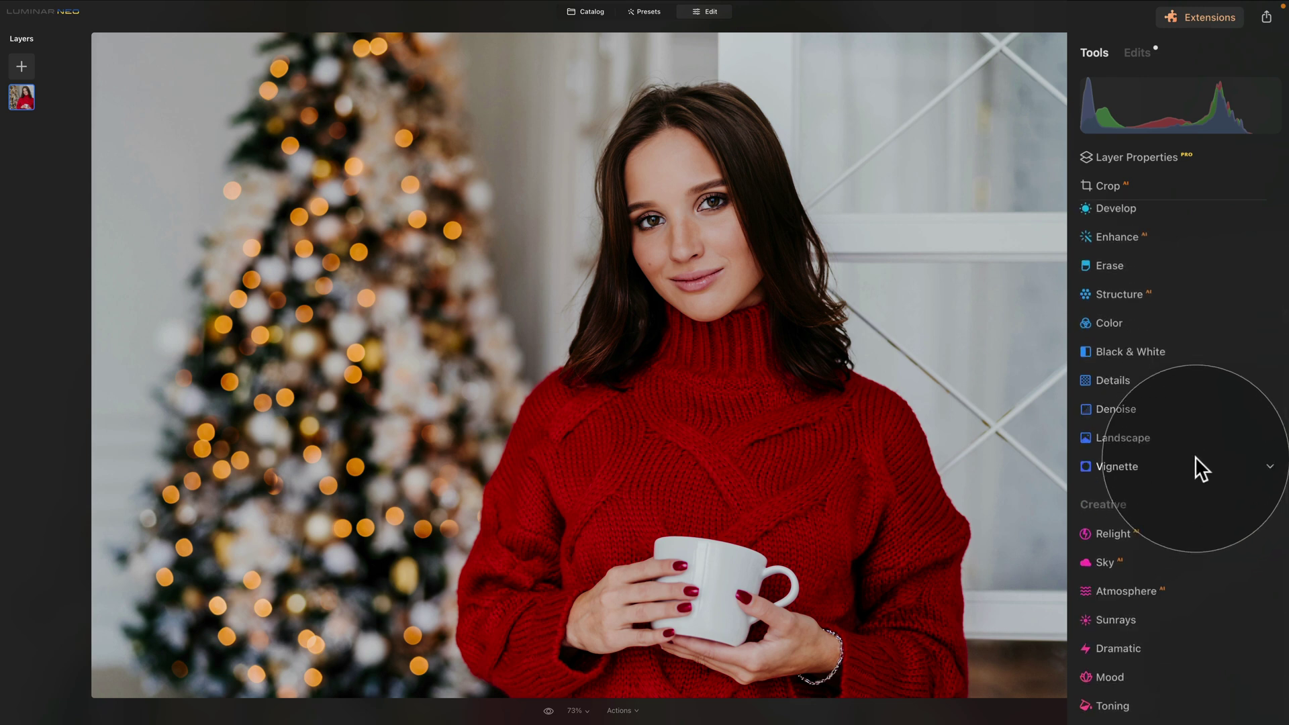
{"action": "scroll", "coordinate": [1196, 459], "scroll_direction": "down", "scroll_amount": 2}
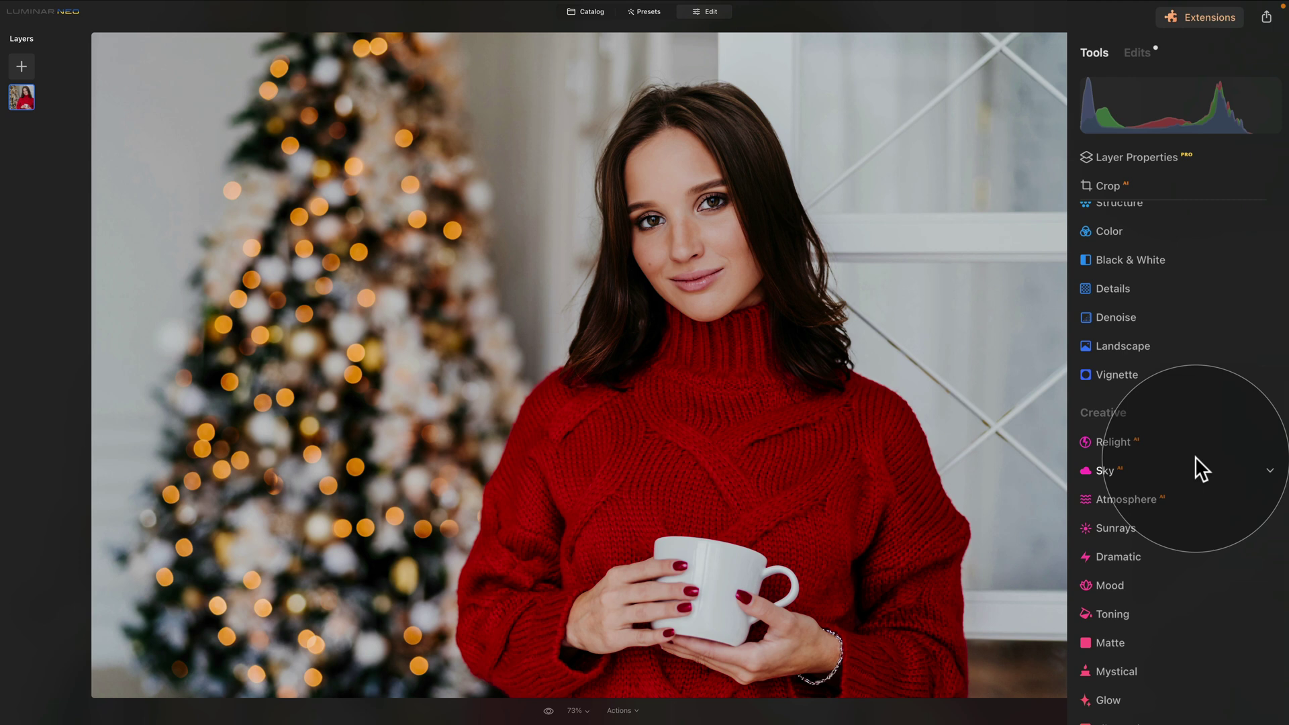
{"action": "left_click", "coordinate": [1133, 674]}
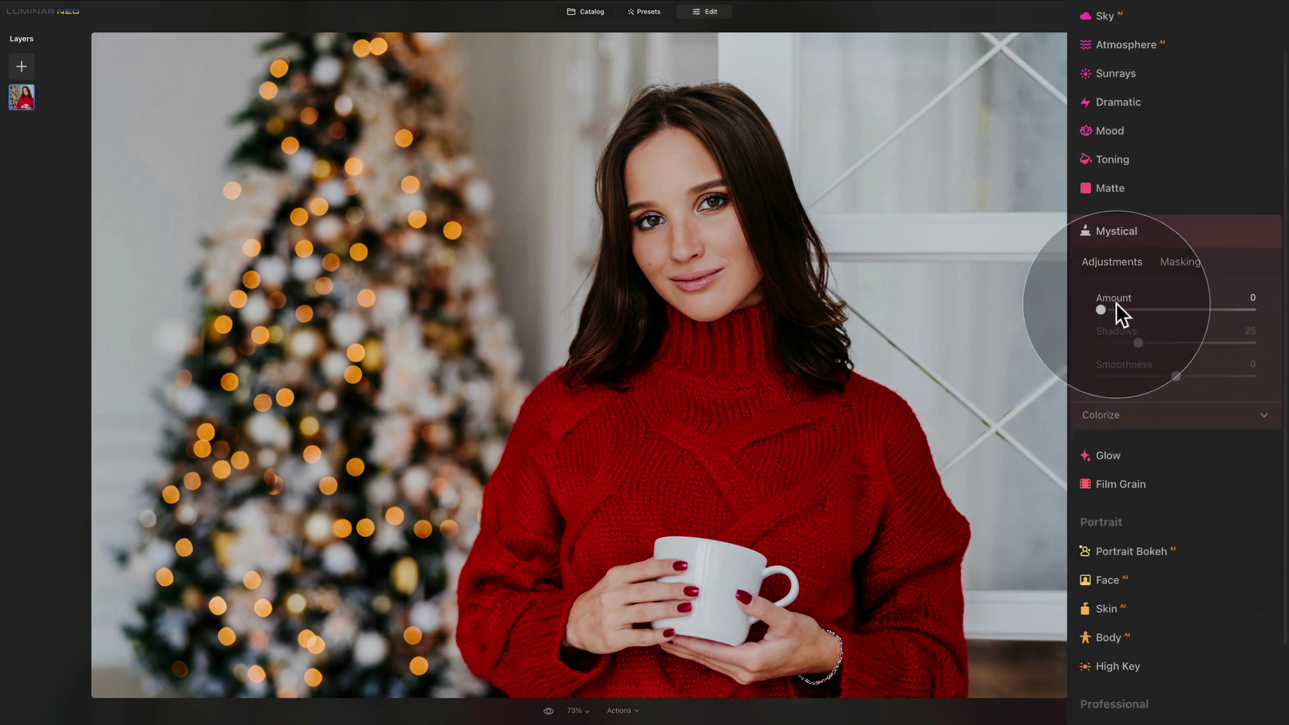
{"action": "left_click_drag", "start_coordinate": [1099, 310], "coordinate": [1115, 313]}
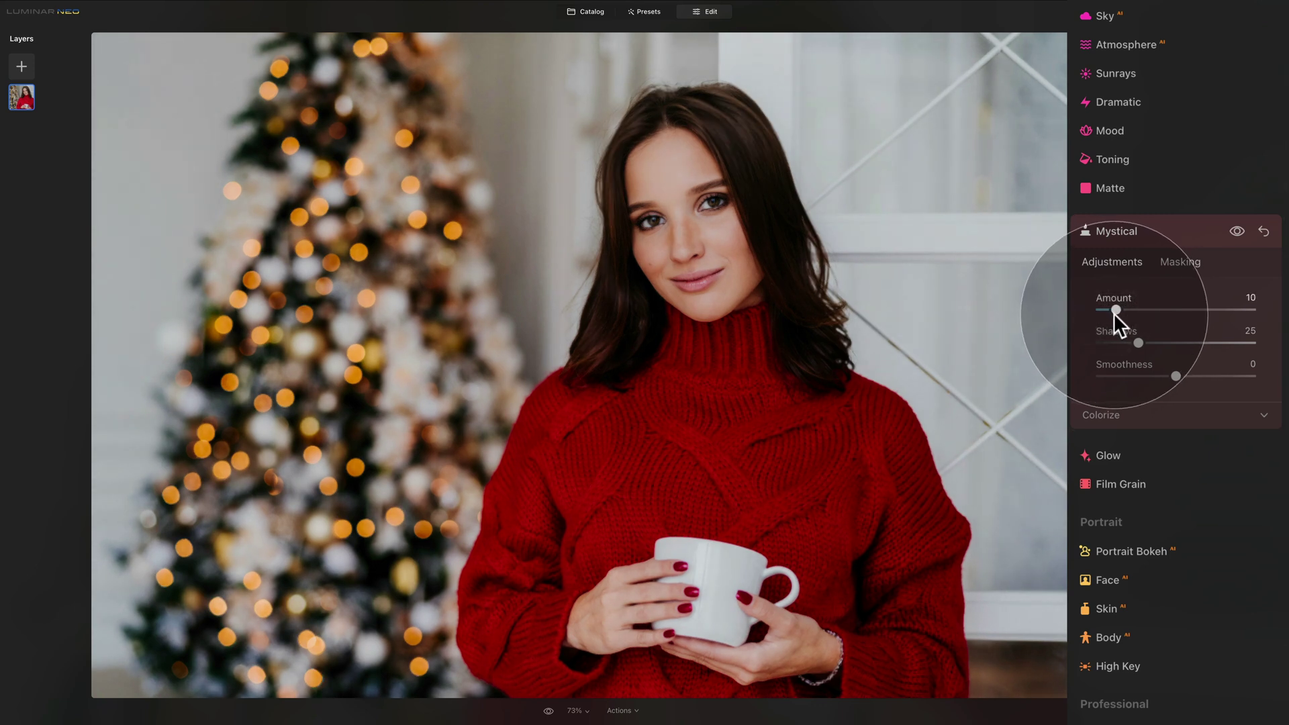
{"action": "left_click", "coordinate": [1143, 235]}
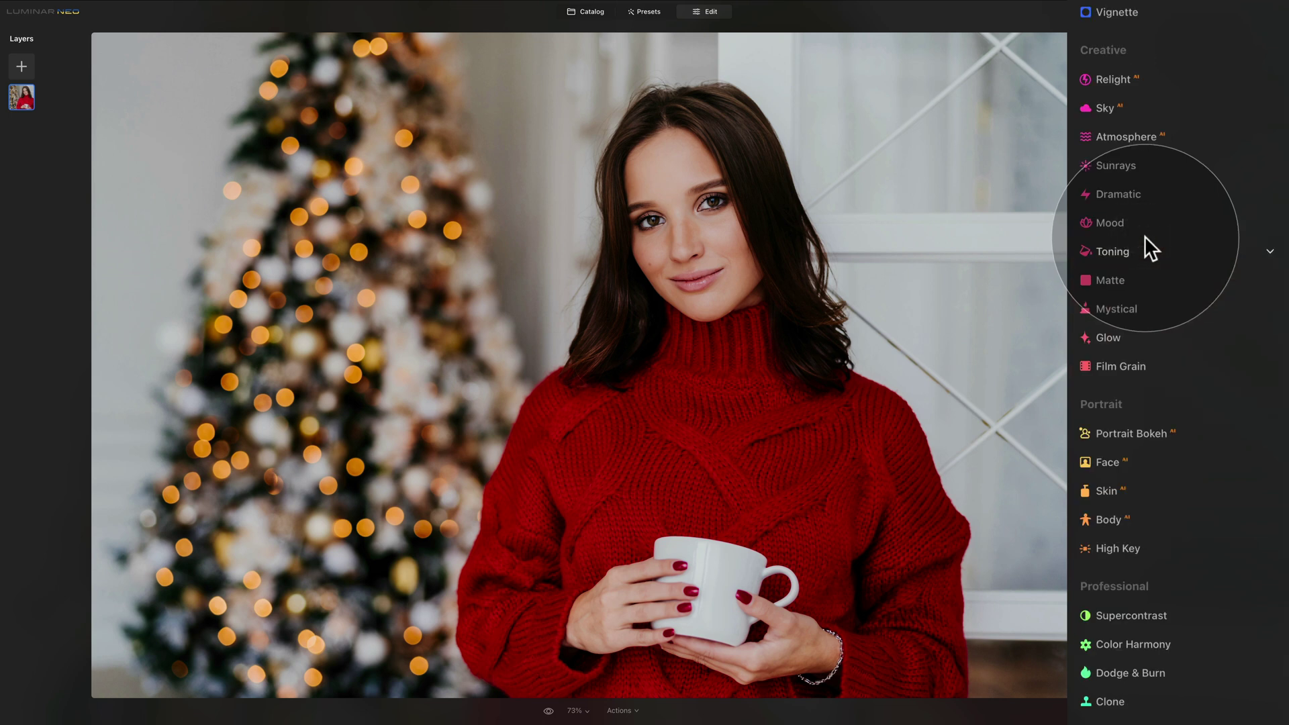
- Add Film Grain to the portrait with an amount of 5 and collapse the tool
{"action": "left_click", "coordinate": [1126, 365]}
{"action": "left_click_drag", "start_coordinate": [1102, 328], "coordinate": [1110, 327]}
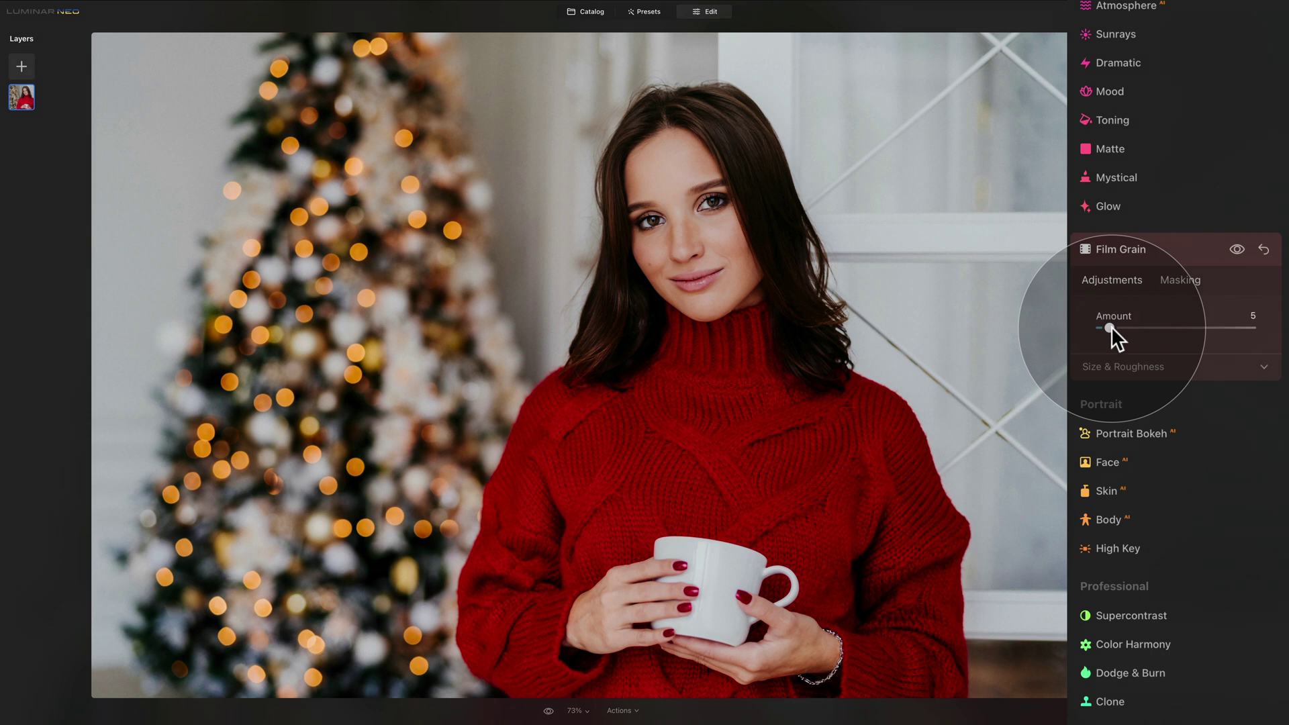
{"action": "left_click", "coordinate": [1149, 248]}
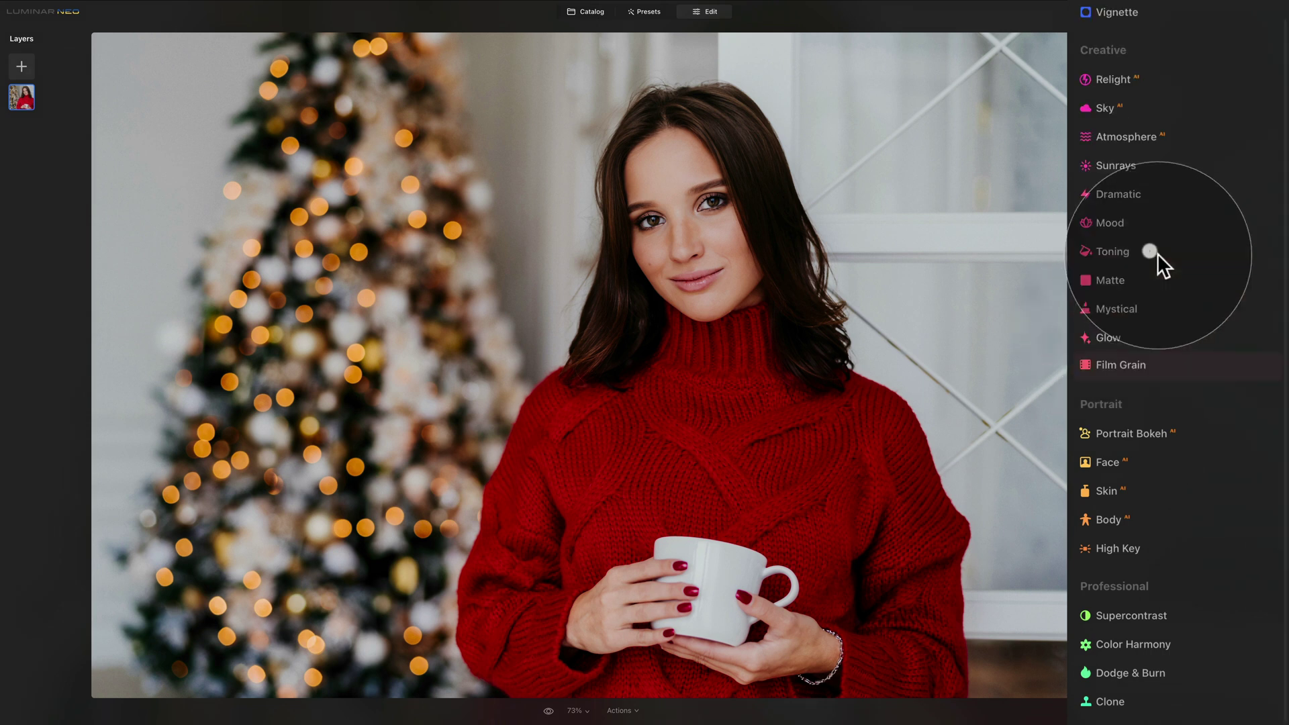
- Apply High Key to the portrait with an amount of 10 and collapse the tool
{"action": "left_click", "coordinate": [1139, 548]}
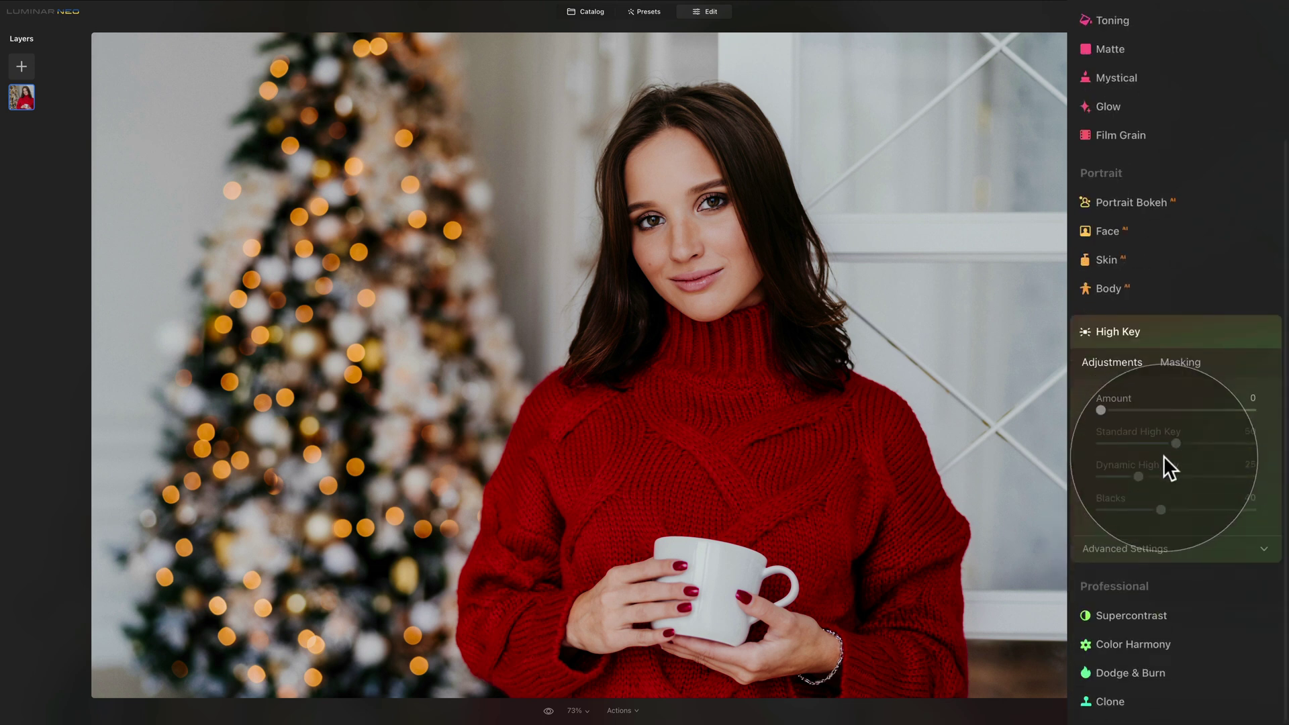
{"action": "left_click_drag", "start_coordinate": [1100, 409], "coordinate": [1118, 409]}
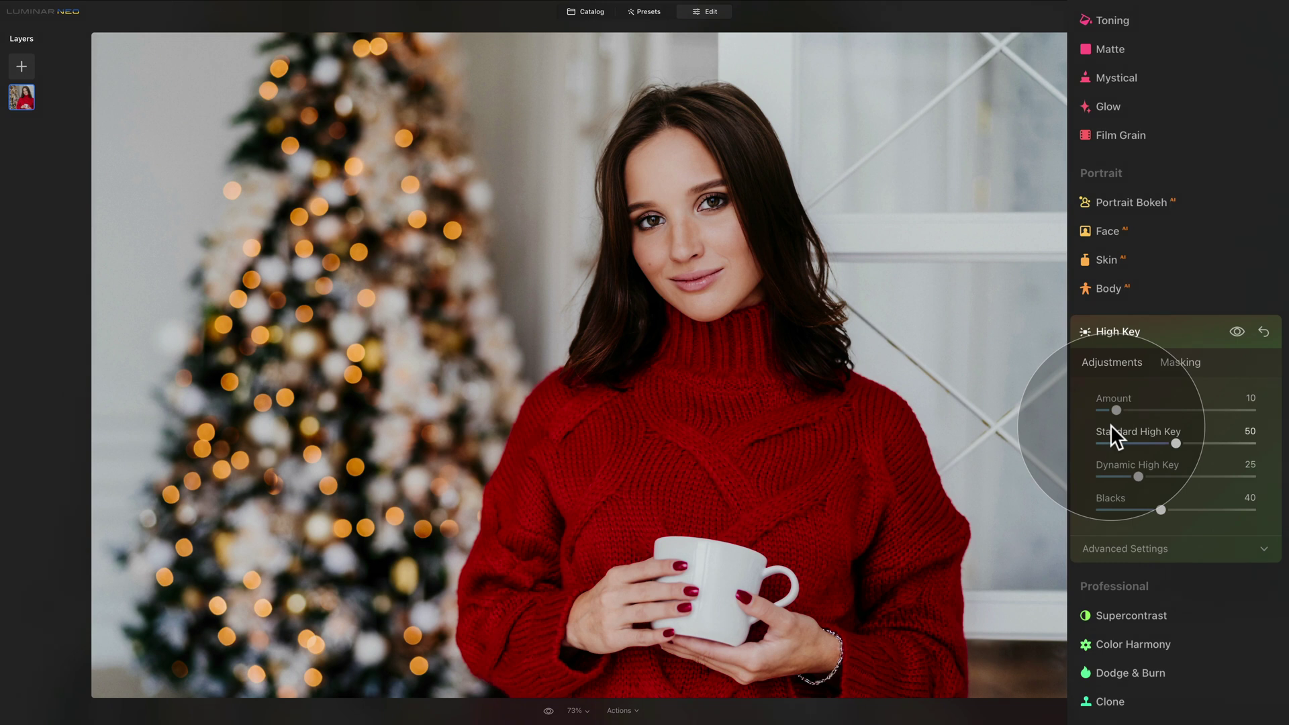
{"action": "left_click", "coordinate": [1142, 329]}
- Compare the whole edit of the portrait with the original photo
{"action": "scroll", "coordinate": [1172, 431], "scroll_direction": "up", "scroll_amount": 3}
{"action": "scroll", "coordinate": [1173, 421], "scroll_direction": "up", "scroll_amount": 5}
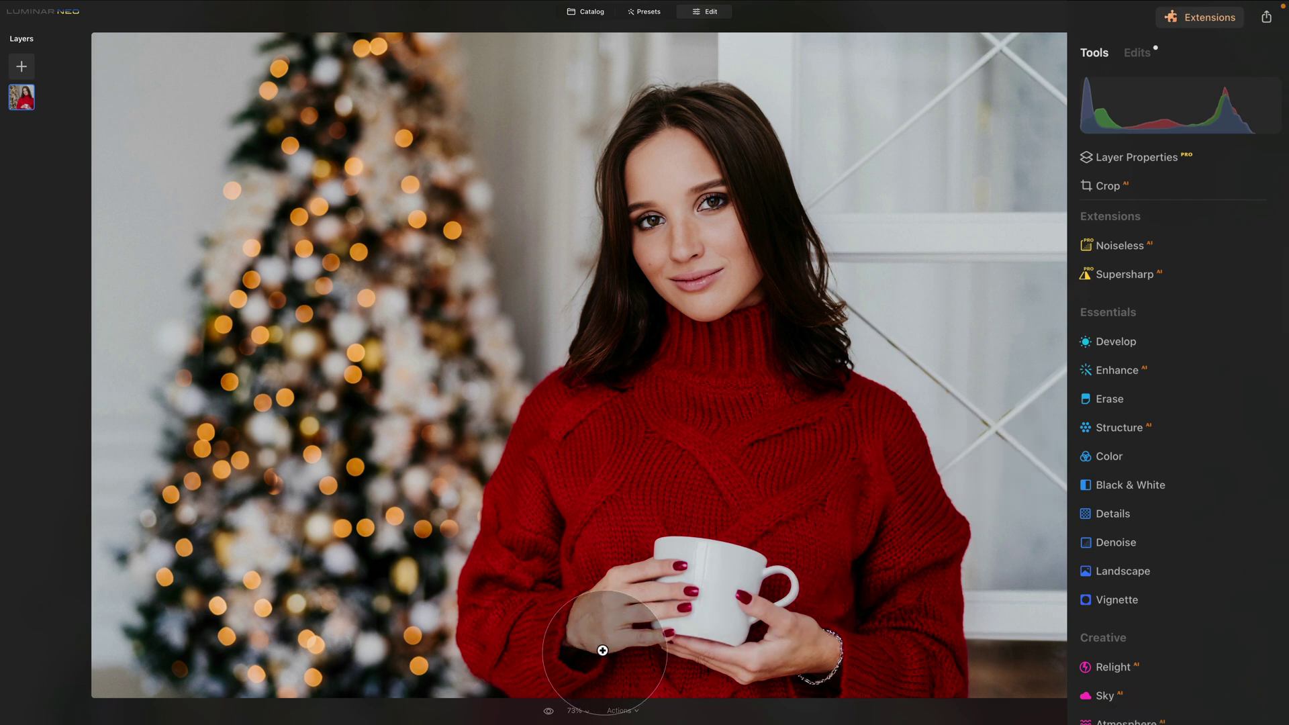
{"action": "left_click", "coordinate": [549, 712]}
{"action": "left_click", "coordinate": [549, 711]}
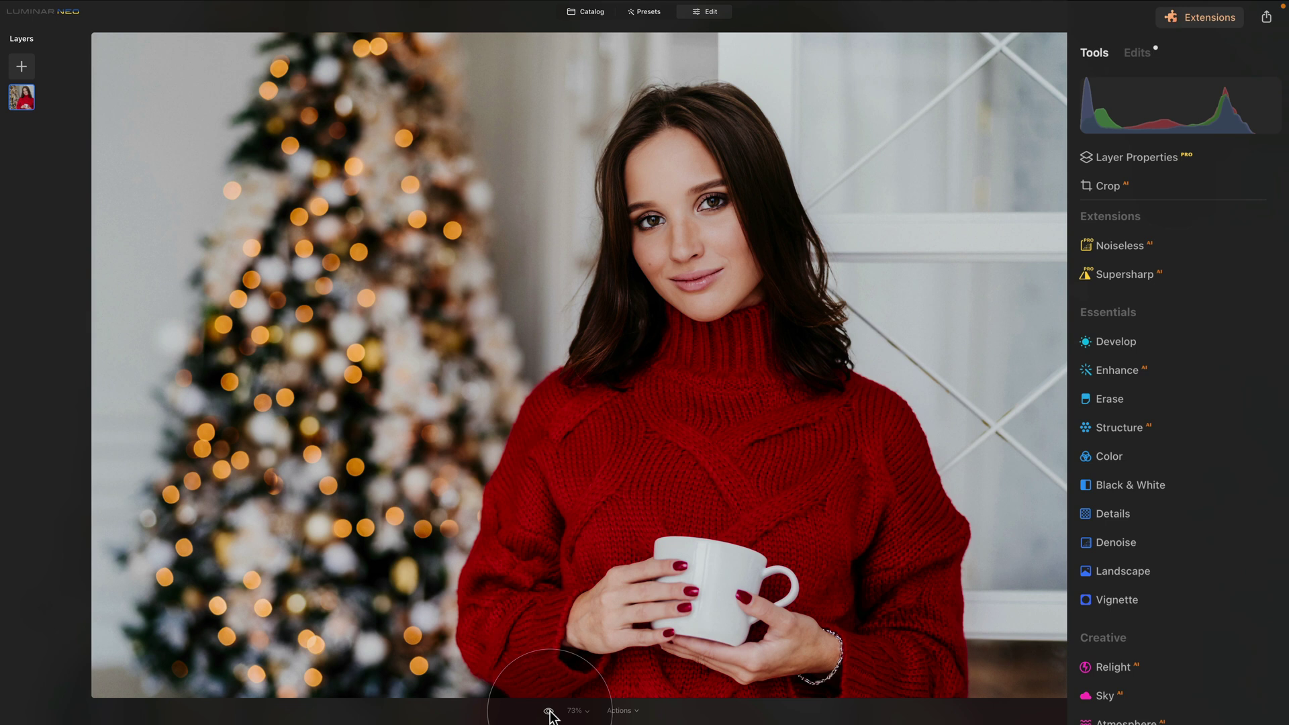
- Save the portrait's adjustments as a custom preset named Red & White
{"action": "left_click", "coordinate": [637, 711]}
{"action": "left_click", "coordinate": [646, 703]}
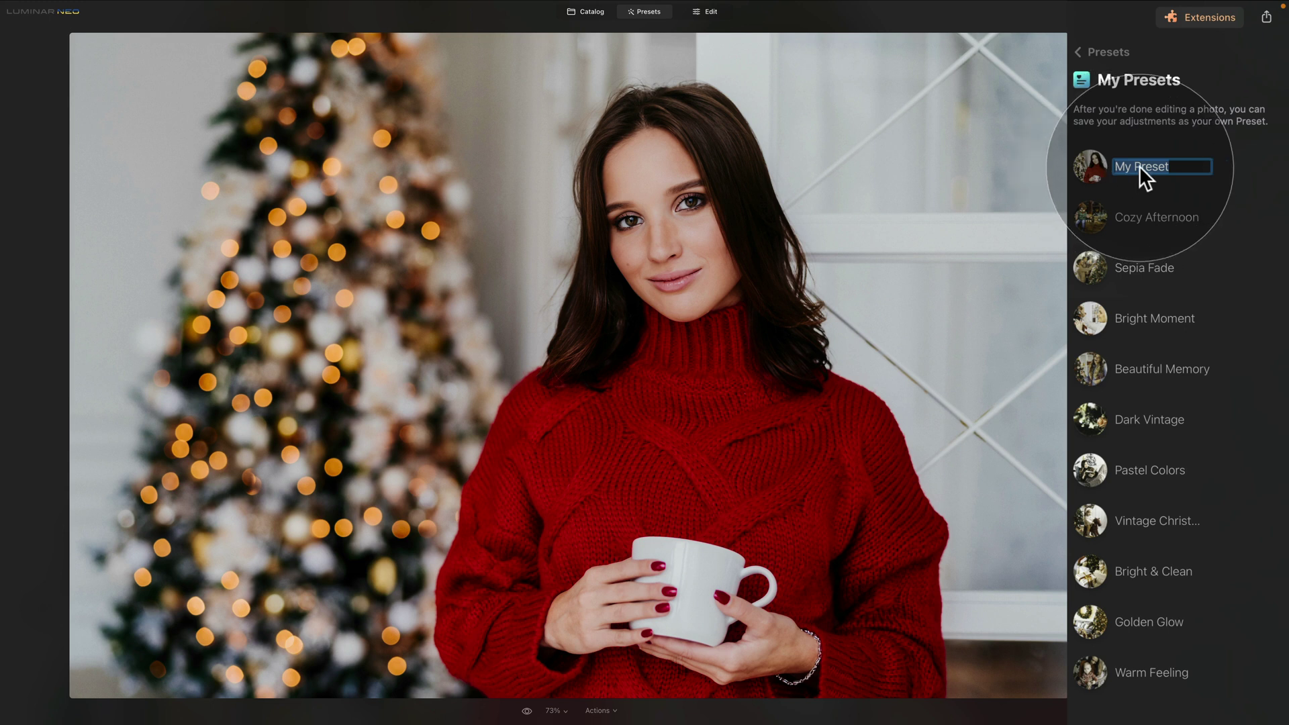
{"action": "key", "text": "BackSpace"}
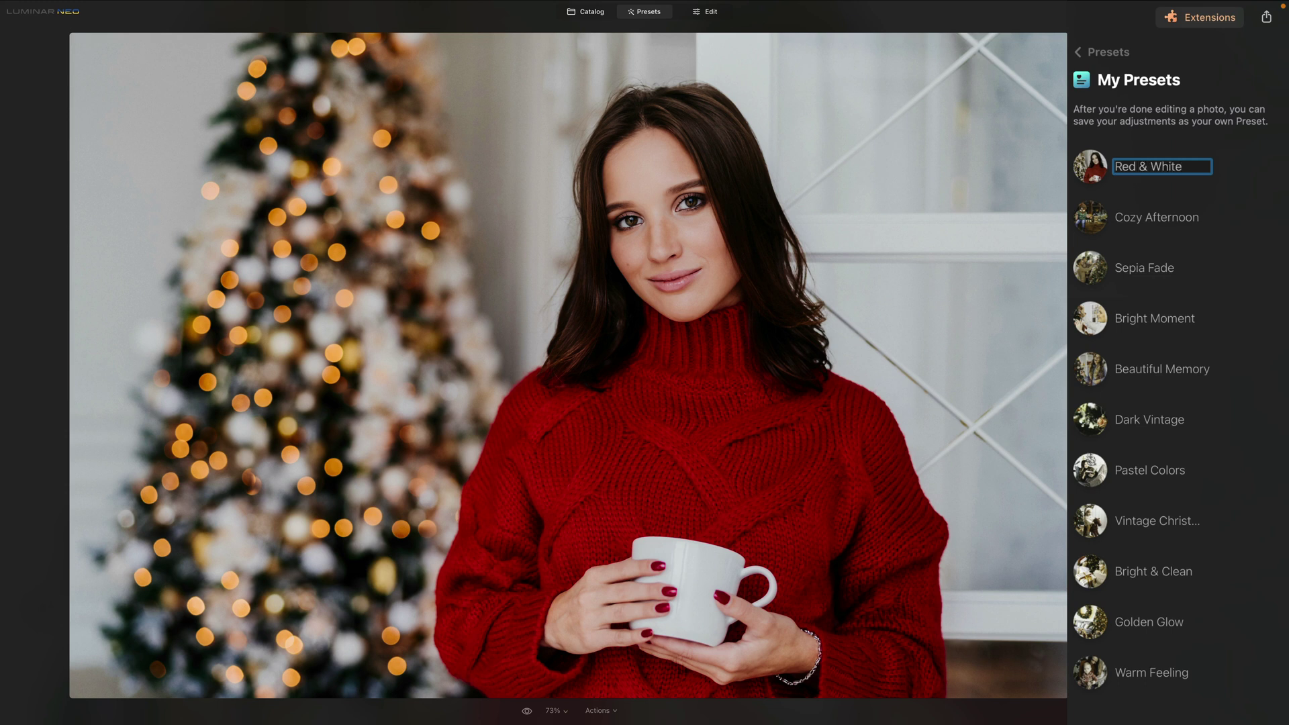
{"action": "key", "text": "Return"}
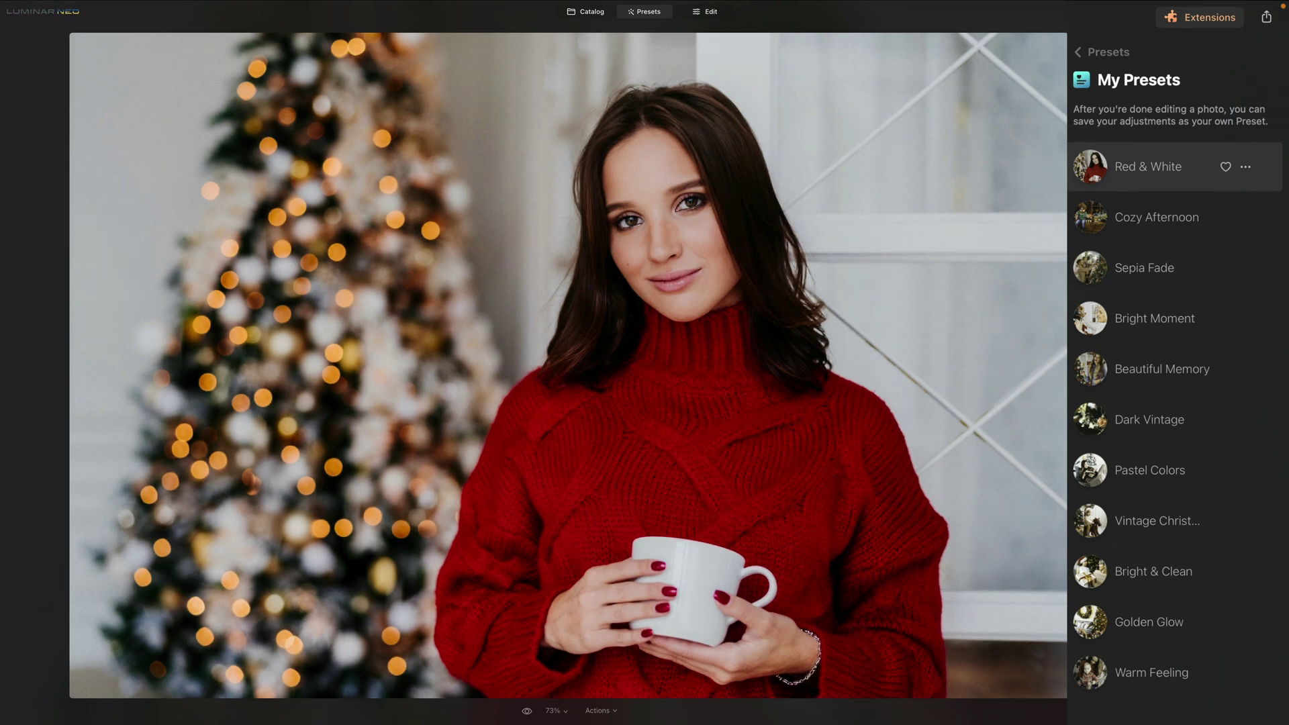
- Return to the catalog and revert the photo of the woman with the sparkler to its original
{"action": "left_click", "coordinate": [582, 13]}
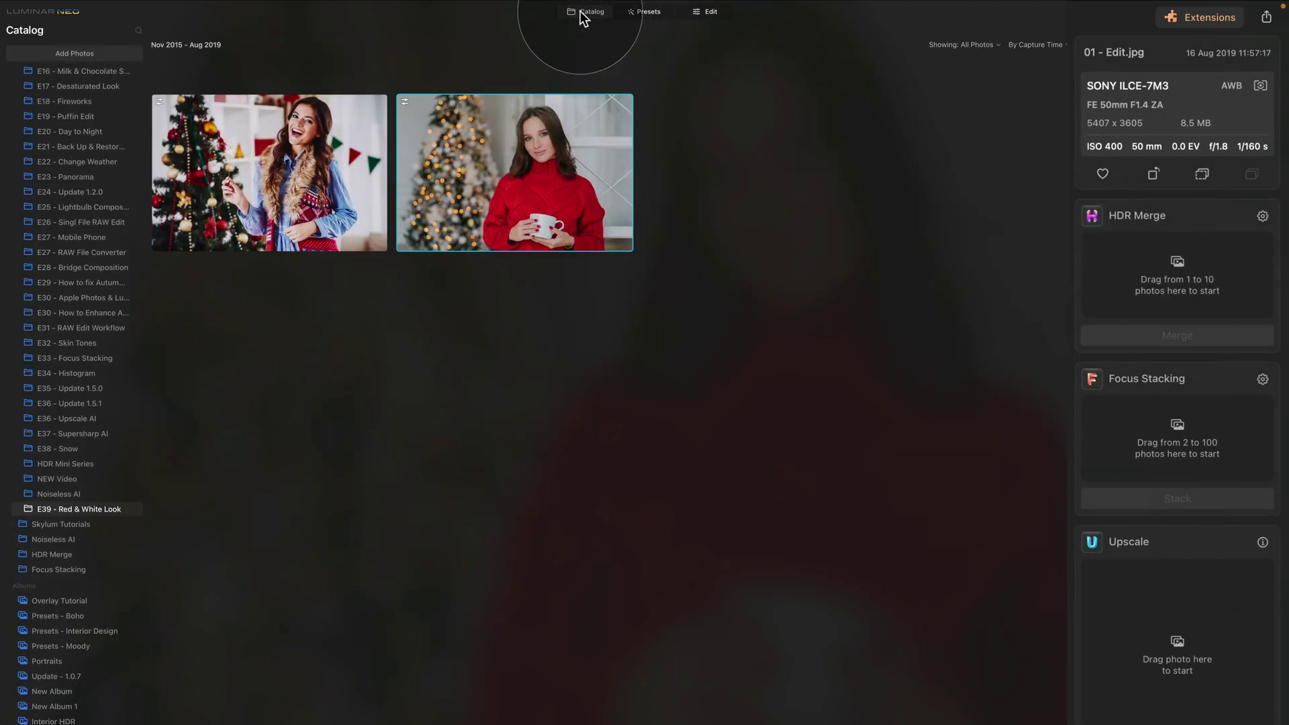
{"action": "right_click", "coordinate": [284, 130]}
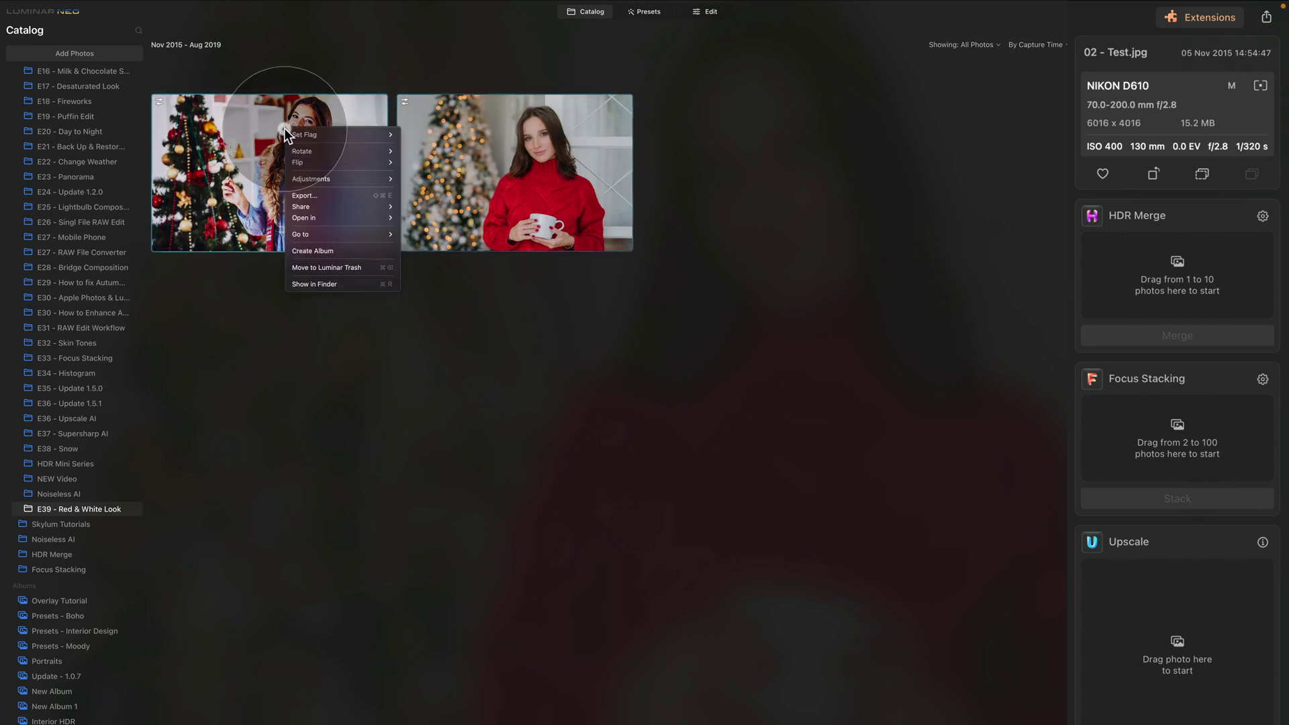
{"action": "mouse_move", "coordinate": [349, 179]}
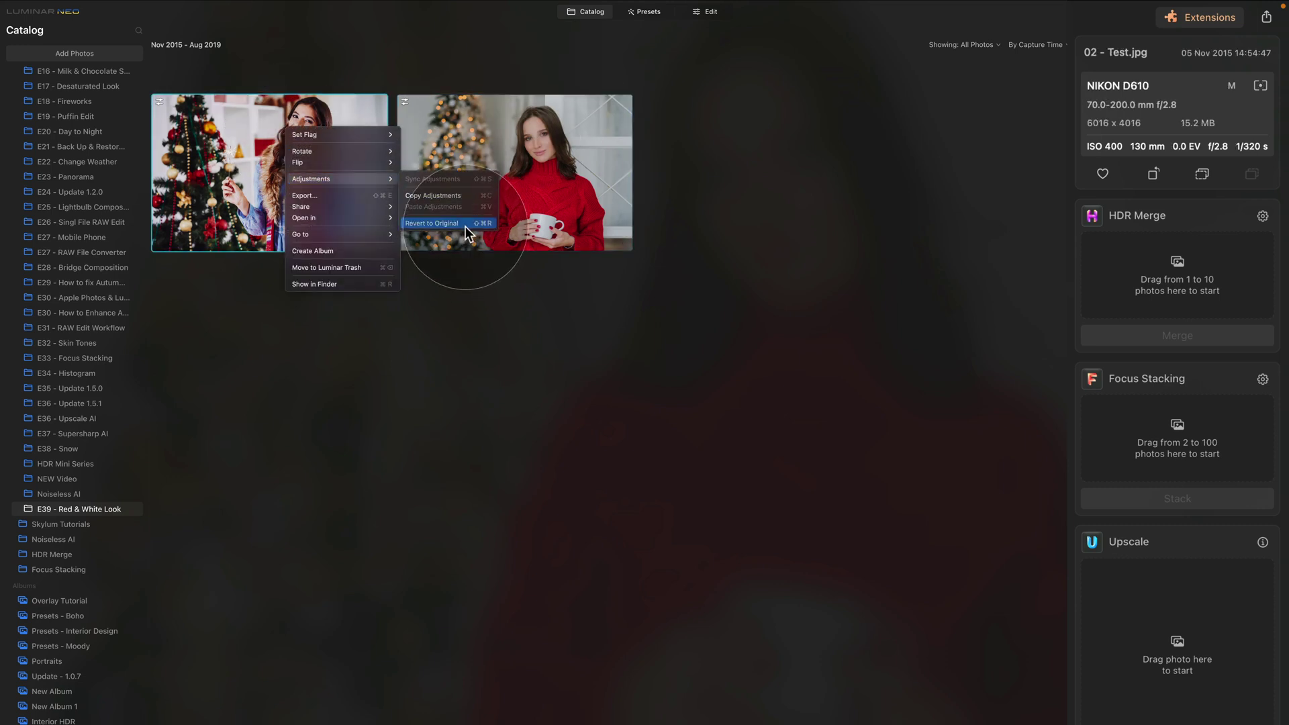
{"action": "left_click", "coordinate": [469, 228]}
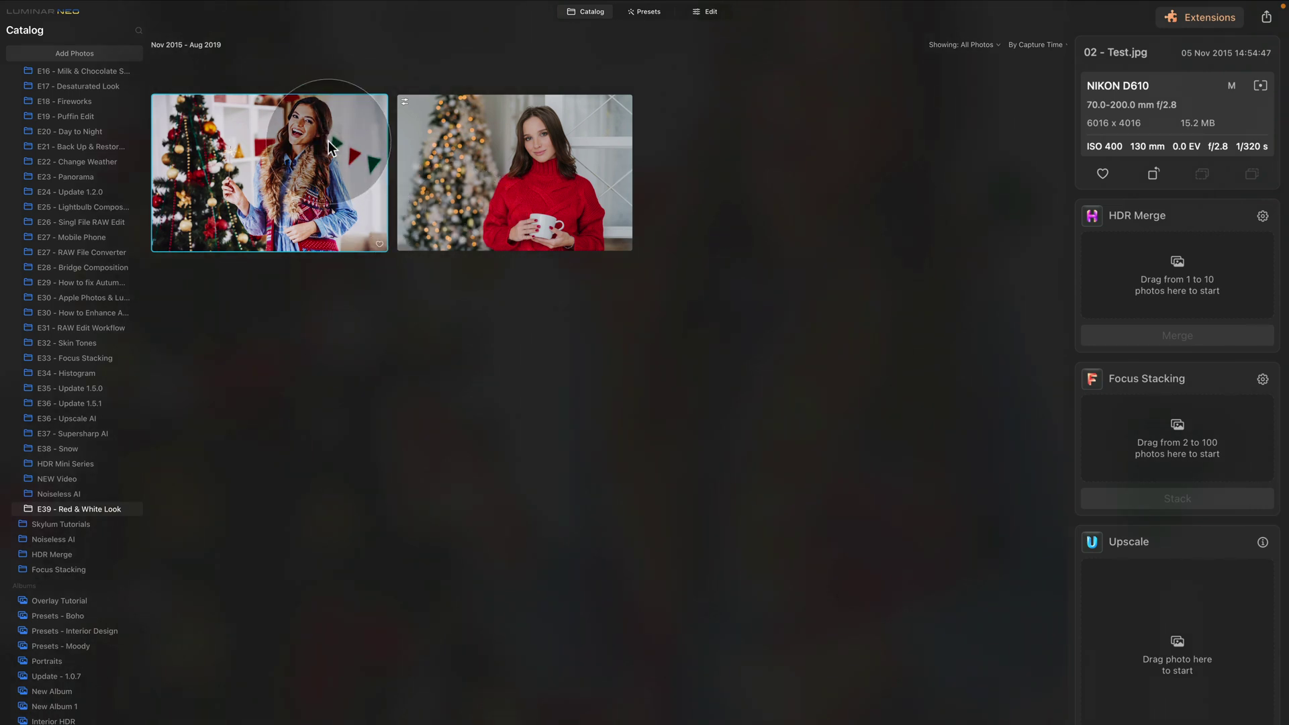
- Apply the custom Red & White preset to the sparkler photo and compare it before and after
{"action": "left_click", "coordinate": [646, 12]}
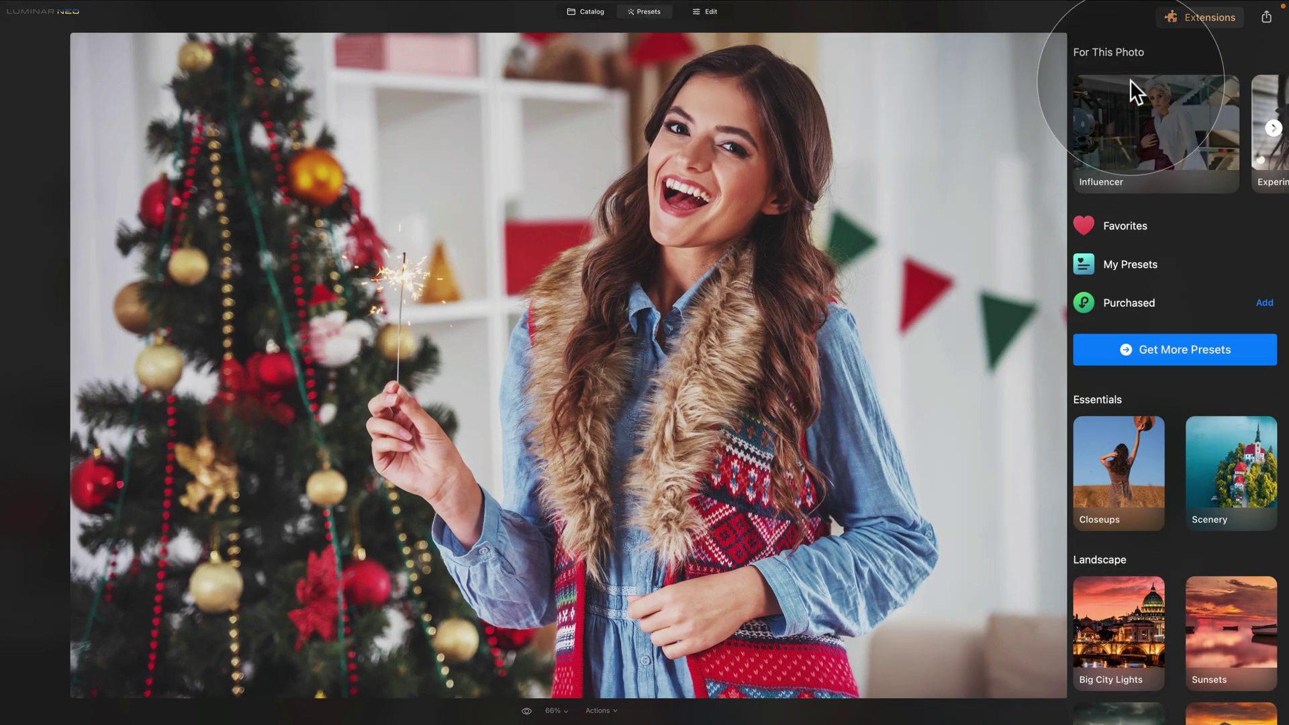
{"action": "left_click", "coordinate": [1147, 268]}
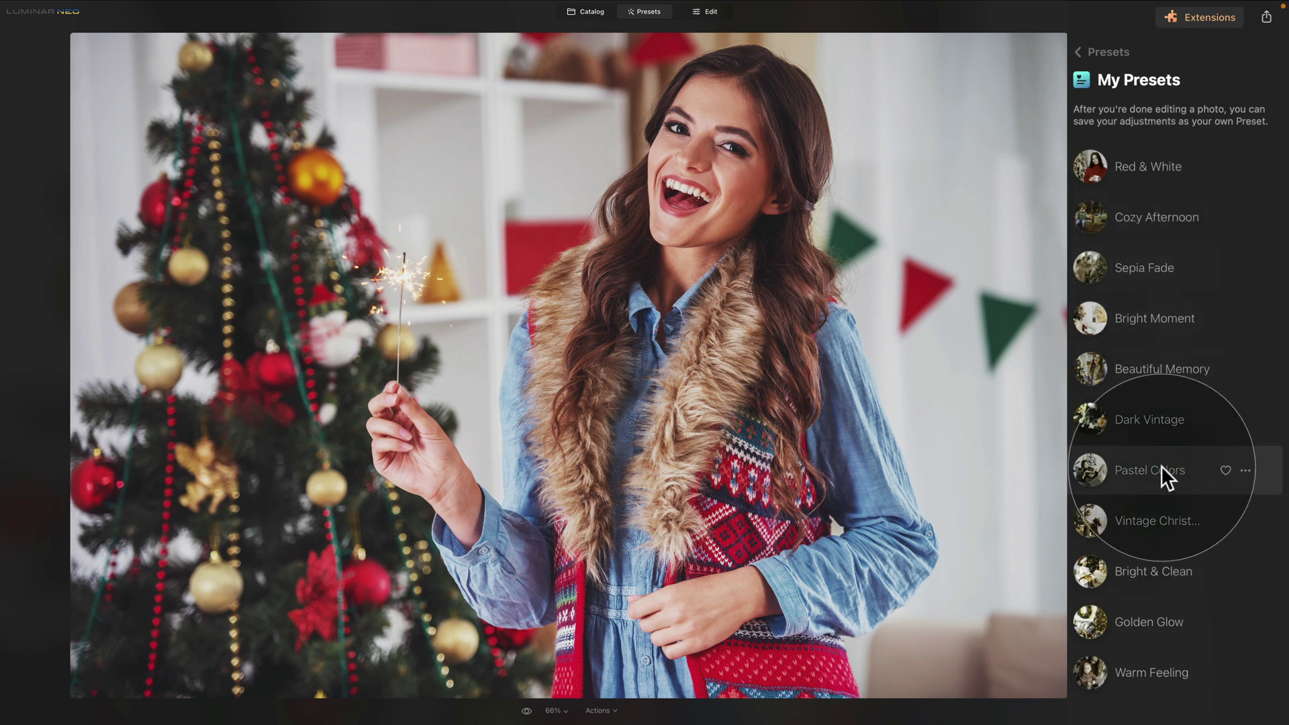
{"action": "left_click", "coordinate": [1166, 176]}
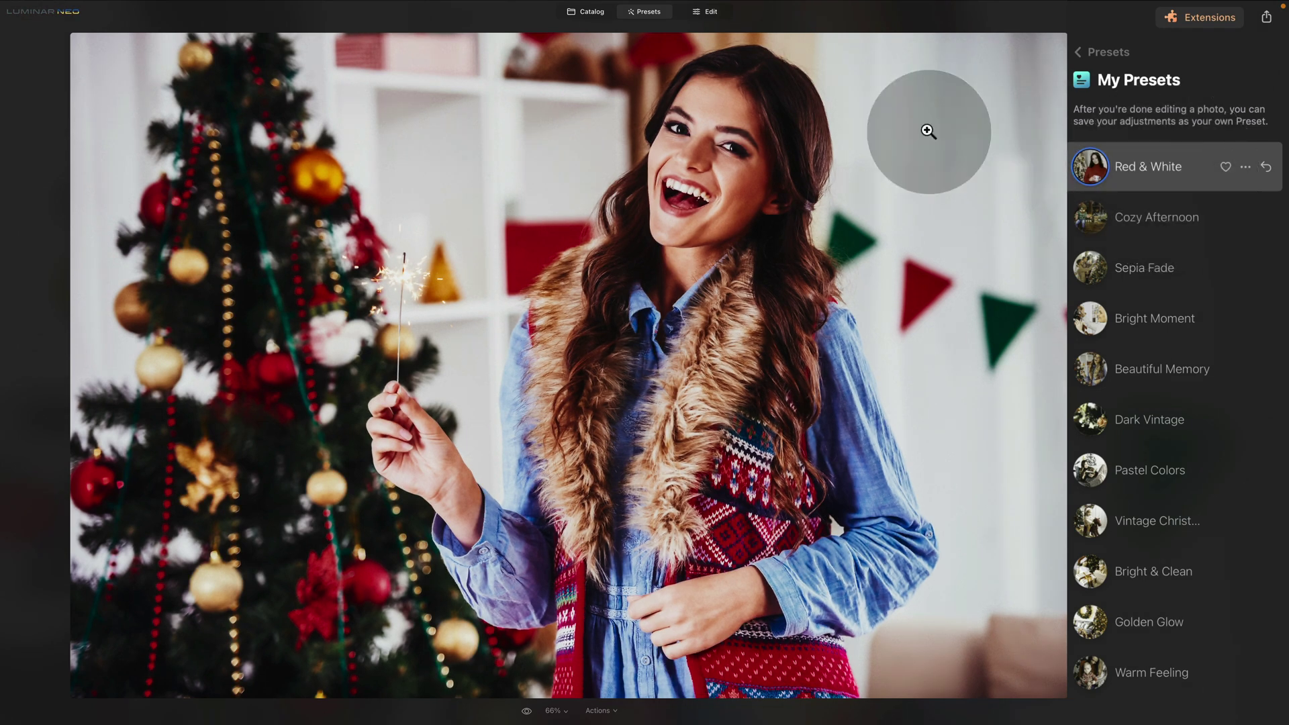
{"action": "left_click", "coordinate": [525, 711]}
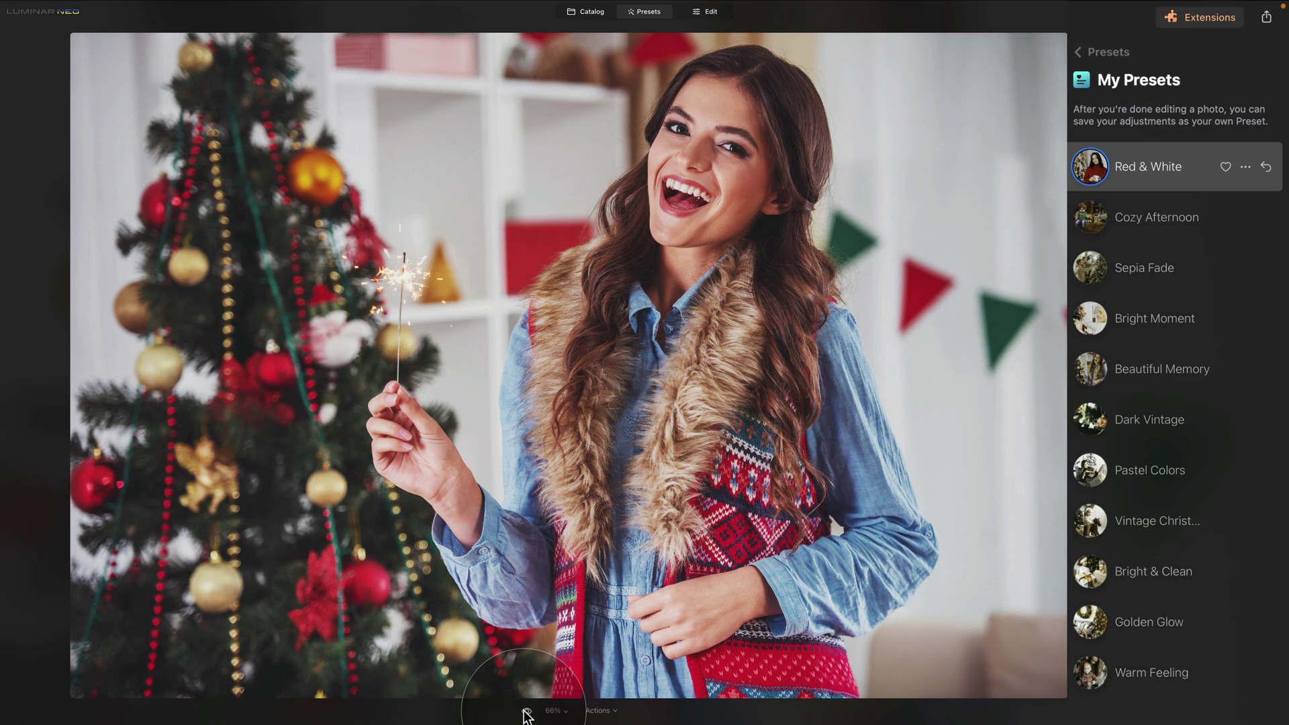
{"action": "left_click", "coordinate": [526, 712]}
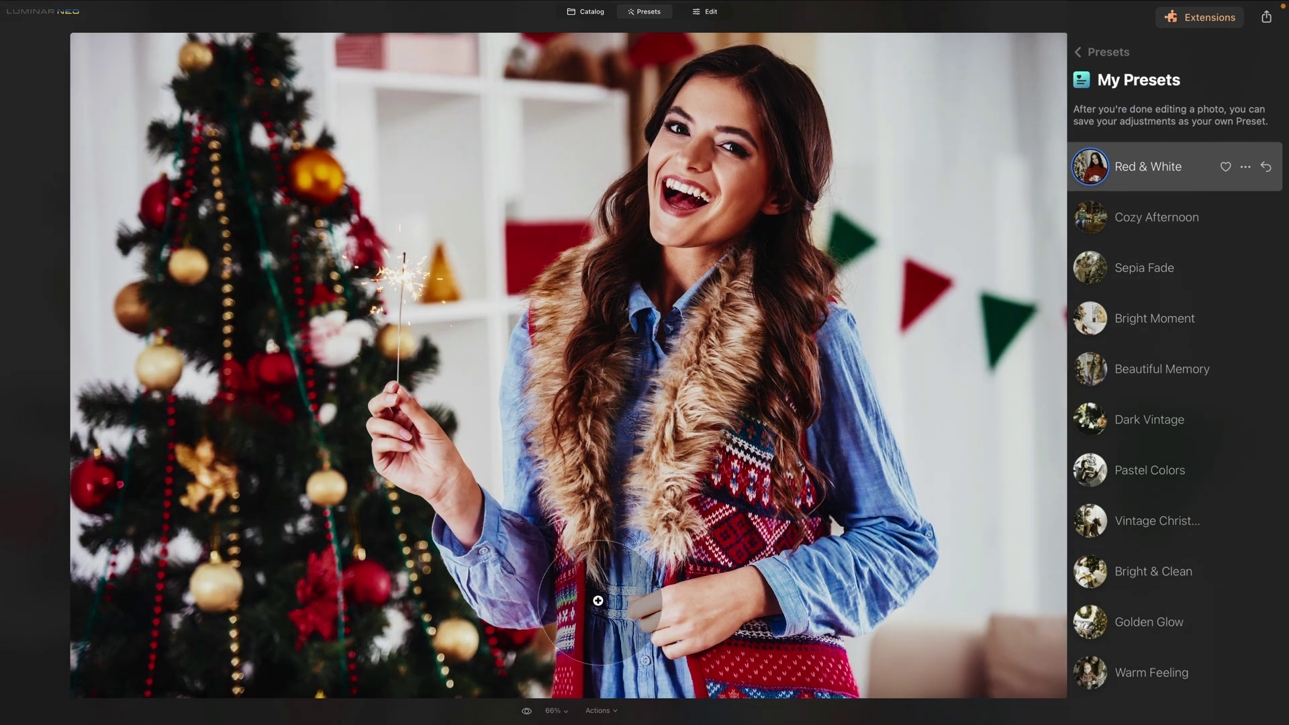
- Review the edits the preset applied to the sparkler photo, collapse High Key and return to the tool list
{"action": "left_click", "coordinate": [710, 12]}
{"action": "left_click", "coordinate": [1128, 55]}
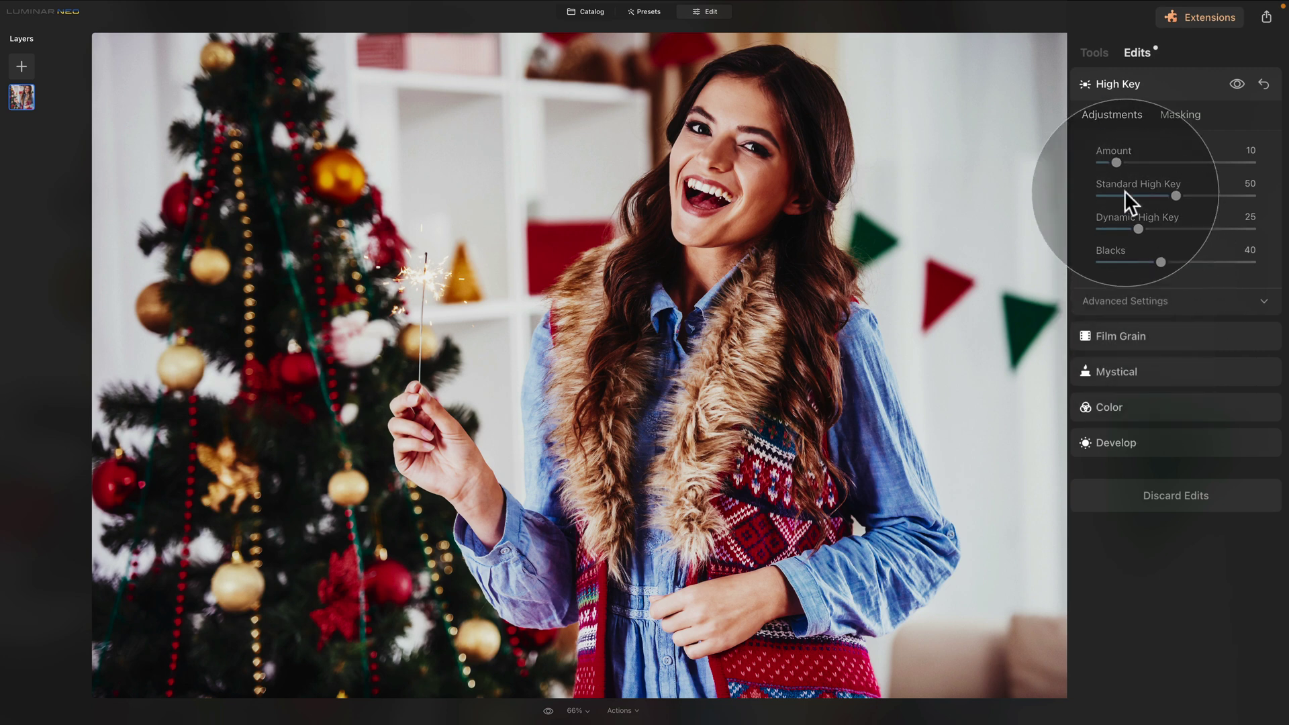
{"action": "left_click", "coordinate": [1128, 85]}
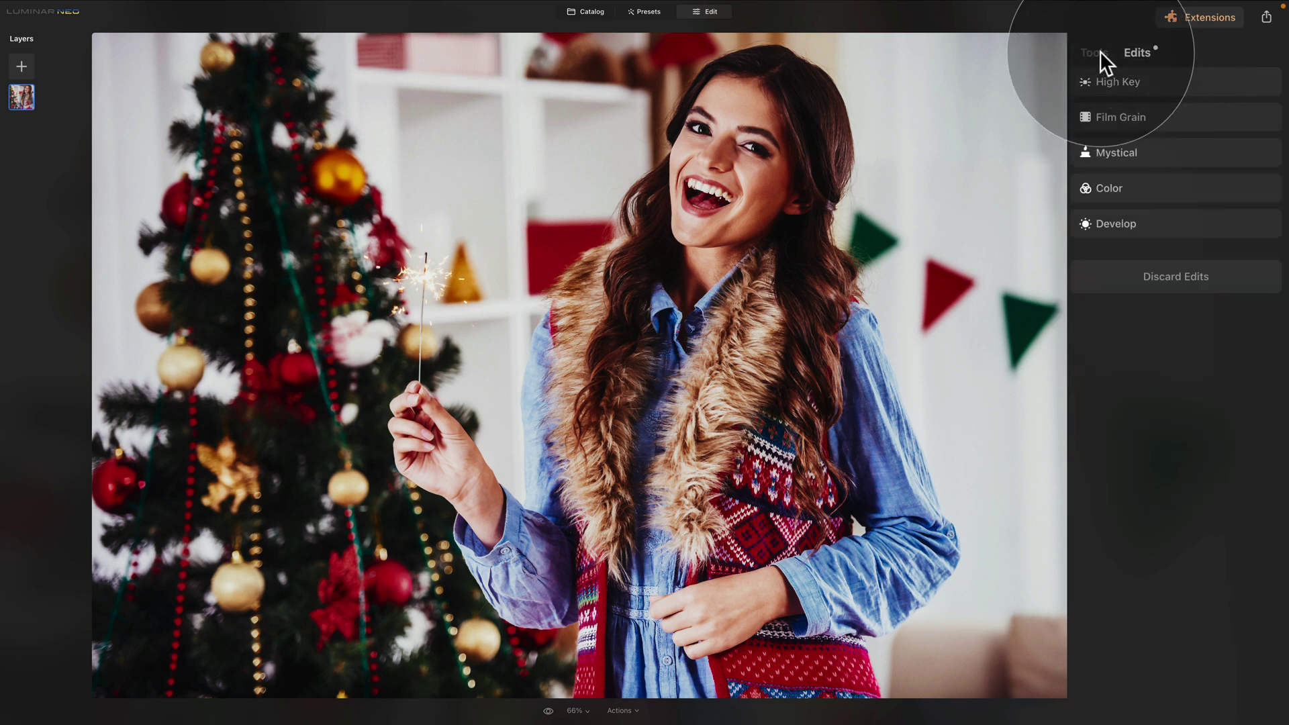
{"action": "left_click", "coordinate": [1096, 52]}
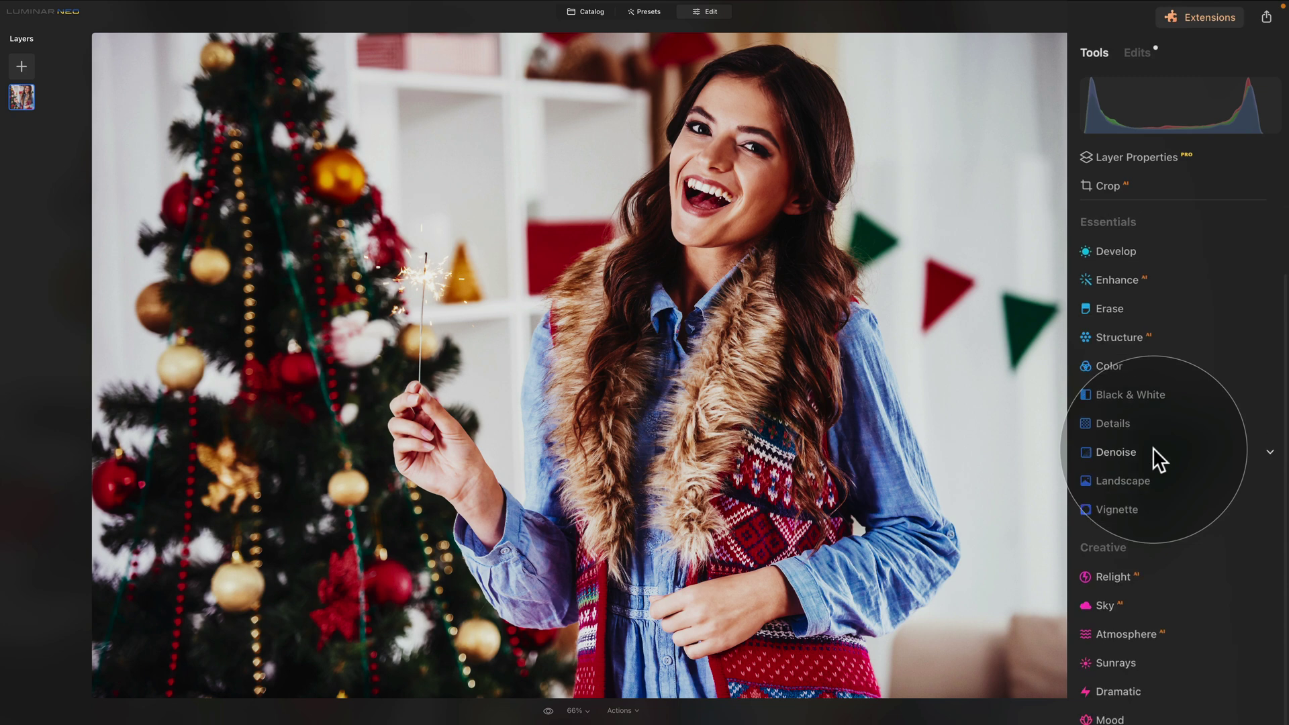
- Apply the Matte effect to the sparkler photo with amount 17 and fade 12, then compare before and after
{"action": "scroll", "coordinate": [1155, 460], "scroll_direction": "down", "scroll_amount": 6}
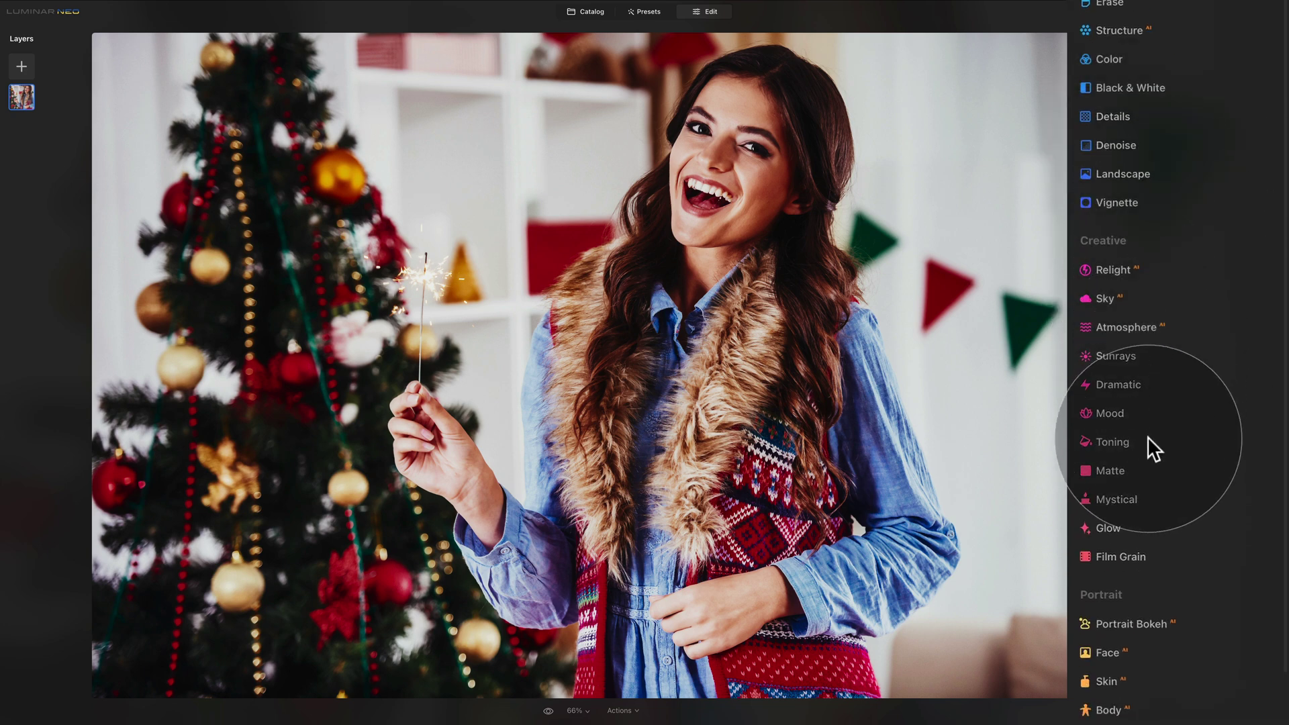
{"action": "left_click", "coordinate": [1139, 473]}
{"action": "scroll", "coordinate": [1132, 355], "scroll_direction": "down", "scroll_amount": 2}
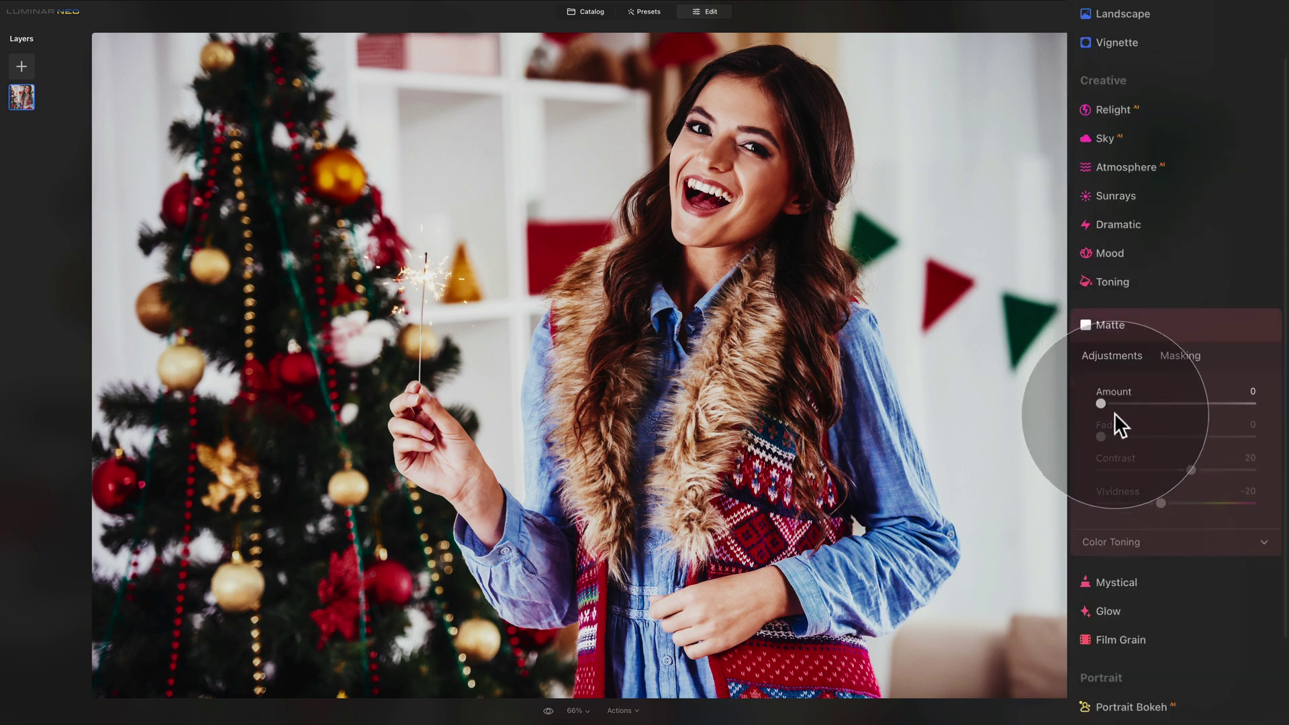
{"action": "left_click_drag", "start_coordinate": [1102, 403], "coordinate": [1129, 403]}
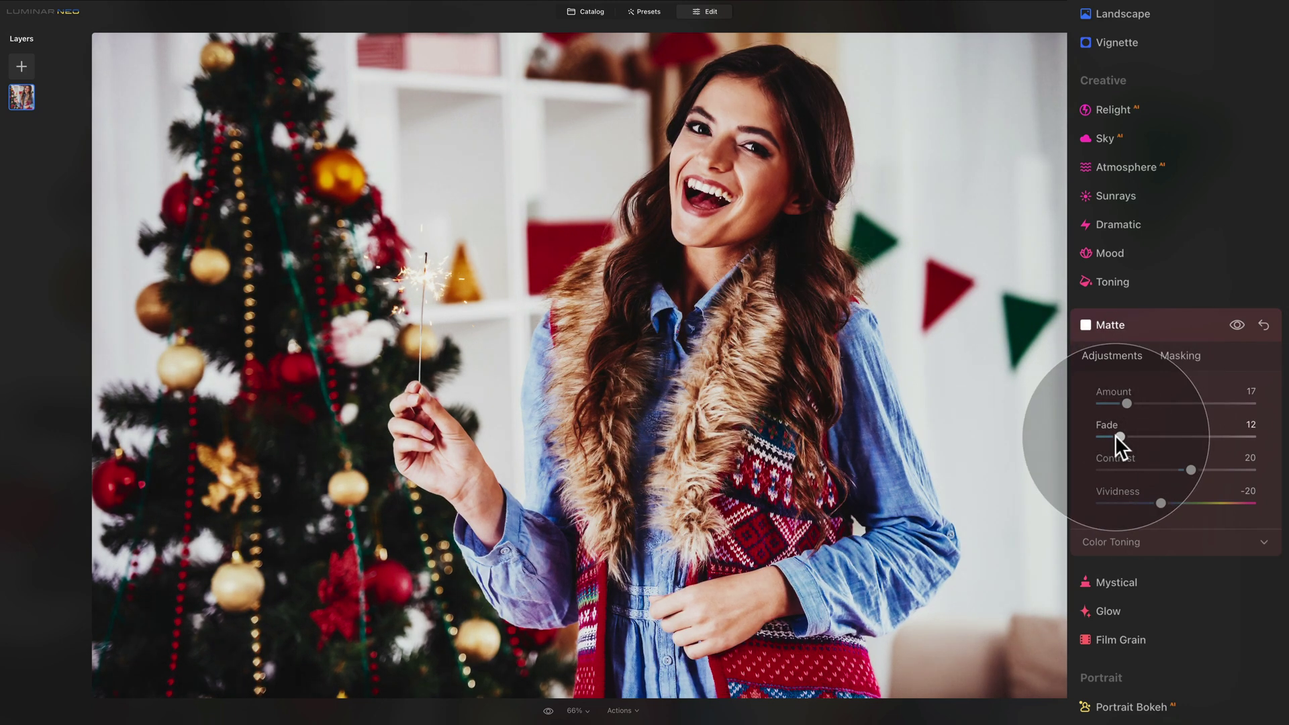
{"action": "left_click", "coordinate": [547, 711]}
{"action": "left_click", "coordinate": [548, 712]}
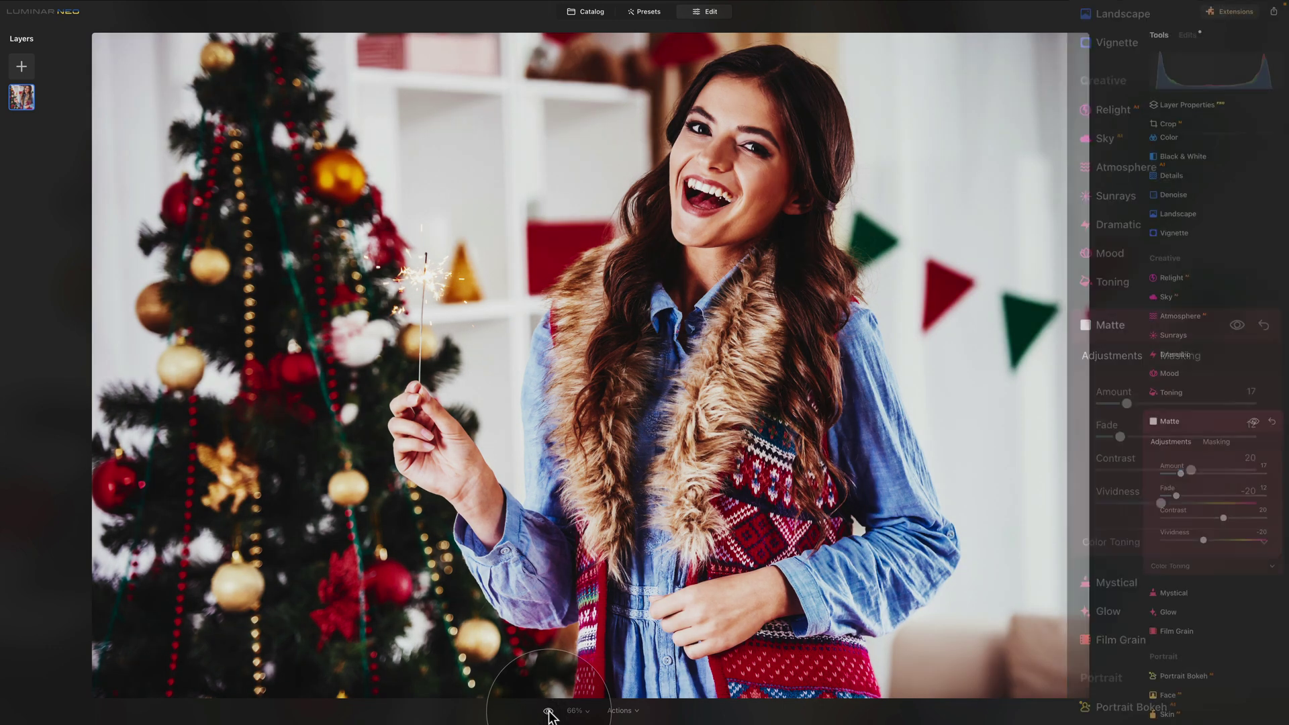